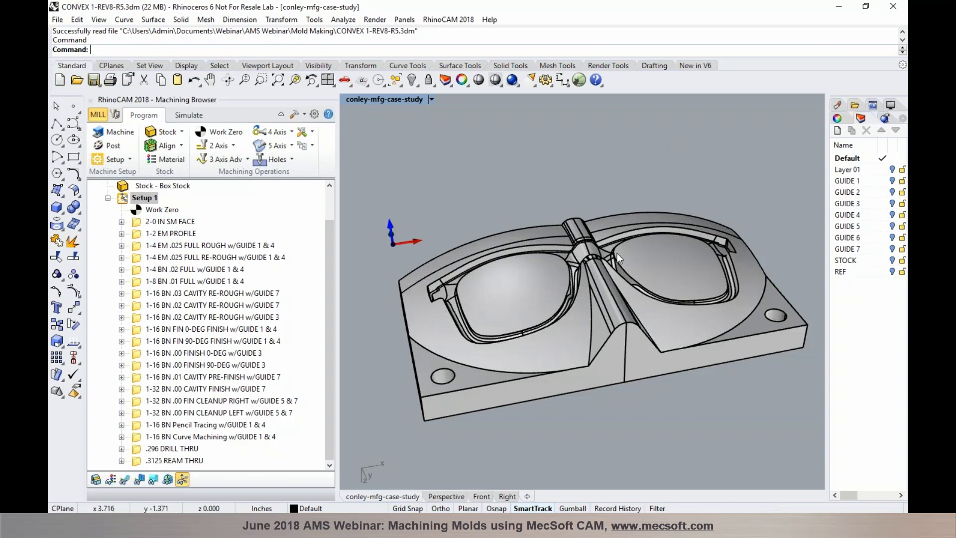
Check the Box Stock and Work Zero entries and display the stock as a translucent block
click(327, 210)
click(184, 223)
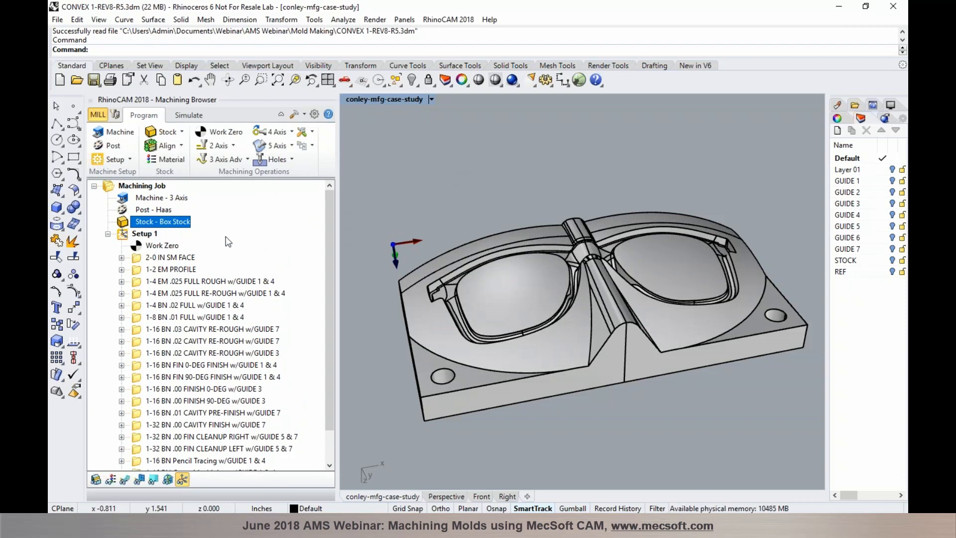
click(154, 247)
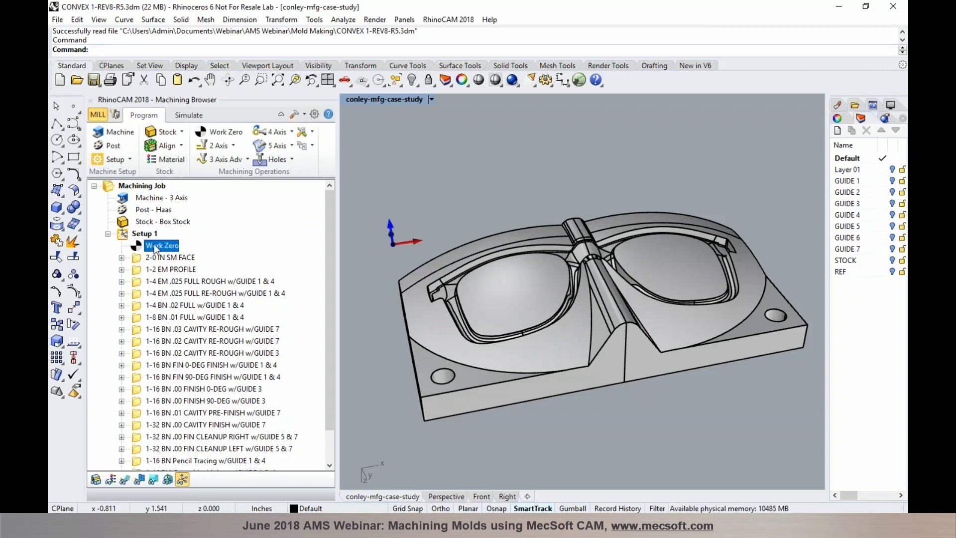
click(154, 223)
click(95, 478)
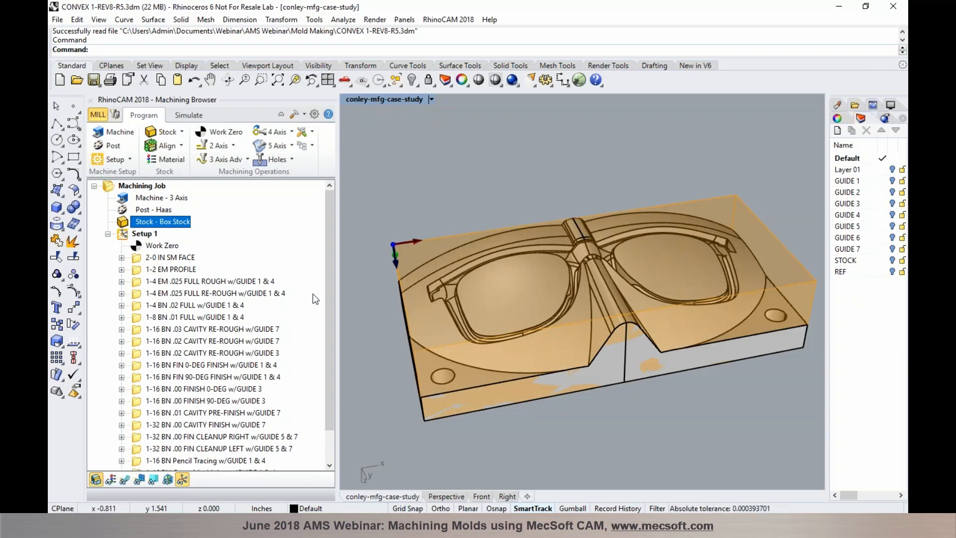
click(143, 246)
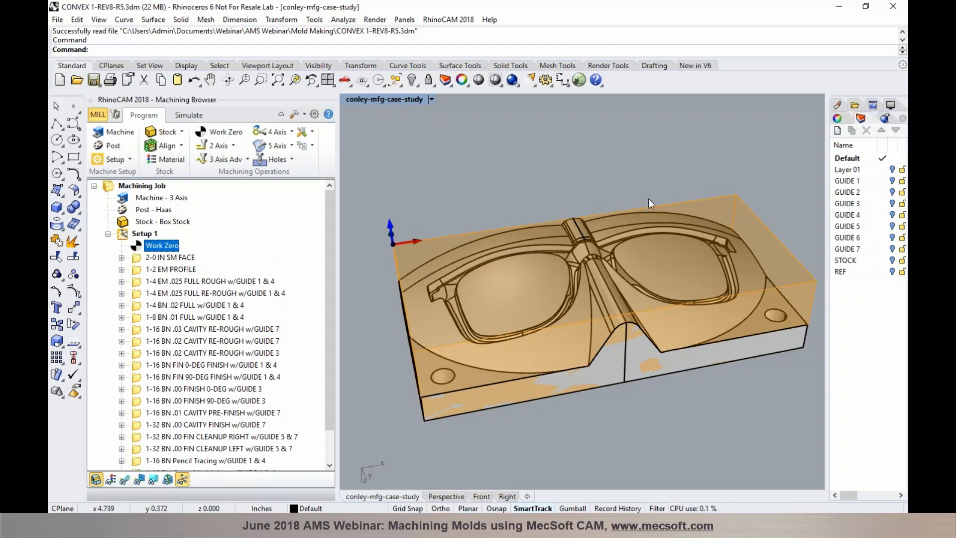
Display the 2-0 IN SM FACE facing toolpath over the mold
click(183, 258)
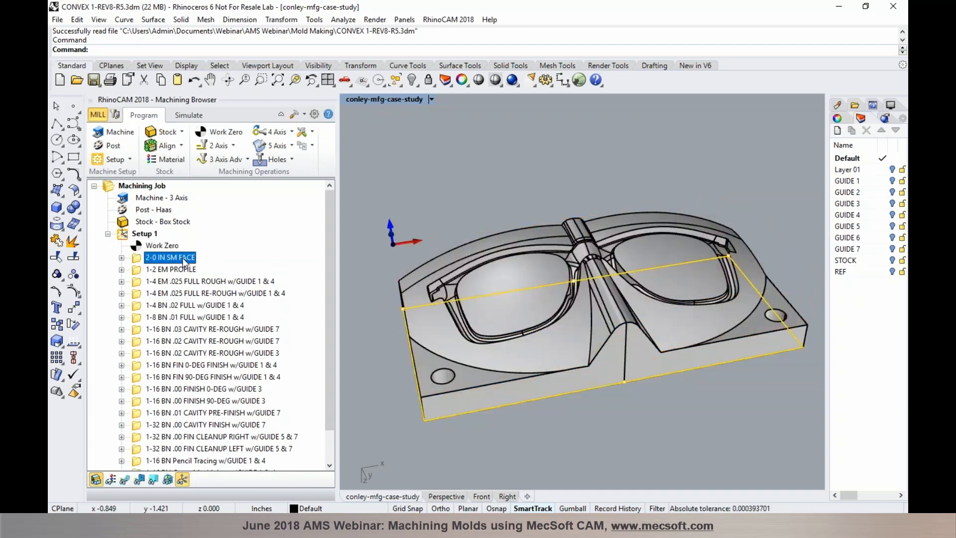
click(125, 479)
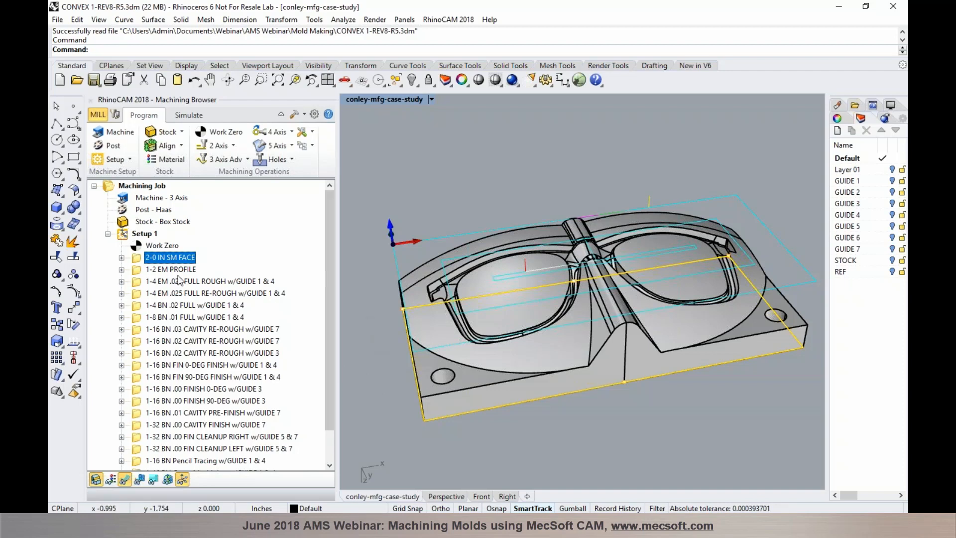
click(160, 269)
click(162, 257)
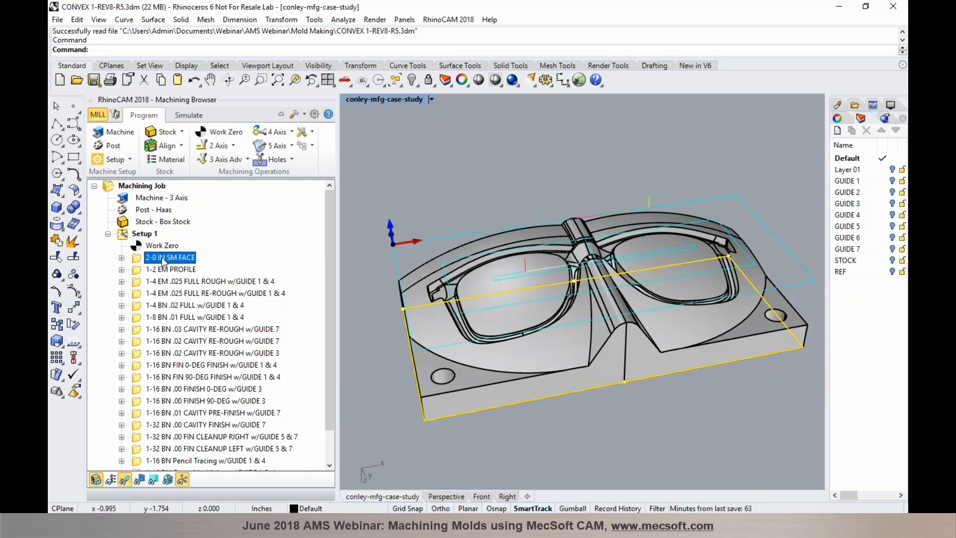
Browse the 2-axis operations gallery, then switch to simulation mode
click(233, 145)
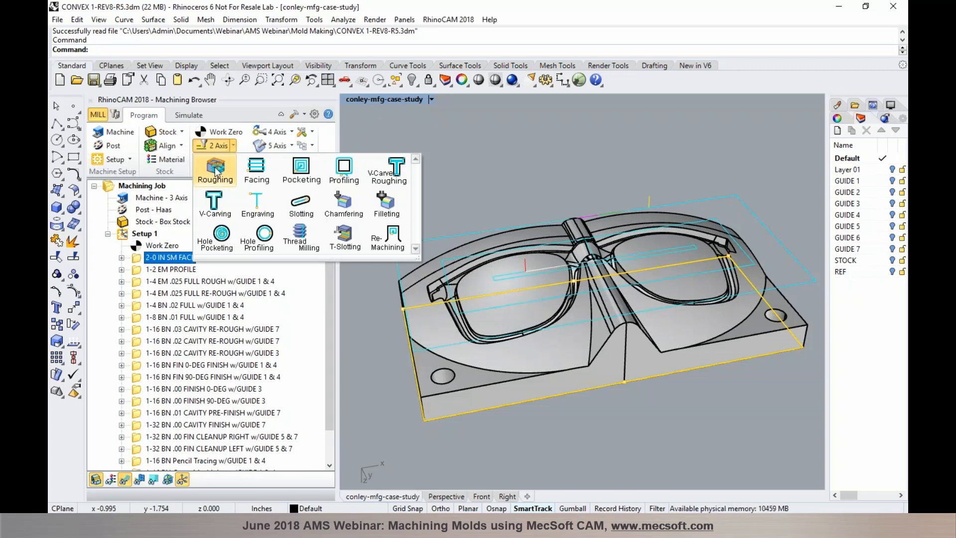
click(139, 256)
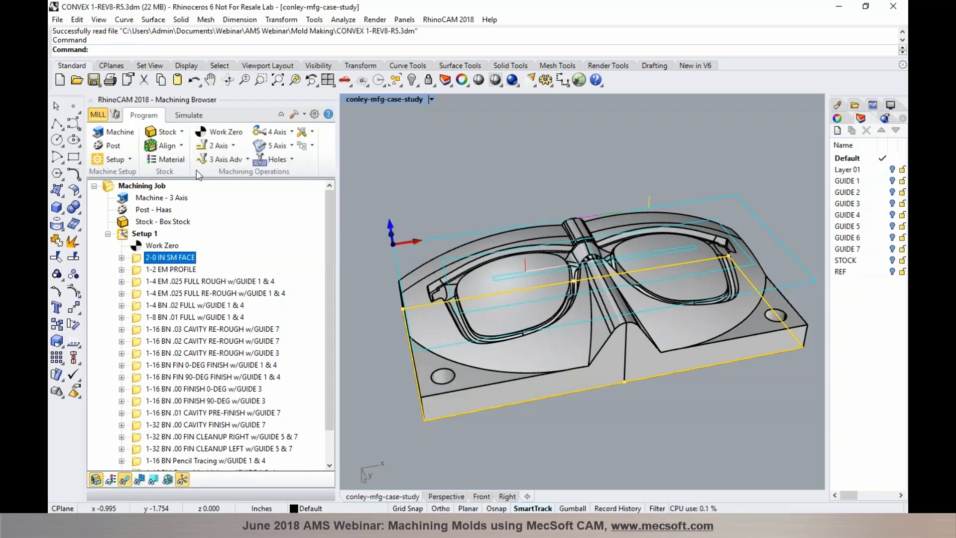
click(189, 115)
Turn off simulate-by-moves, then simulate the facing and 1-2 EM PROFILE cuts and return to Program
click(148, 165)
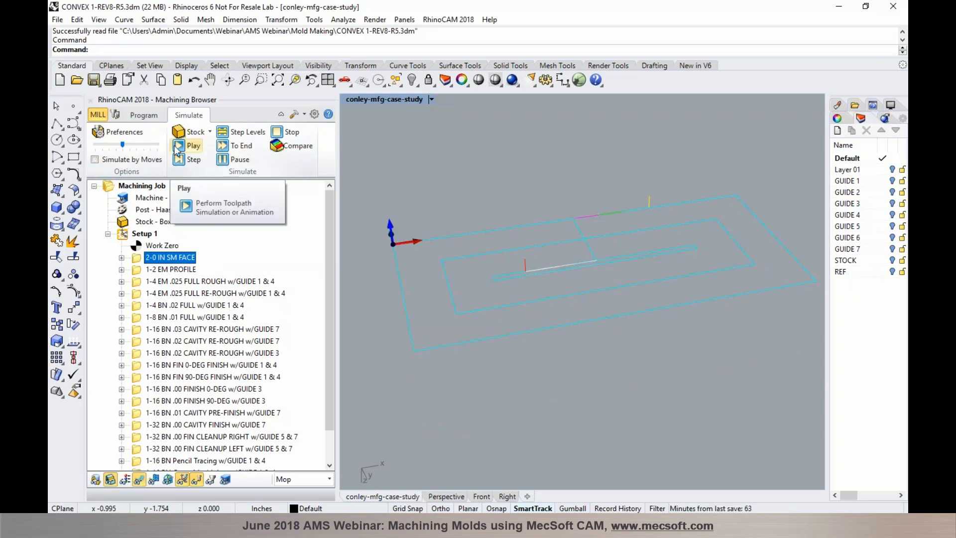
click(176, 151)
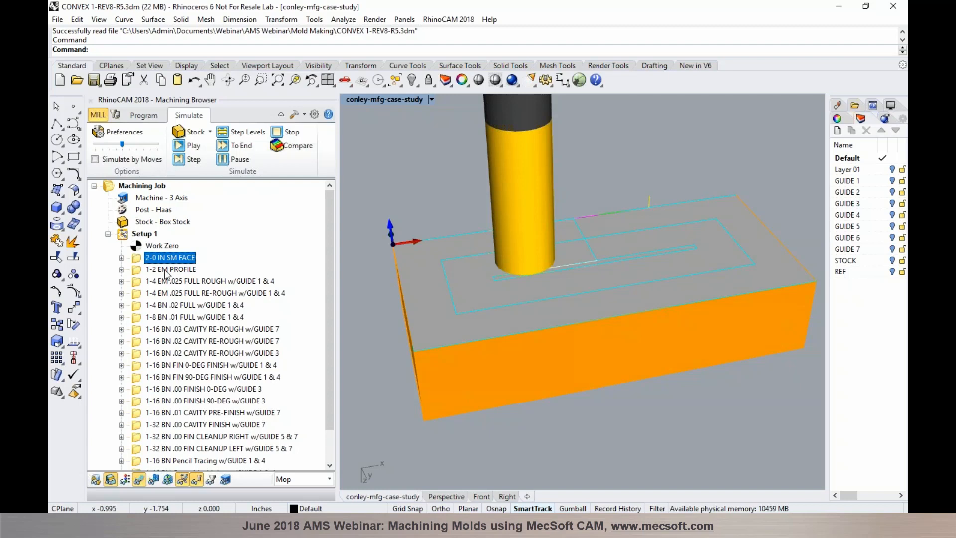
click(167, 269)
click(186, 147)
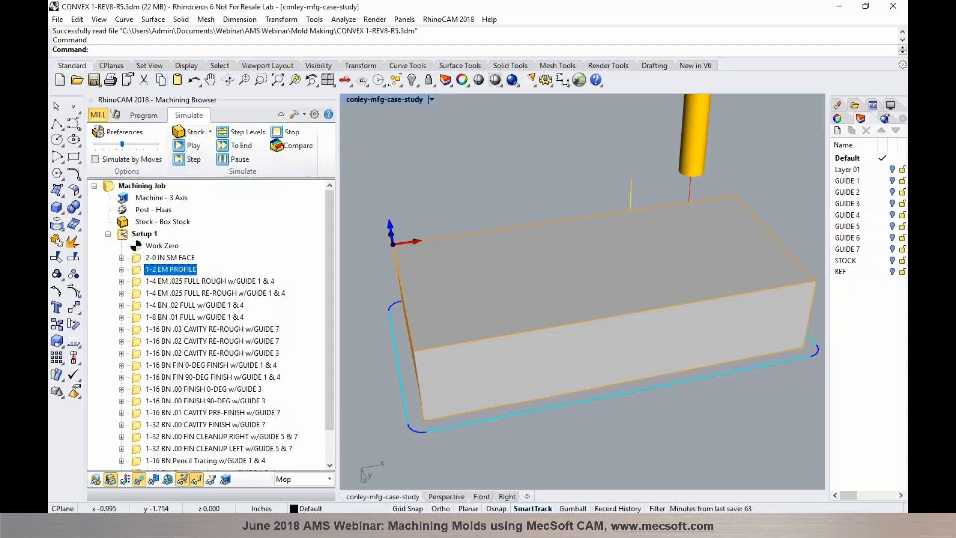
click(152, 114)
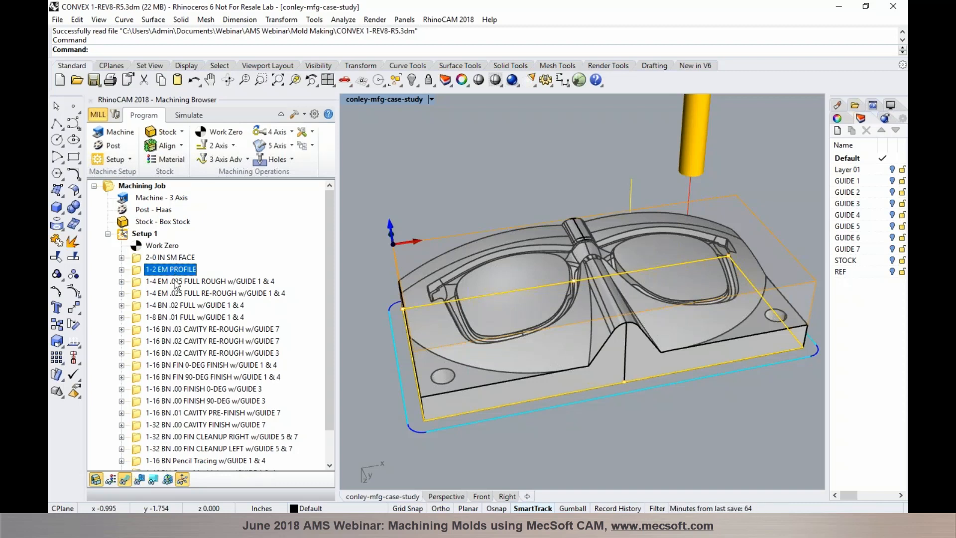
Orbit and zoom the Perspective view around the sunglasses mold
right_drag(437, 196, 411, 184)
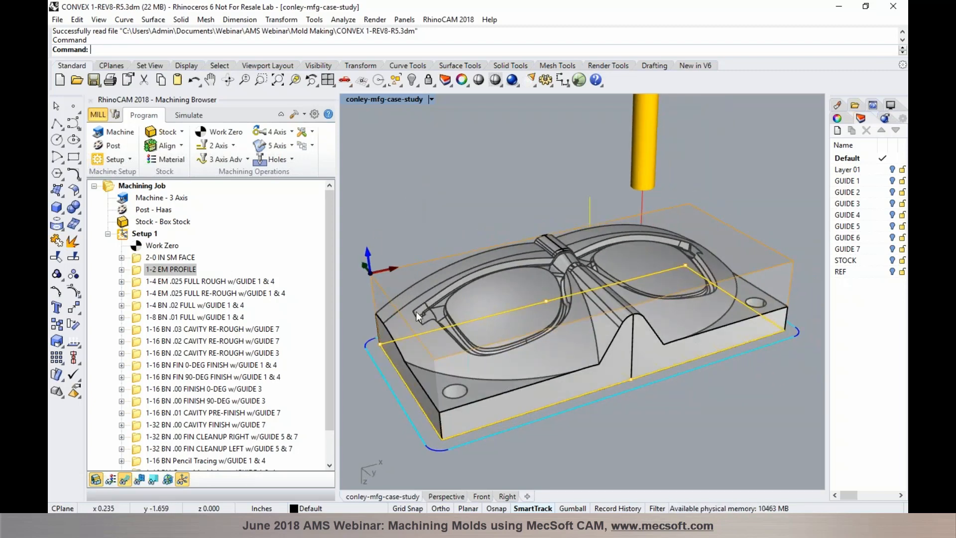
scroll(416, 312, up, 3)
scroll(423, 312, up, 2)
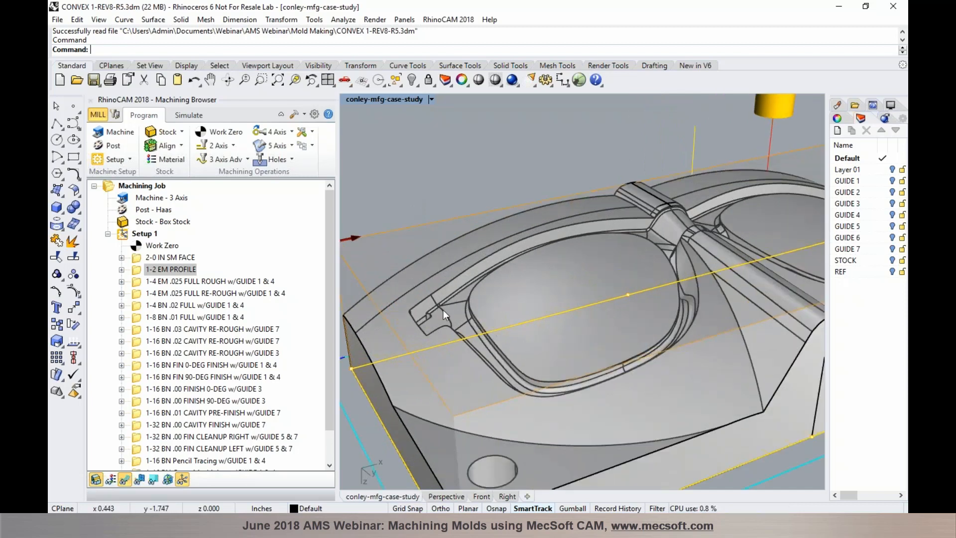
scroll(446, 310, up, 2)
scroll(435, 298, down, 5)
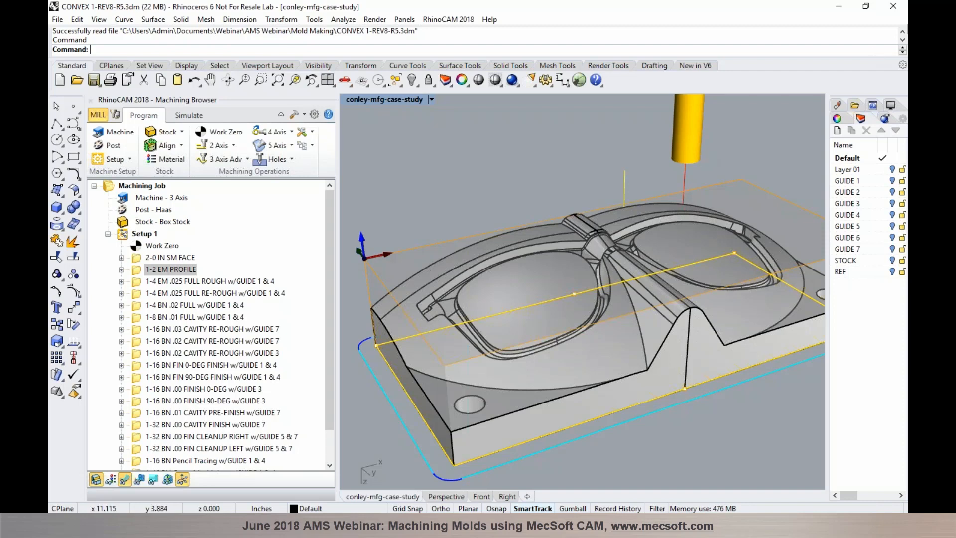
click(906, 26)
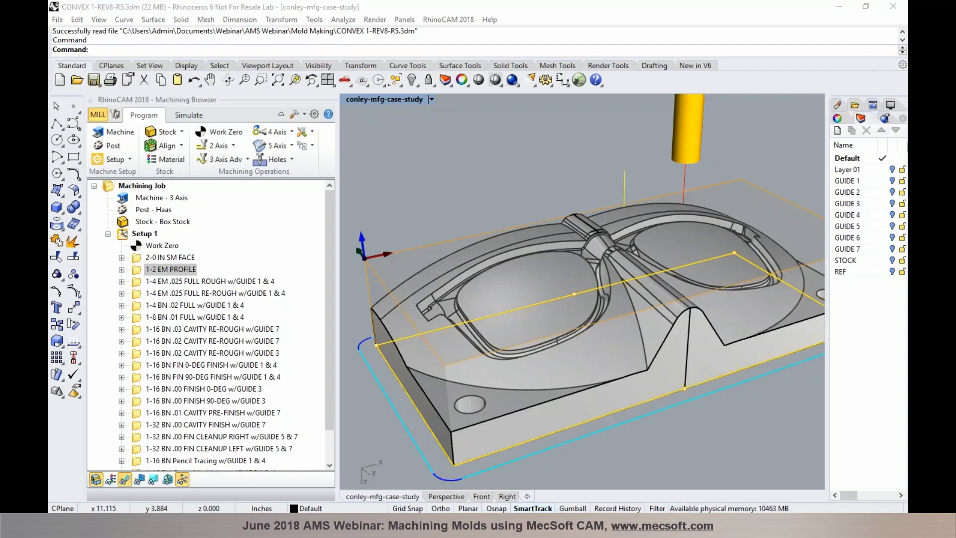
click(904, 316)
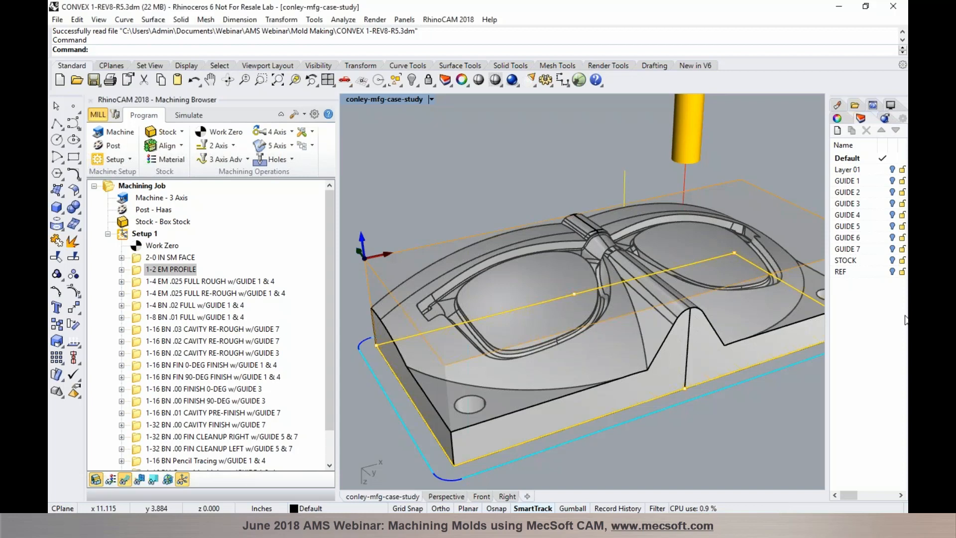
Turn on the GUIDE 1 and GUIDE 4 layers and hide the stock box
click(892, 182)
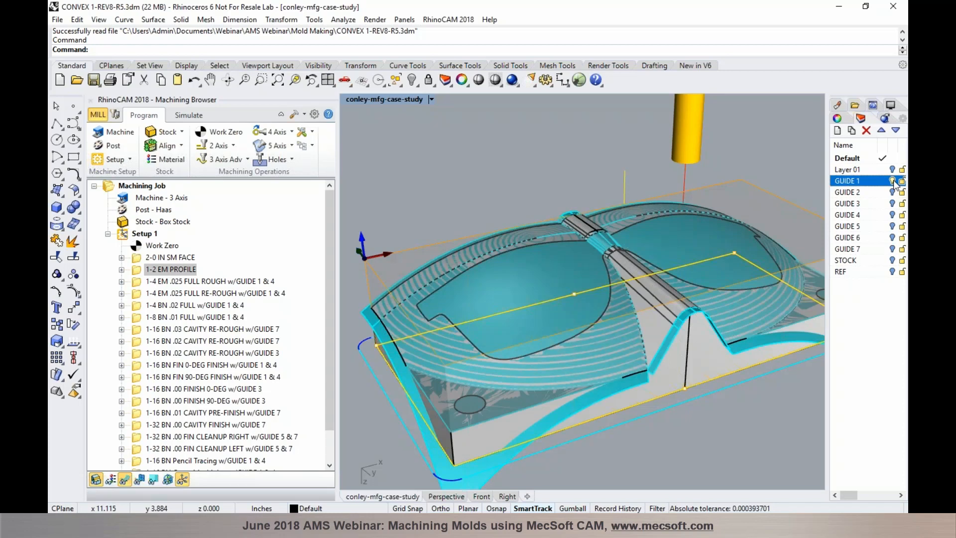
click(893, 215)
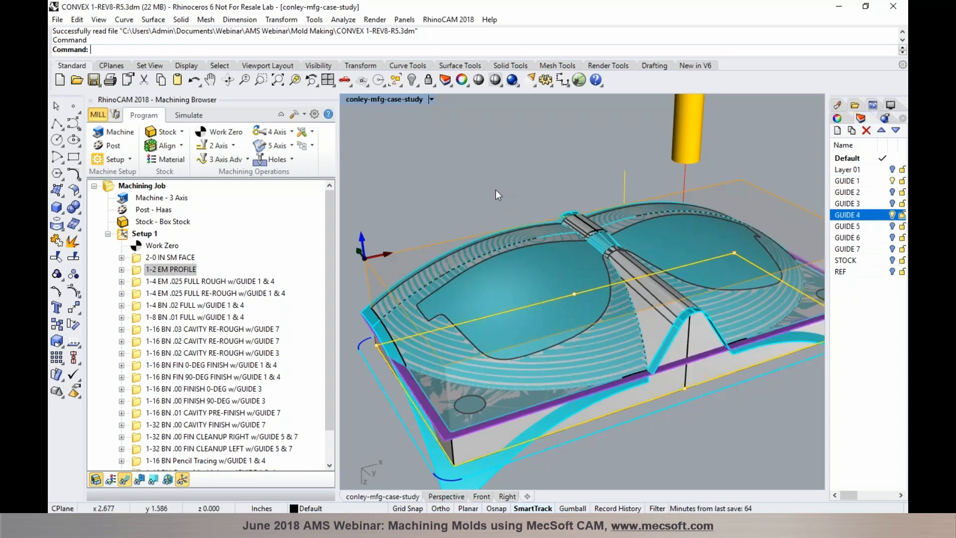
scroll(461, 336, up, 5)
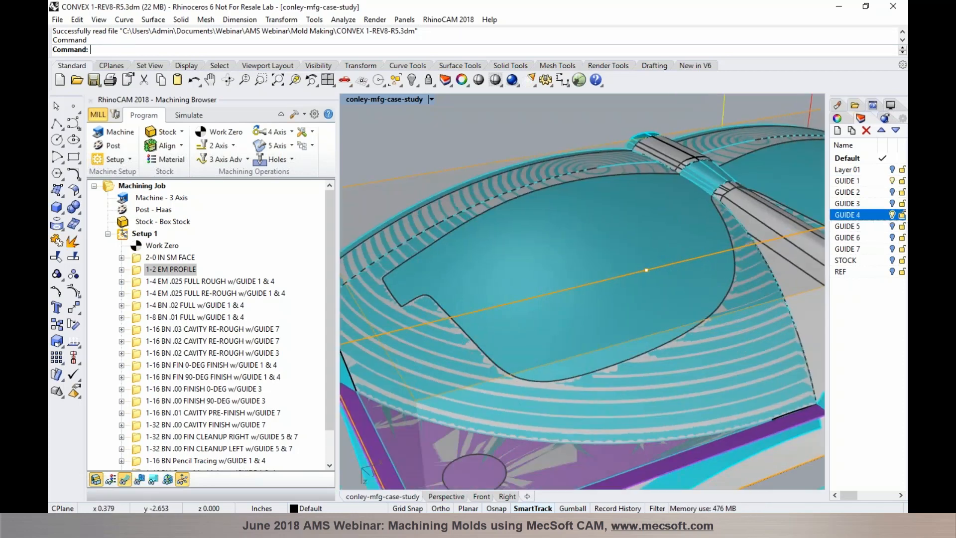
right_drag(459, 303, 486, 323)
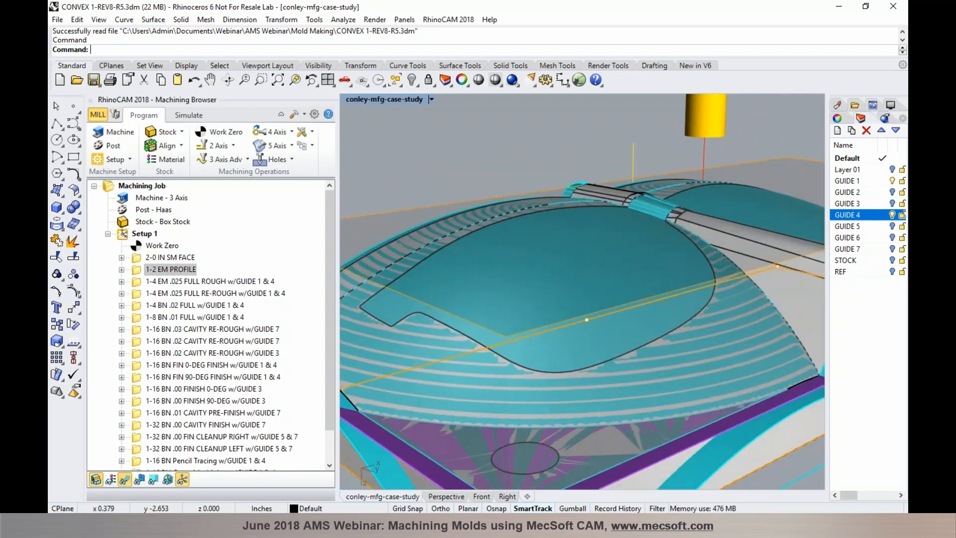
click(96, 479)
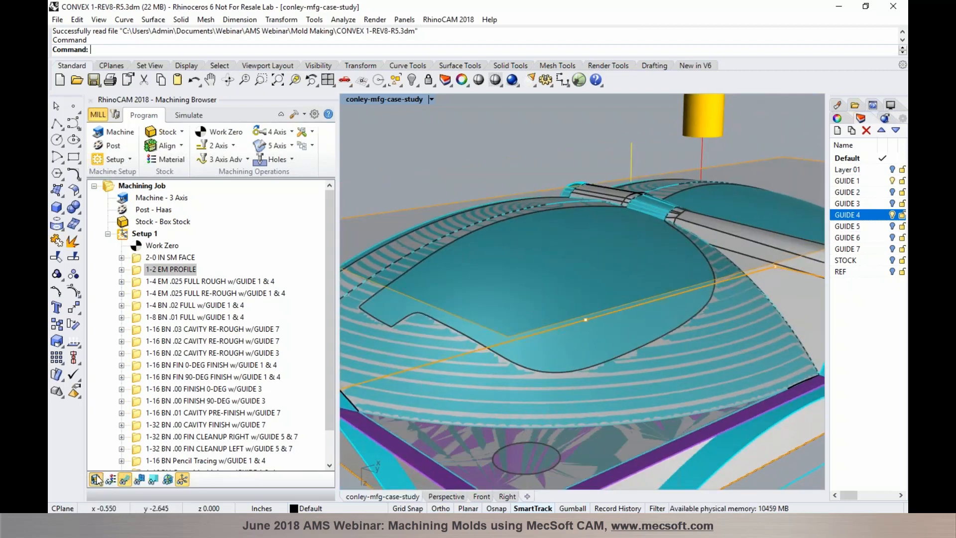
scroll(583, 283, down, 5)
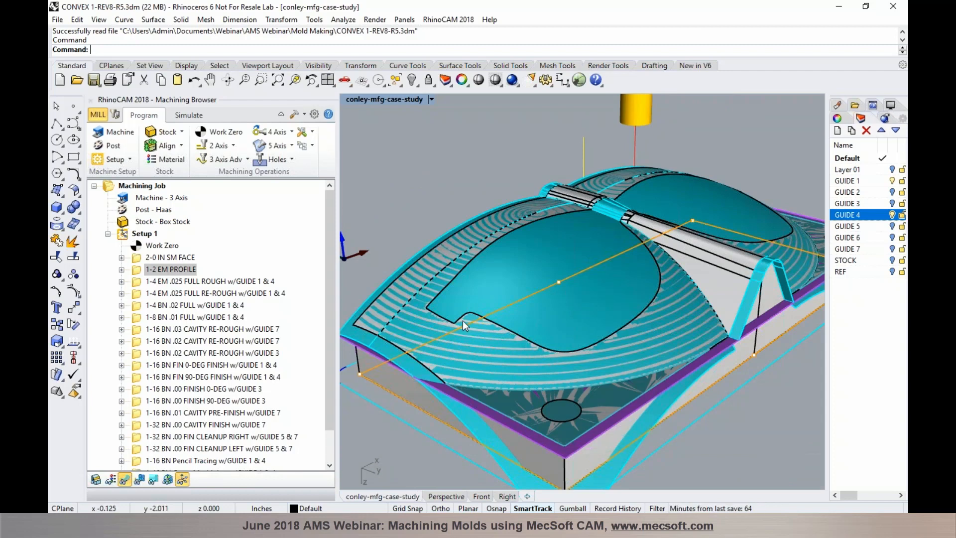
scroll(462, 320, up, 2)
scroll(462, 321, up, 1)
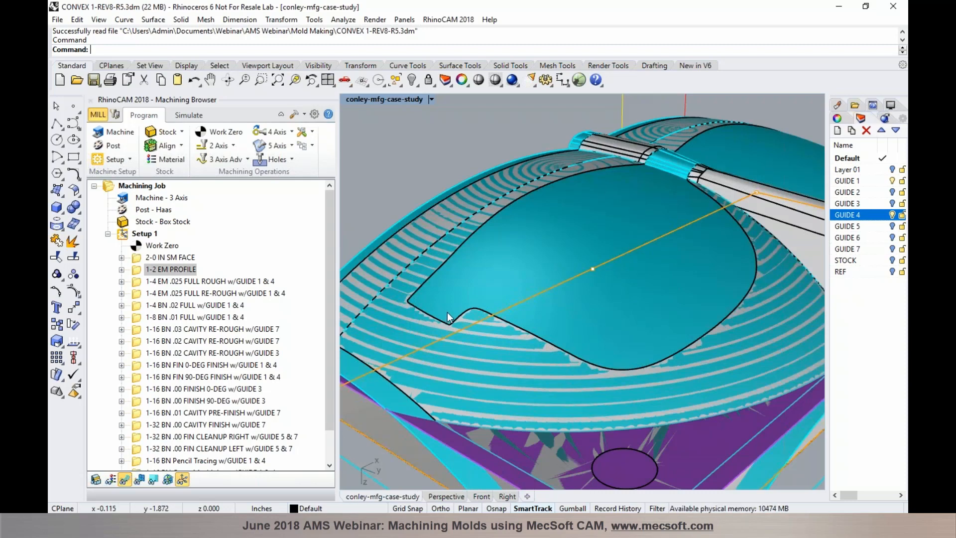
scroll(447, 312, down, 2)
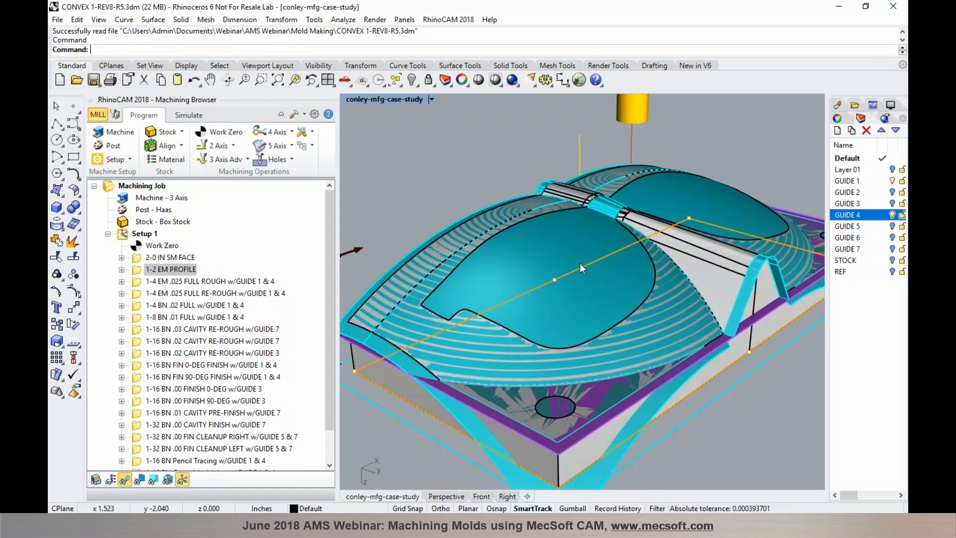
Review the 1-4 EM .025 FULL ROUGH toolpath by Z level (-0.1800, -0.2400), then reselect it
click(218, 285)
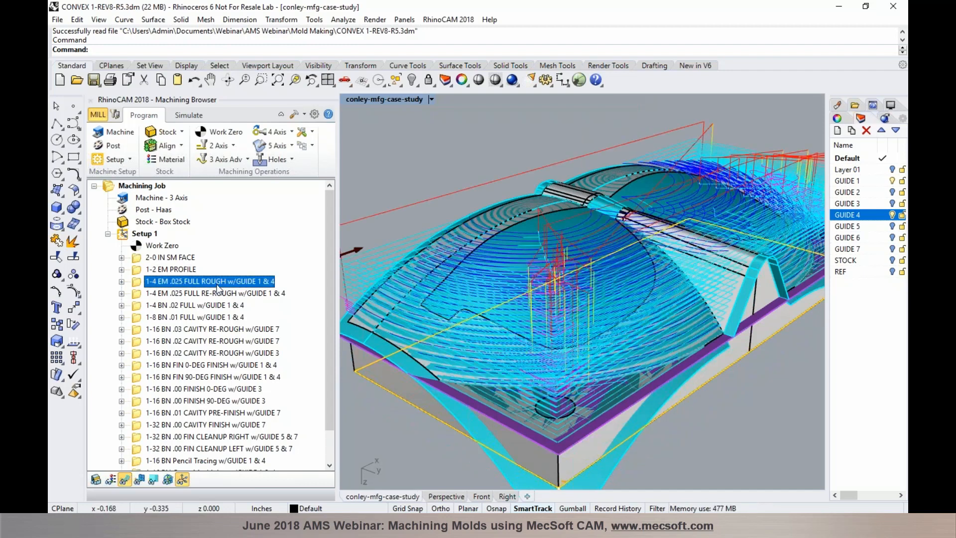
click(153, 479)
drag(170, 453, 198, 298)
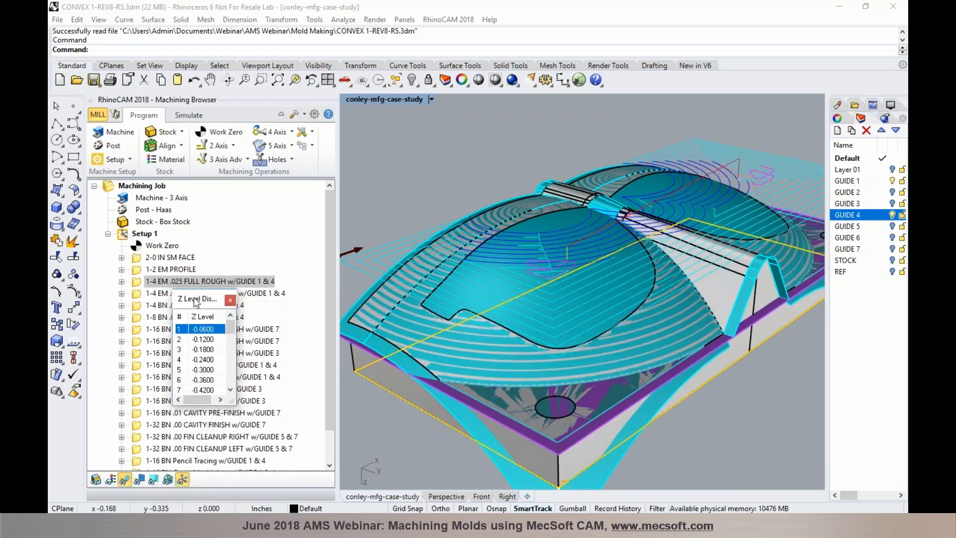
click(202, 340)
click(202, 349)
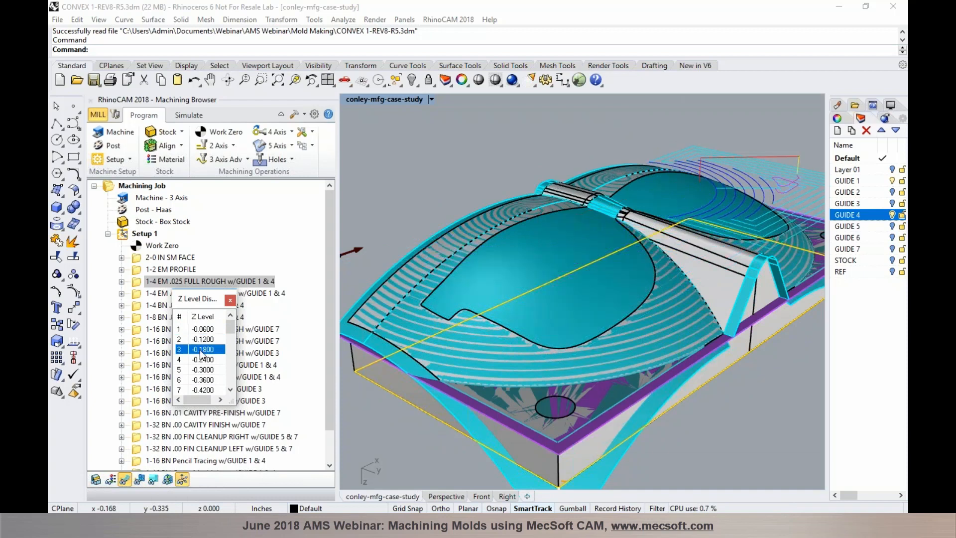
click(201, 361)
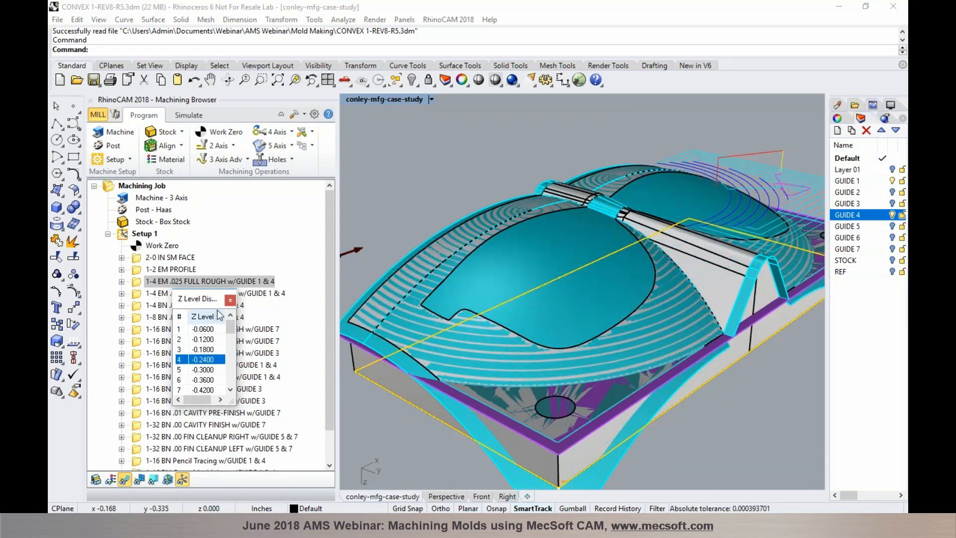
click(229, 300)
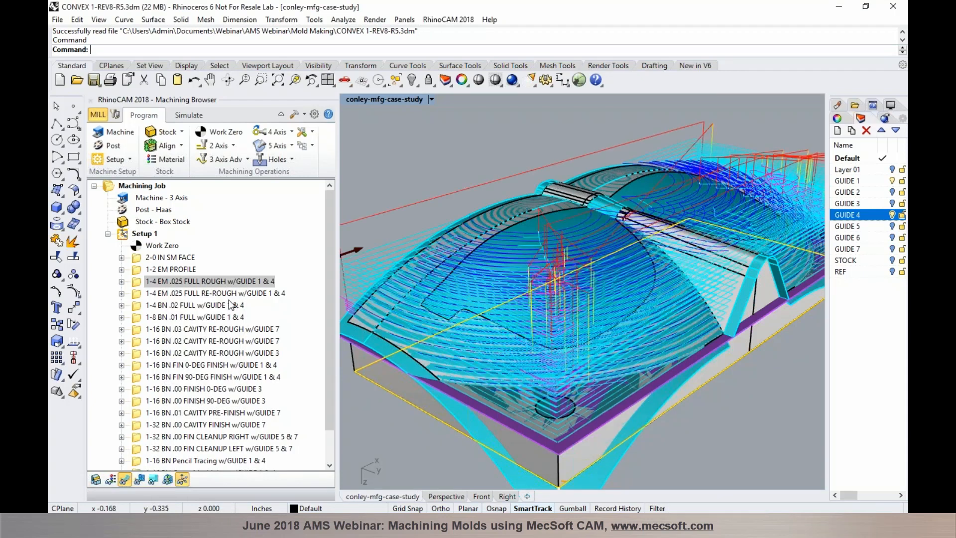
click(247, 160)
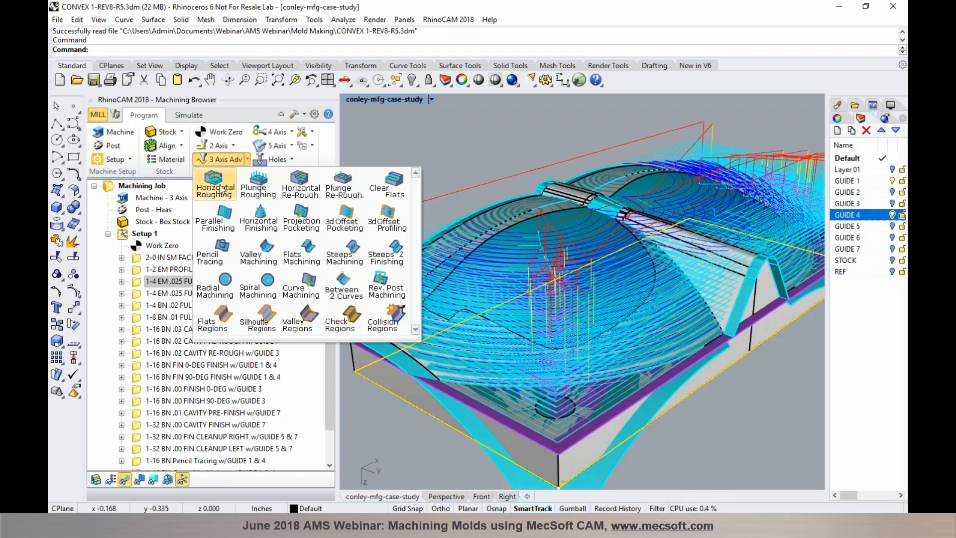
click(141, 284)
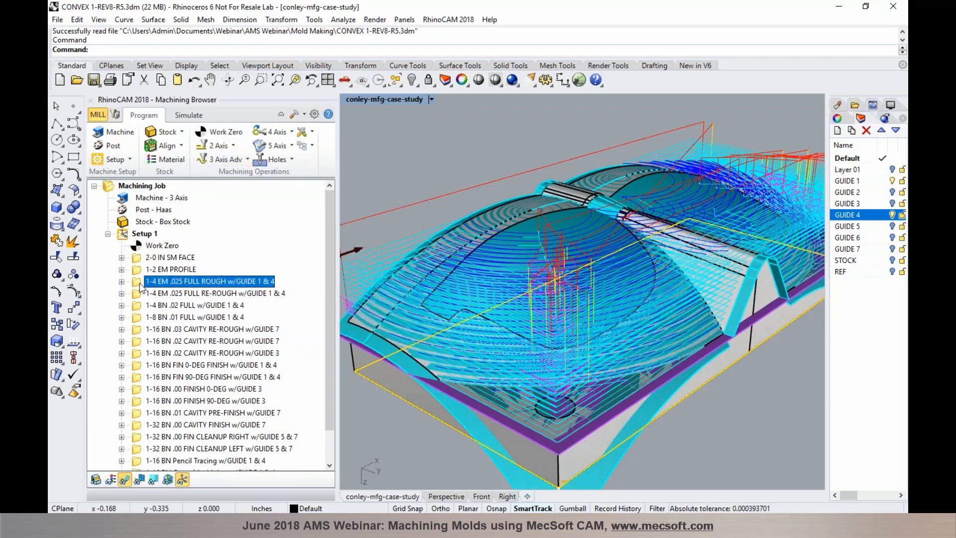
Simulate the 1-4 EM .025 FULL ROUGH pass and zoom in on the terraced stock
click(187, 115)
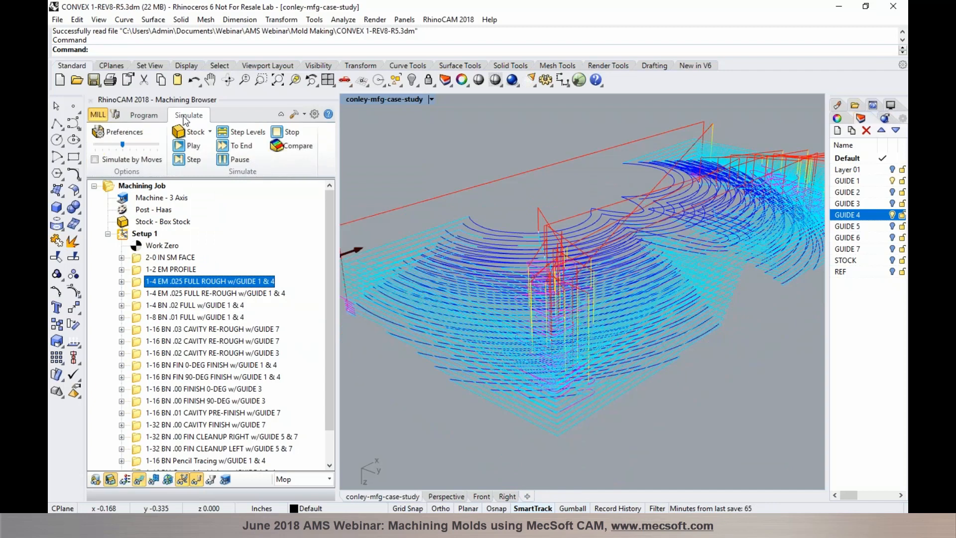
click(181, 145)
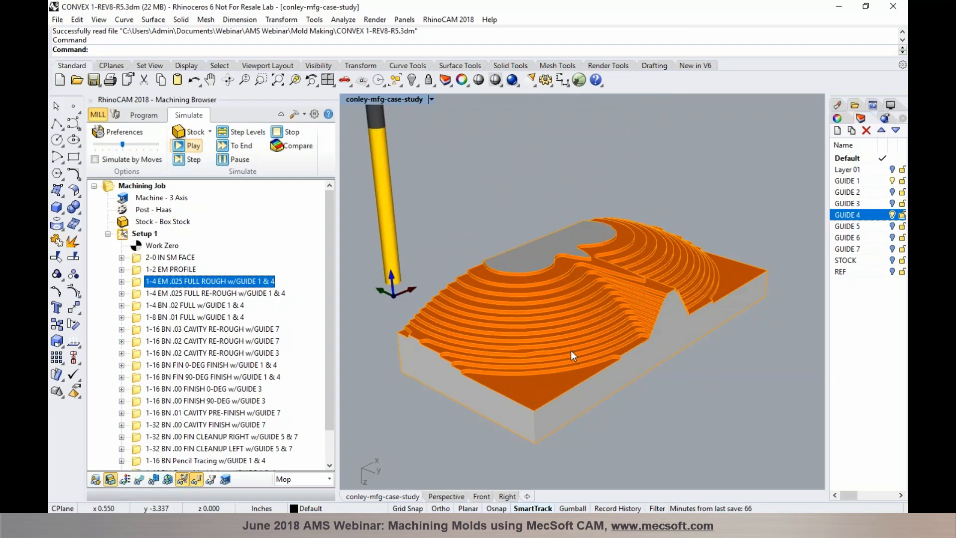
scroll(539, 317, up, 2)
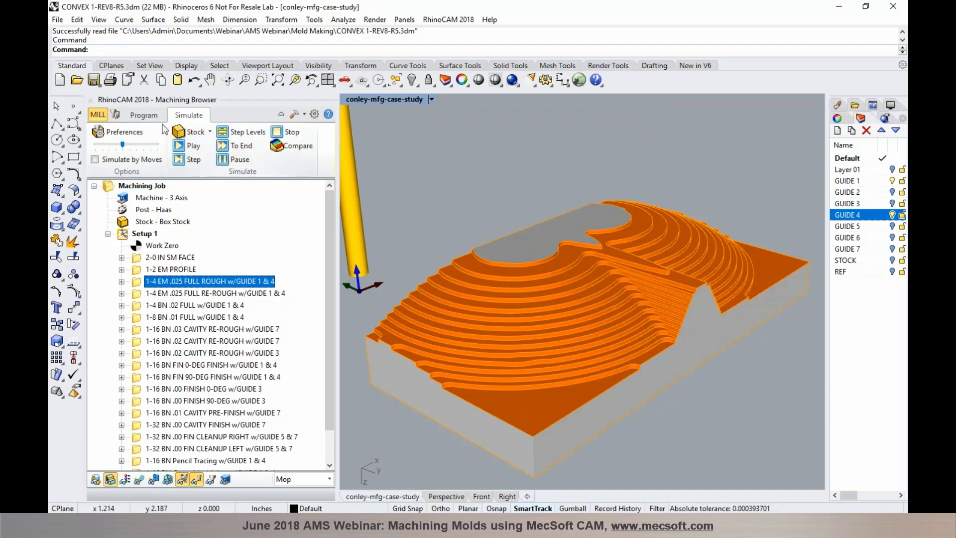
scroll(483, 258, up, 2)
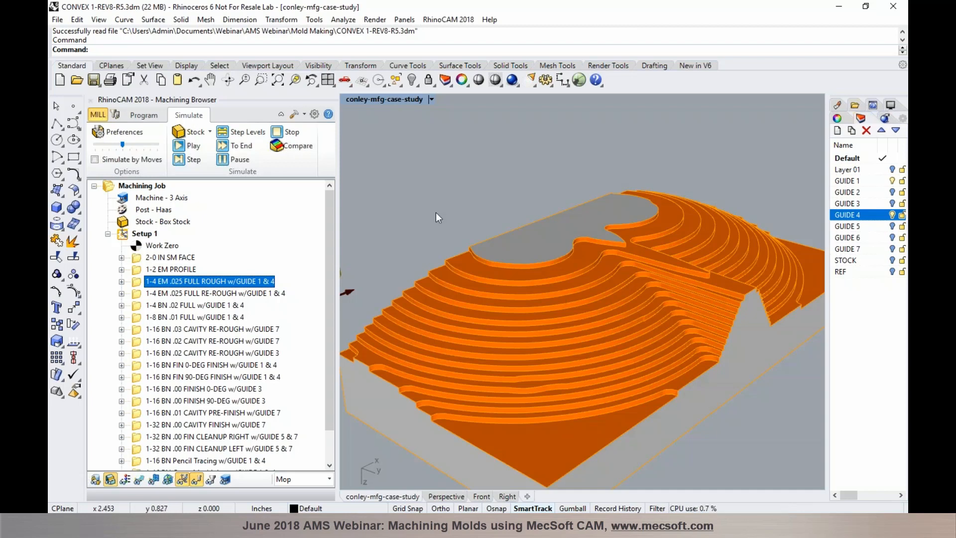
click(141, 116)
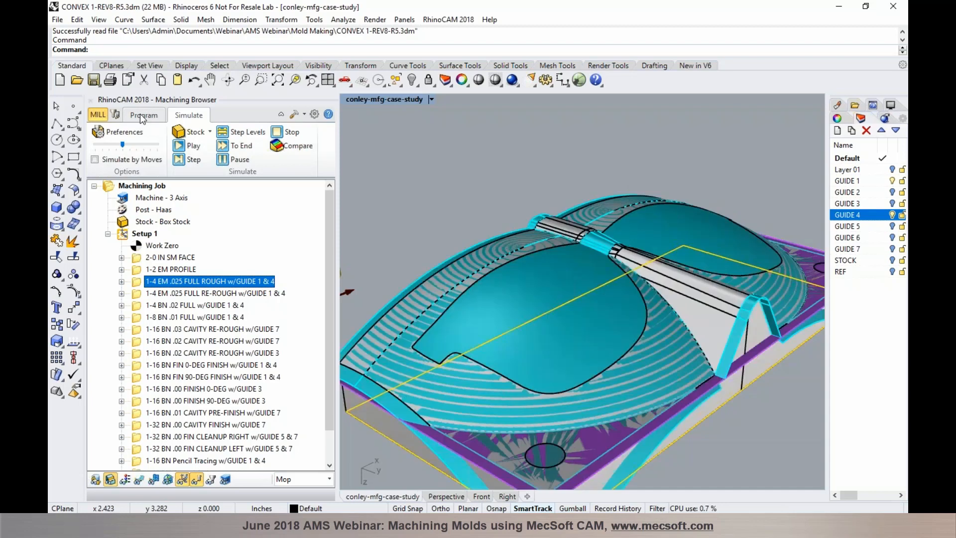
Compare the roughed stock, then select 1-4 EM .025 FULL RE-ROUGH for simulation
click(178, 293)
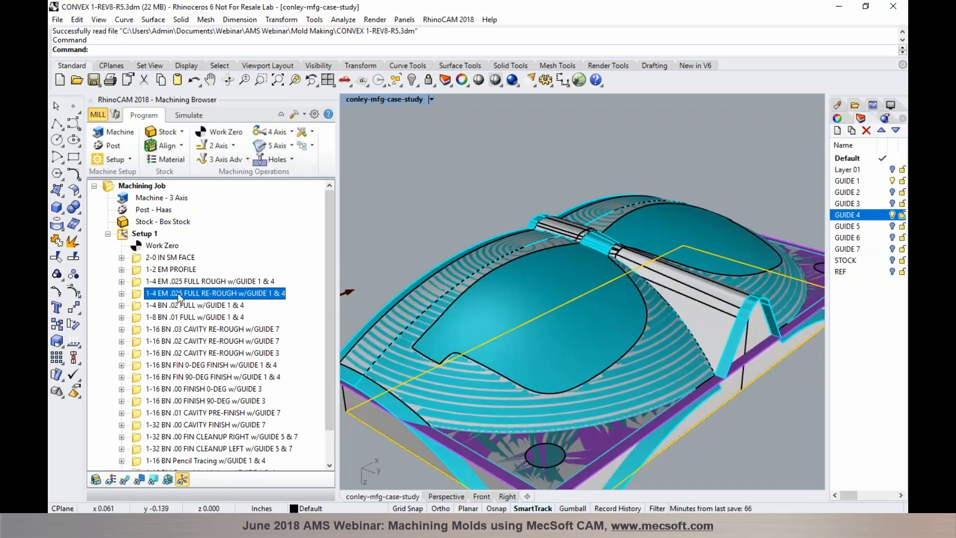
click(235, 162)
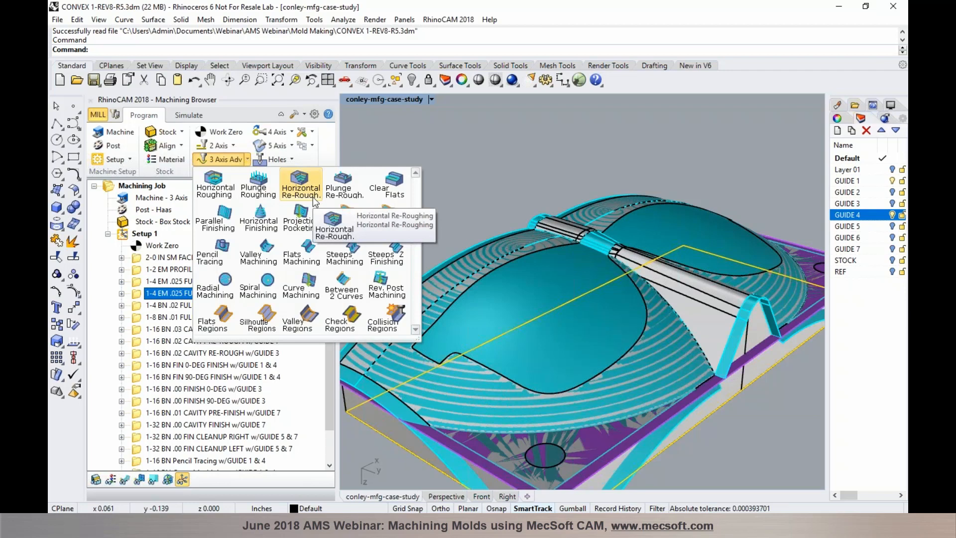
click(141, 291)
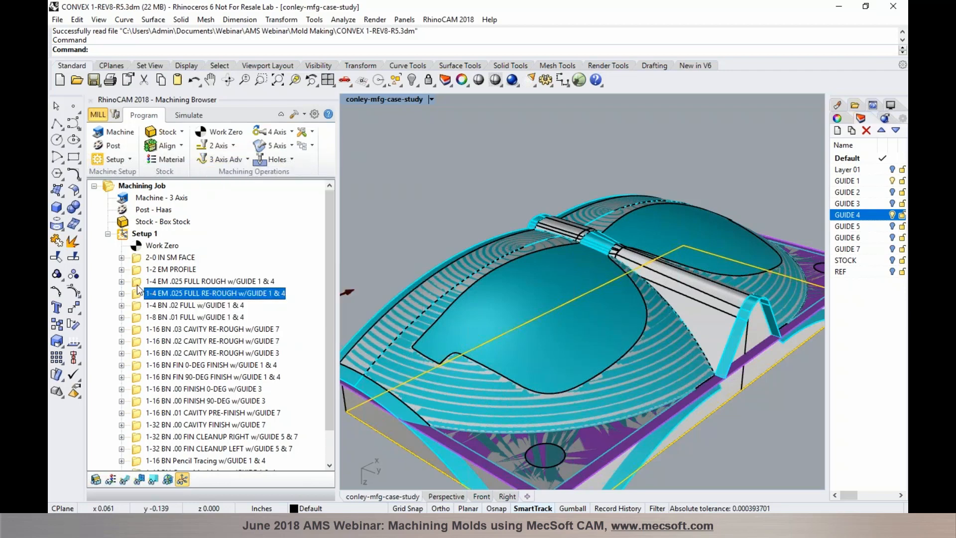
click(138, 283)
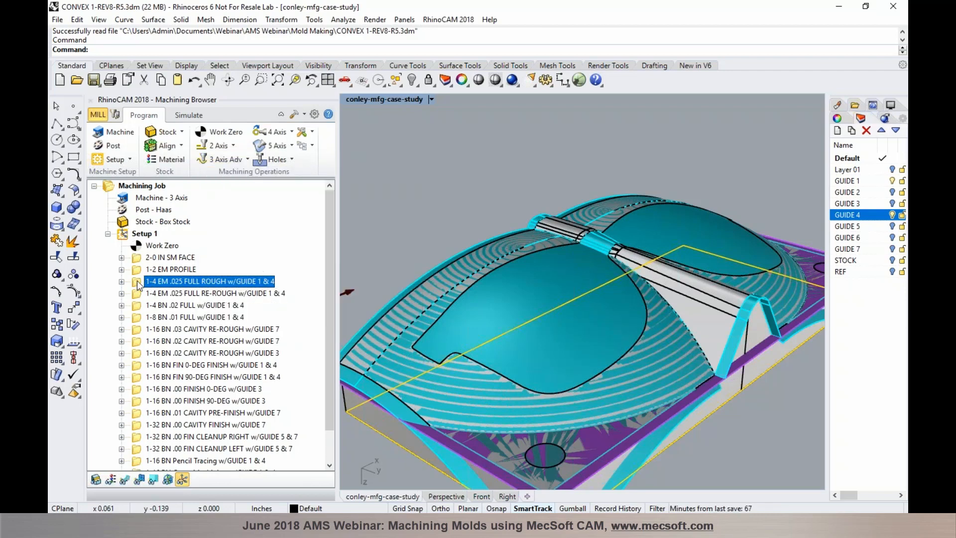
click(194, 115)
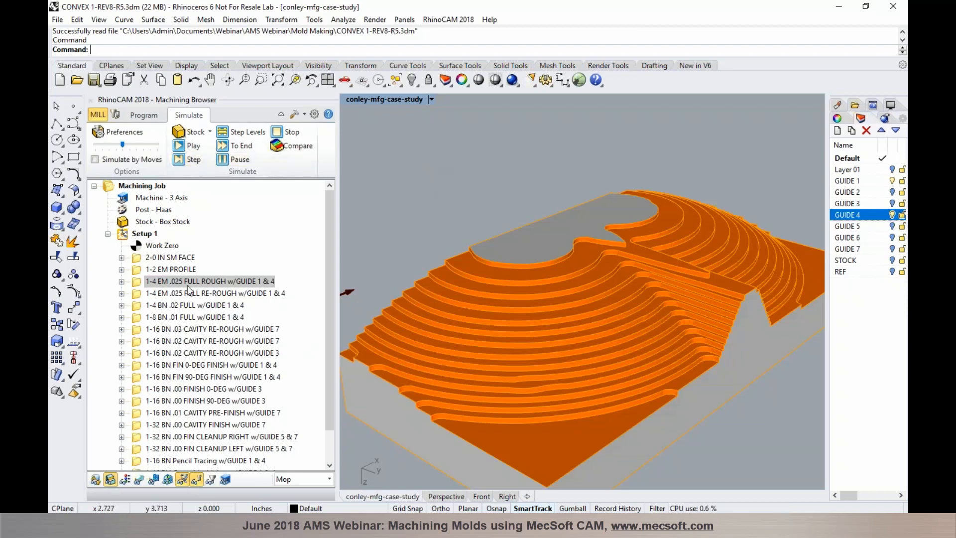
click(145, 115)
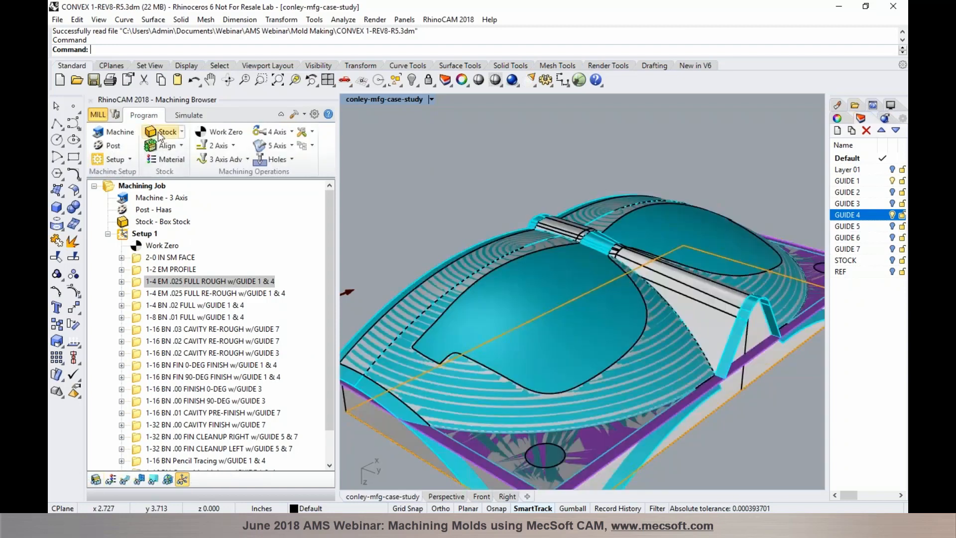
click(203, 293)
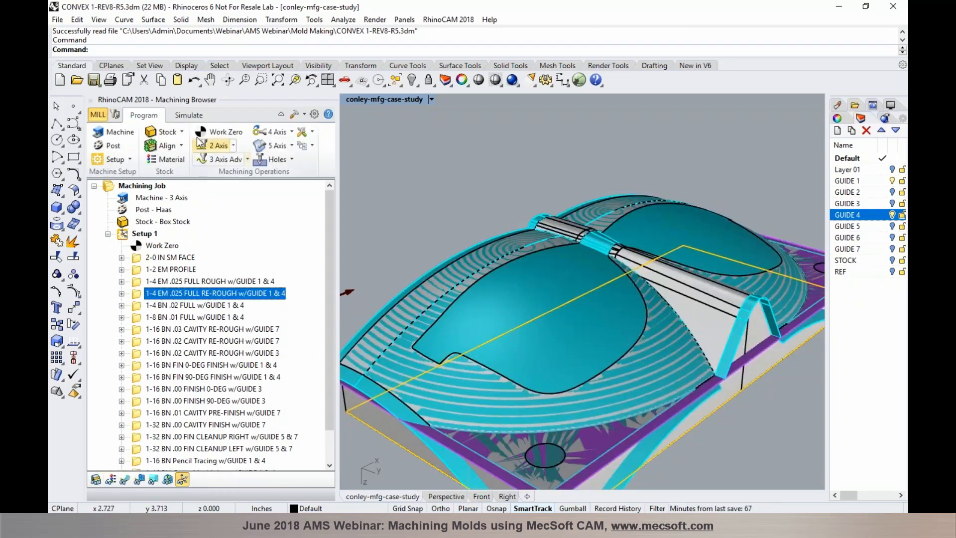
click(188, 115)
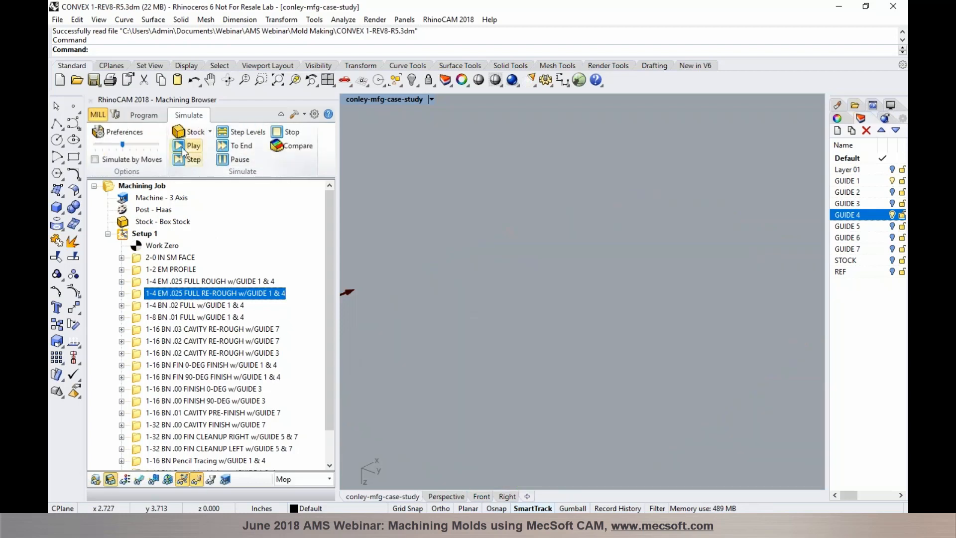
Simulate the 1-4 EM .025 FULL RE-ROUGH pass and compare its finer terraces with the model
click(181, 145)
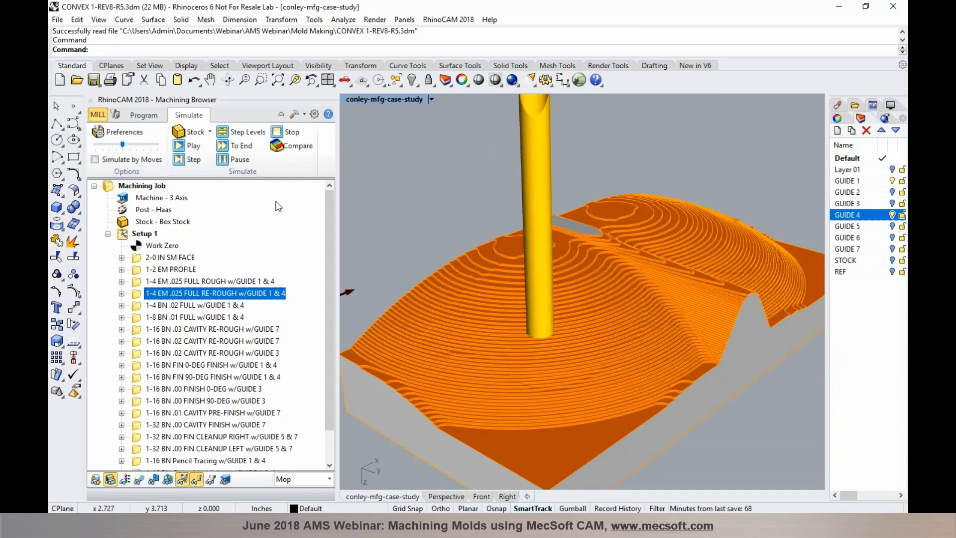
click(154, 115)
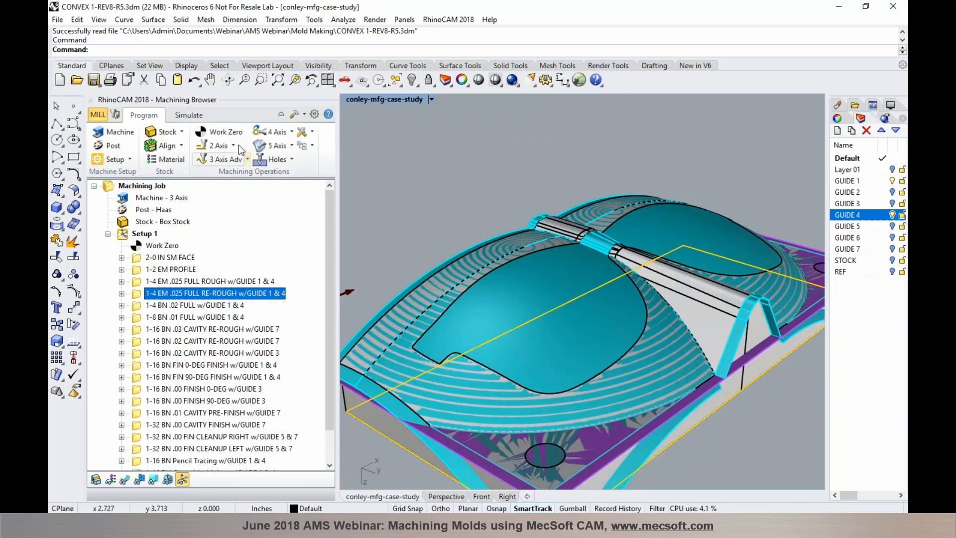
click(189, 115)
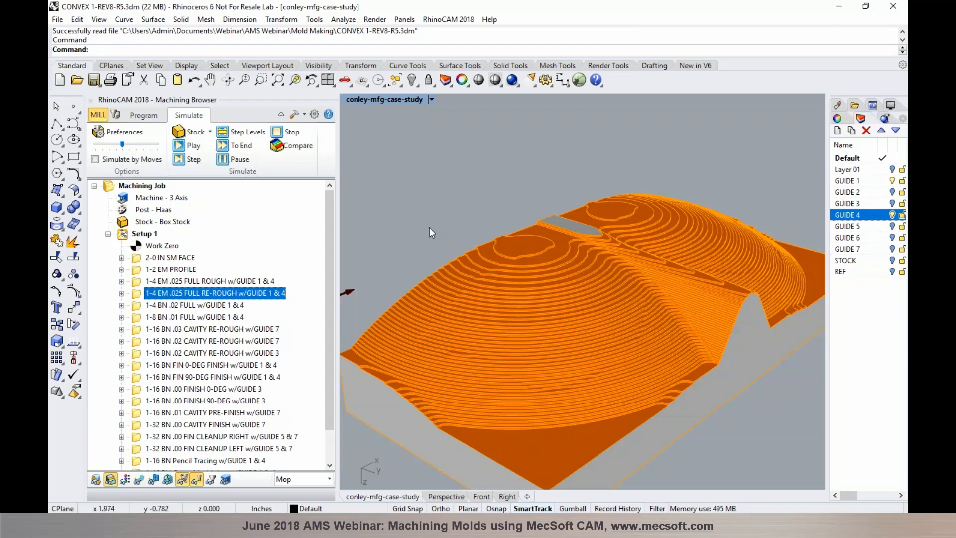
click(143, 115)
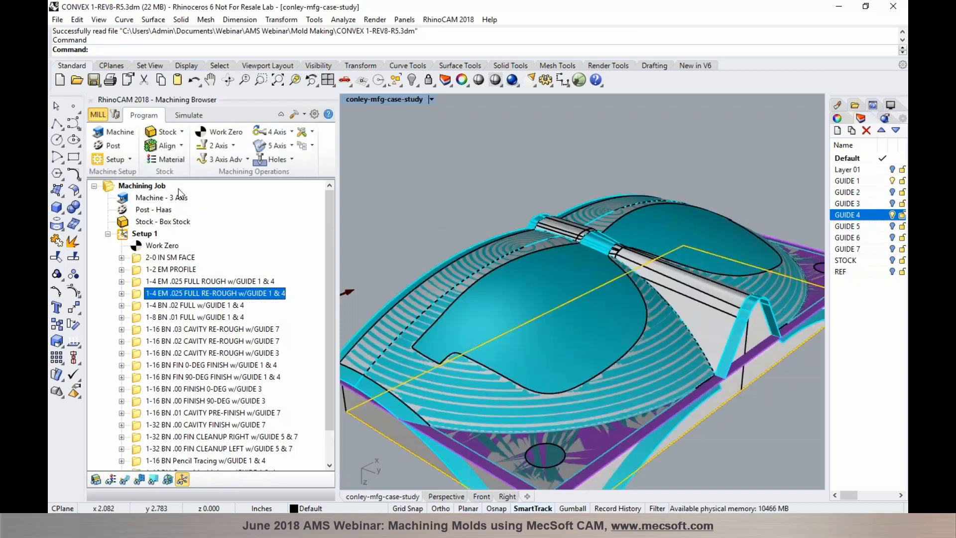
click(231, 163)
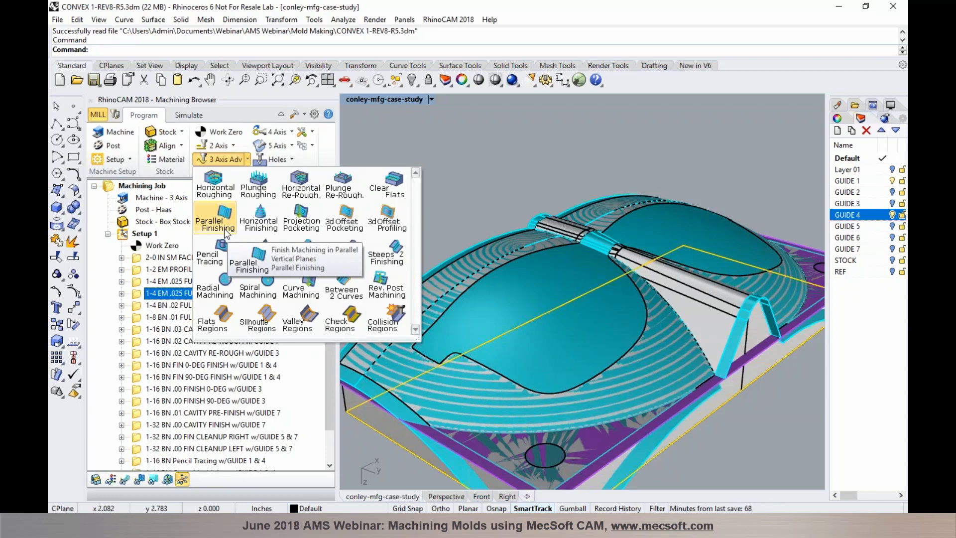
click(142, 305)
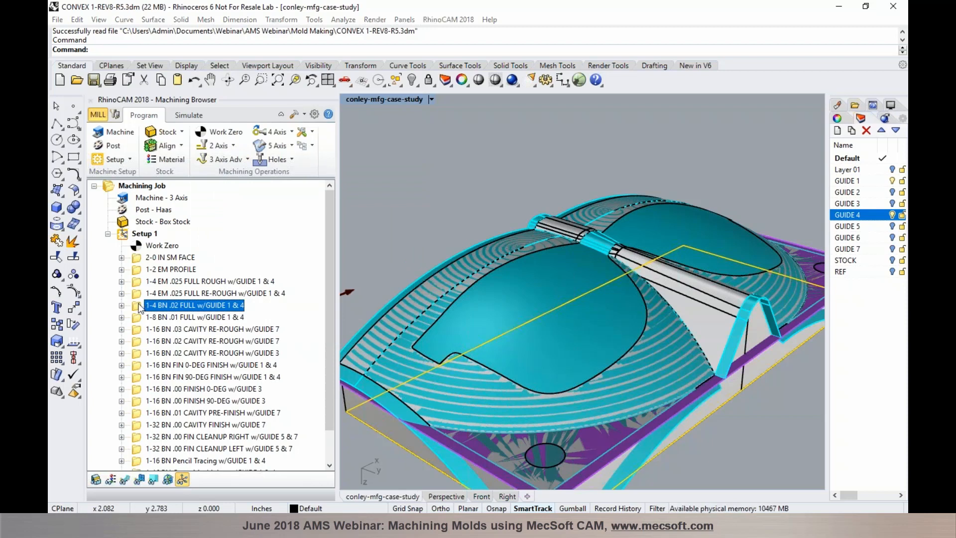
double_click(139, 305)
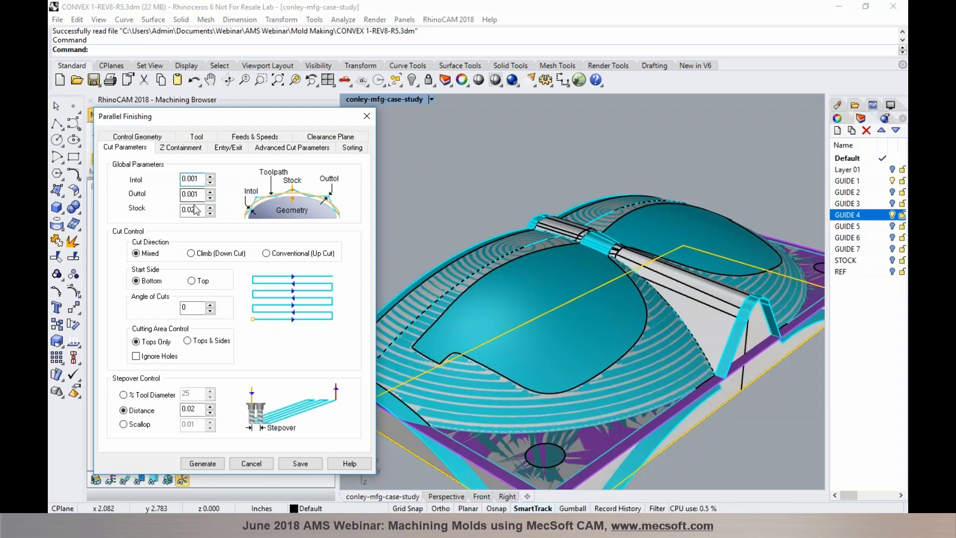
click(243, 461)
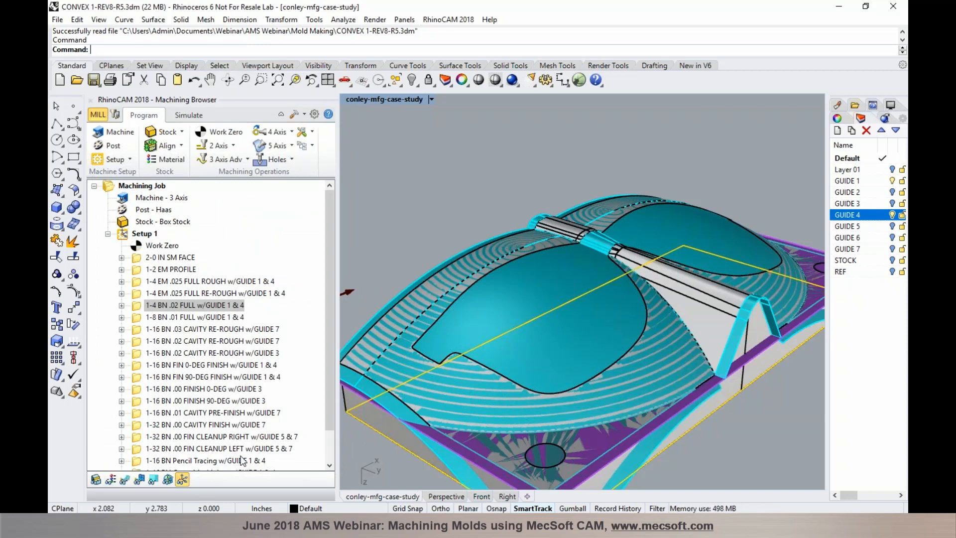
click(900, 405)
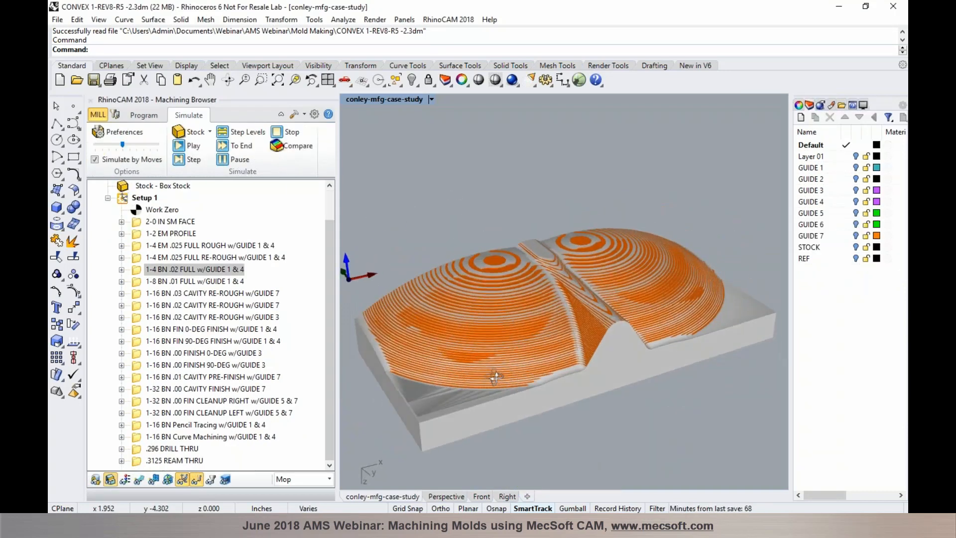
Zoom in and show the stock after the 1-4 BN .02 FULL finishing pass
scroll(444, 354, up, 3)
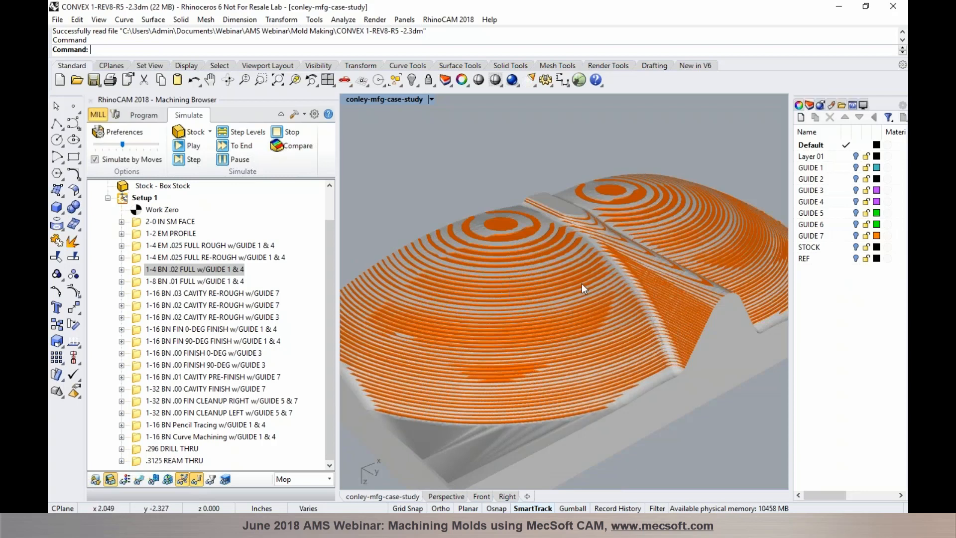
click(223, 268)
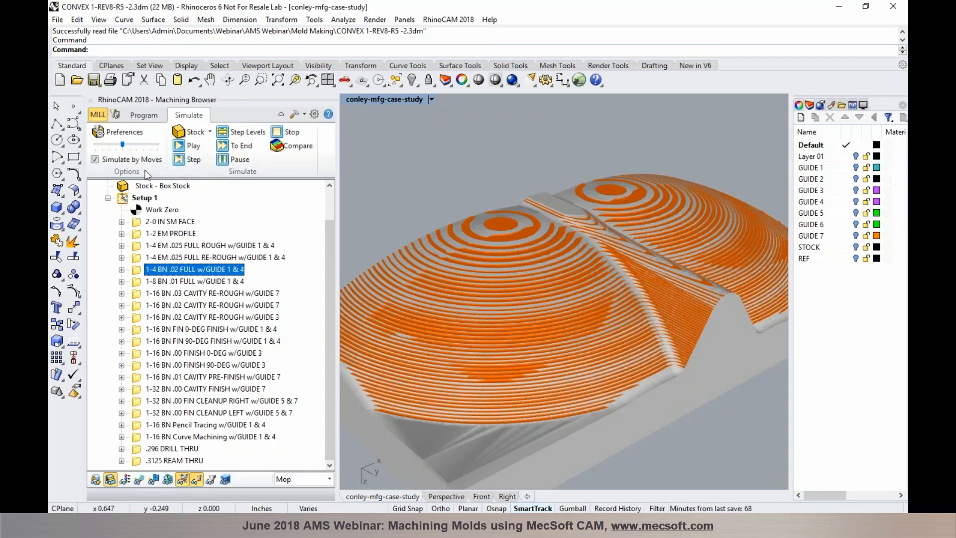
click(154, 118)
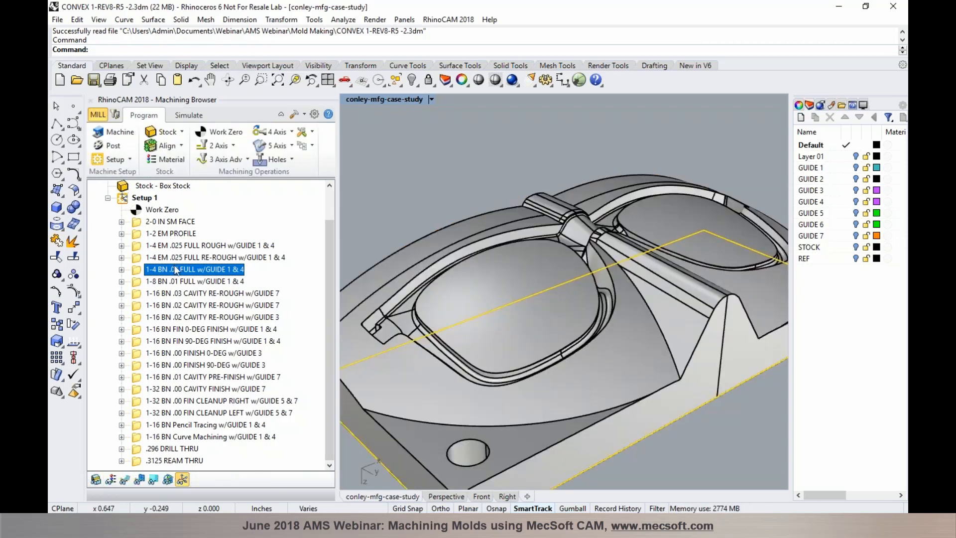
click(180, 282)
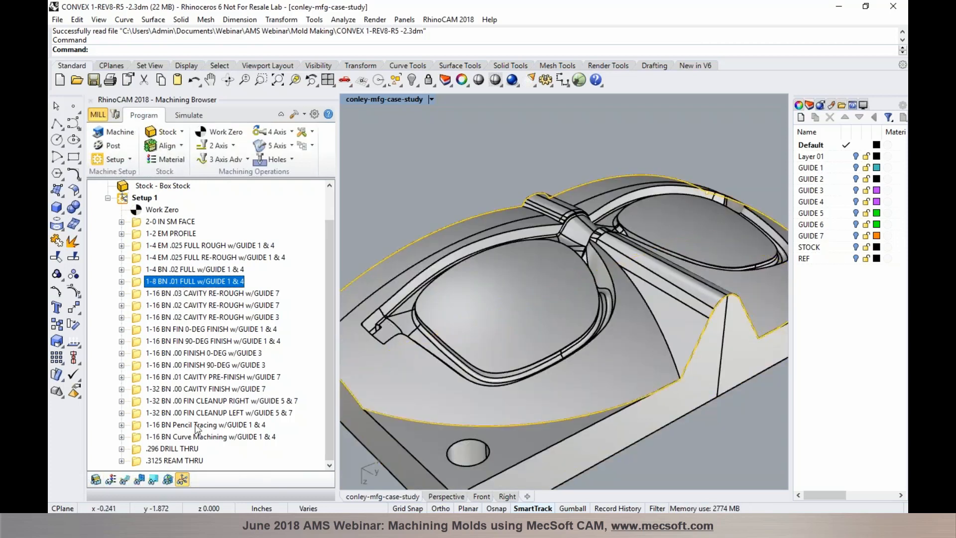
click(124, 481)
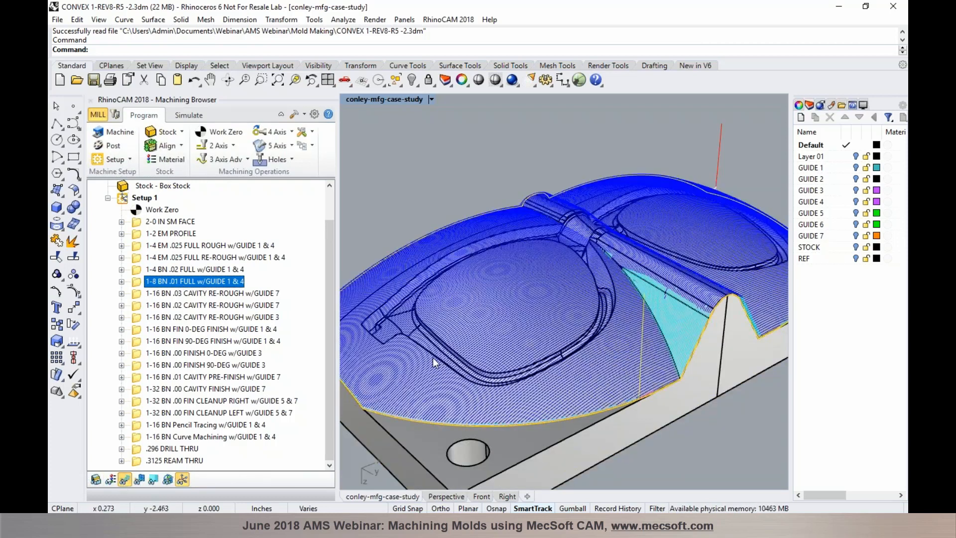
scroll(659, 312, up, 2)
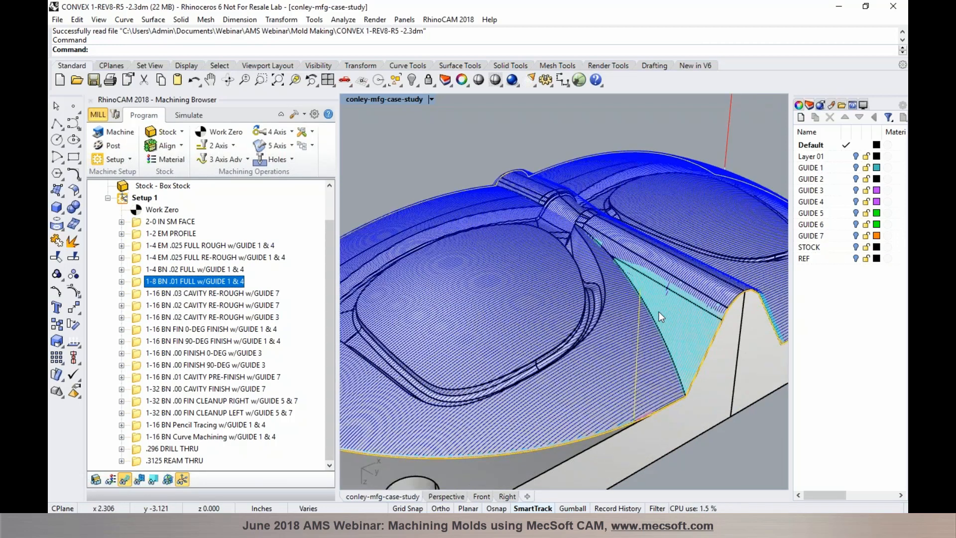
scroll(658, 312, up, 2)
scroll(658, 311, up, 2)
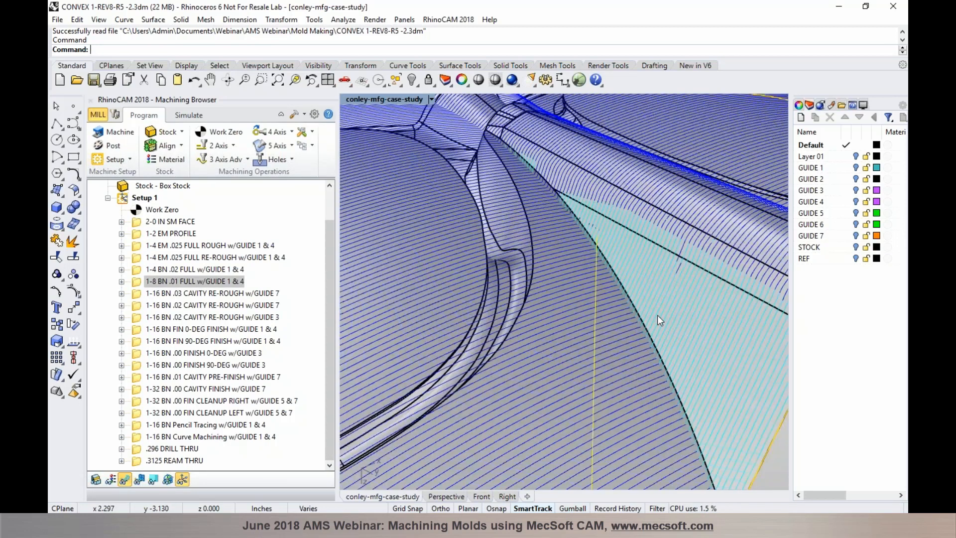
scroll(656, 314, up, 2)
right_drag(637, 313, 503, 290)
scroll(502, 287, up, 2)
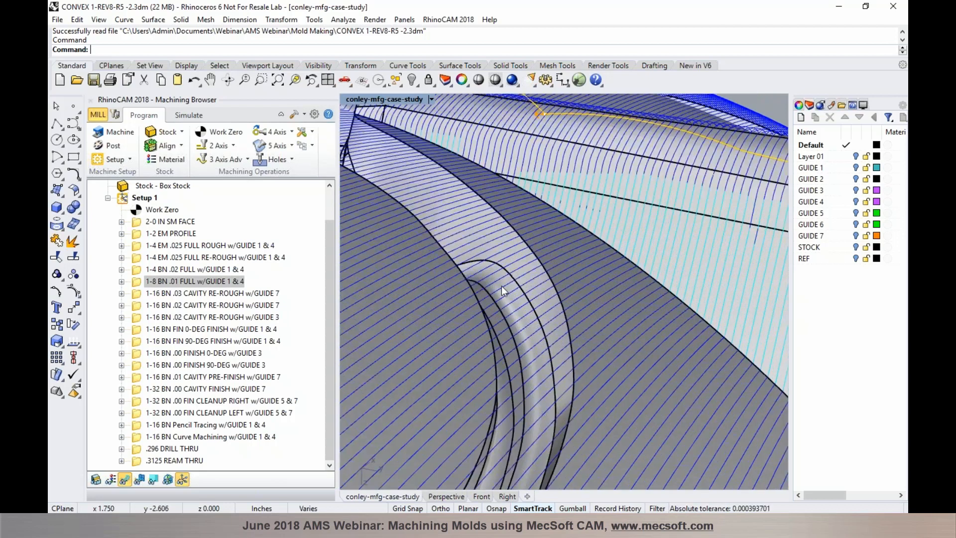
click(856, 169)
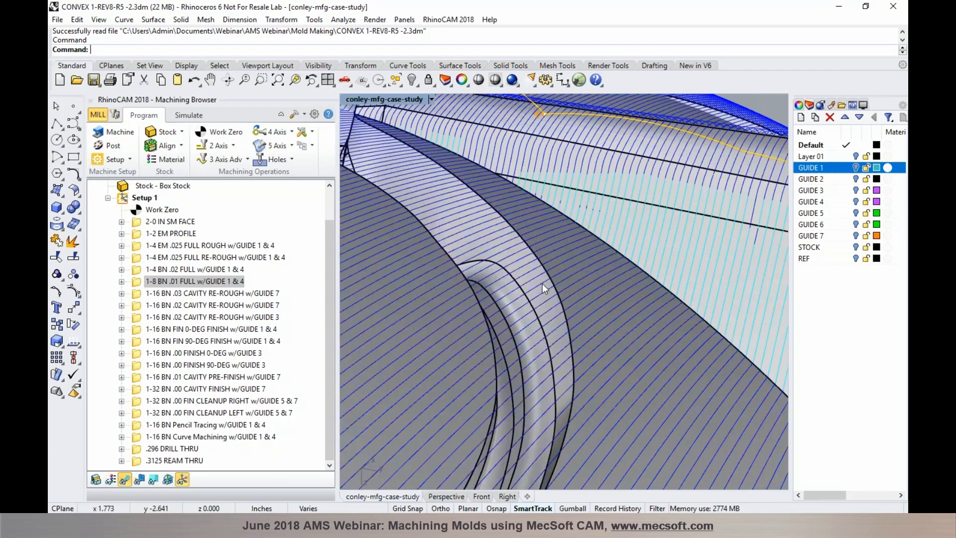
scroll(542, 283, up, 3)
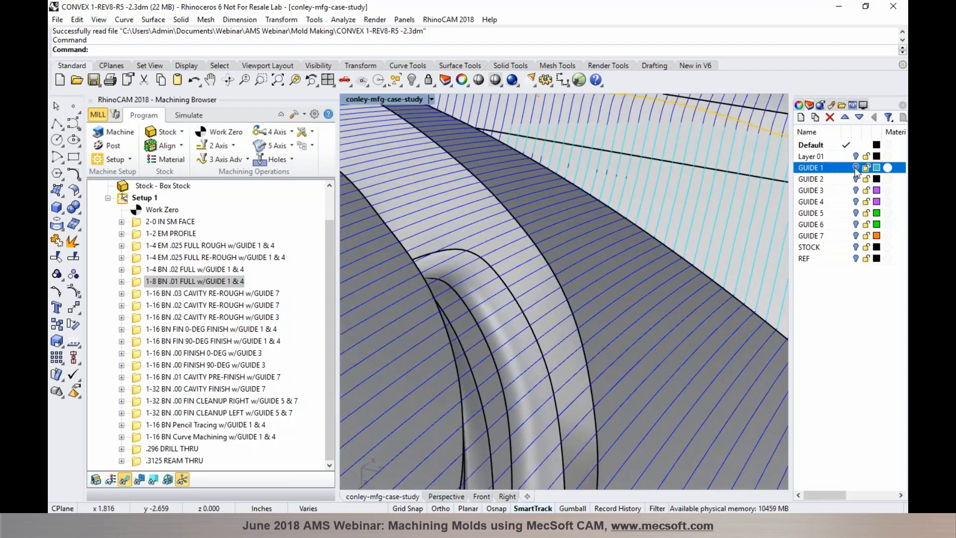
scroll(480, 268, up, 2)
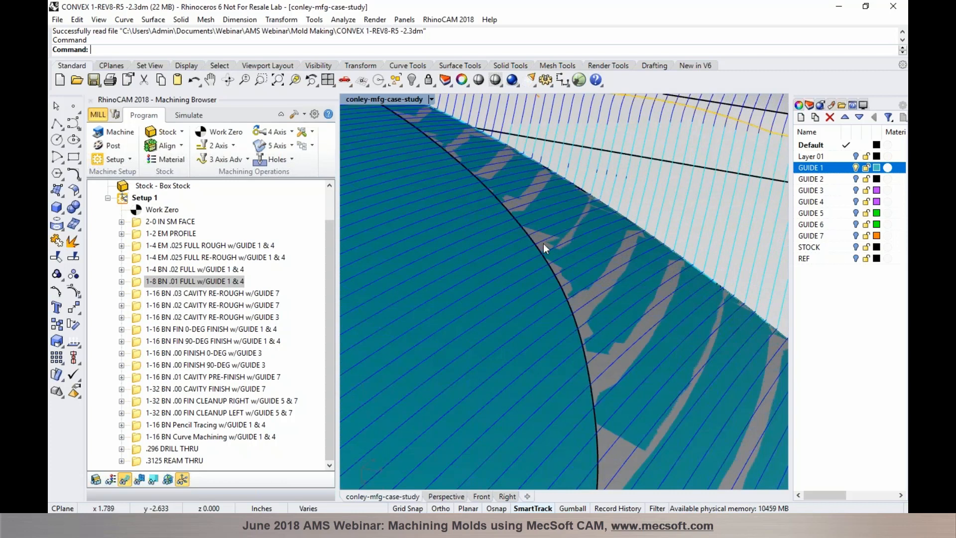
scroll(551, 241, down, 1)
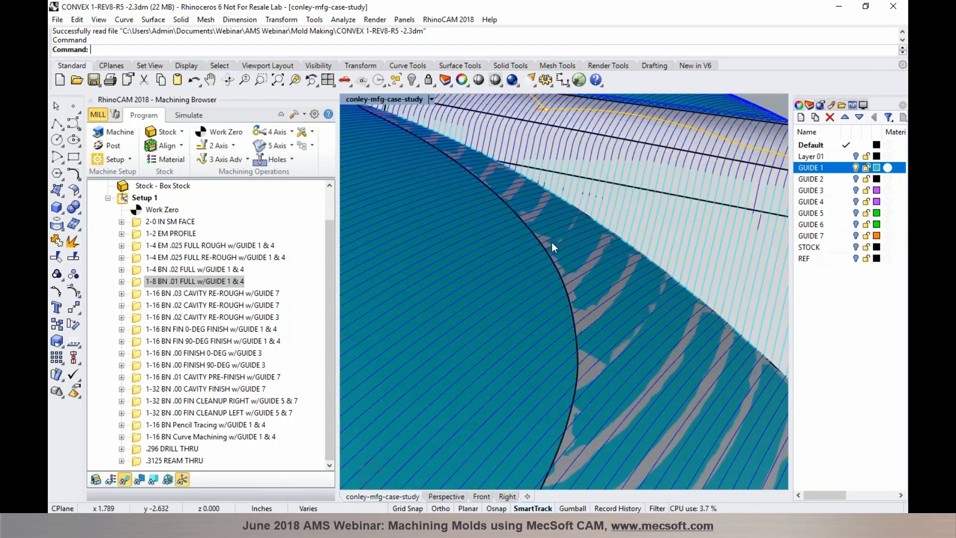
scroll(551, 242, down, 1)
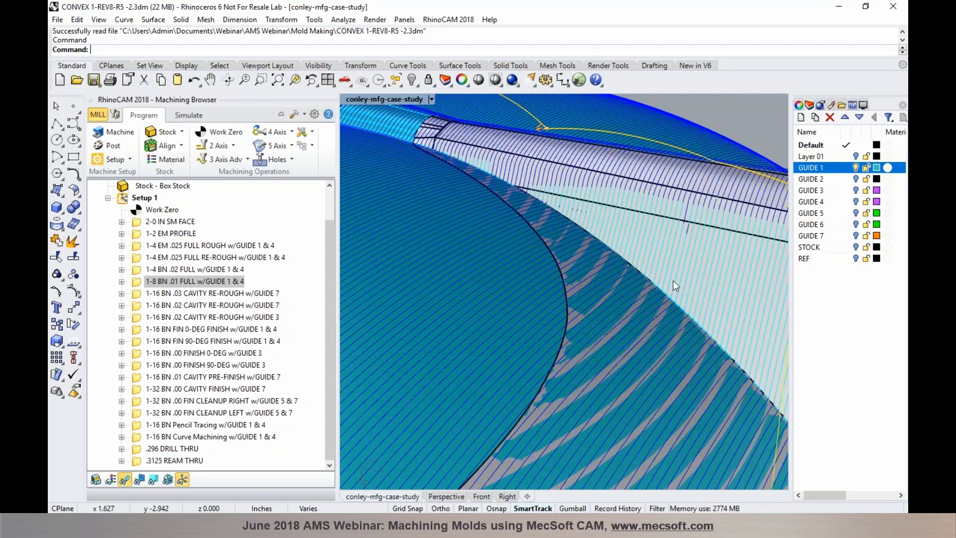
click(854, 167)
scroll(528, 264, down, 10)
scroll(464, 273, up, 3)
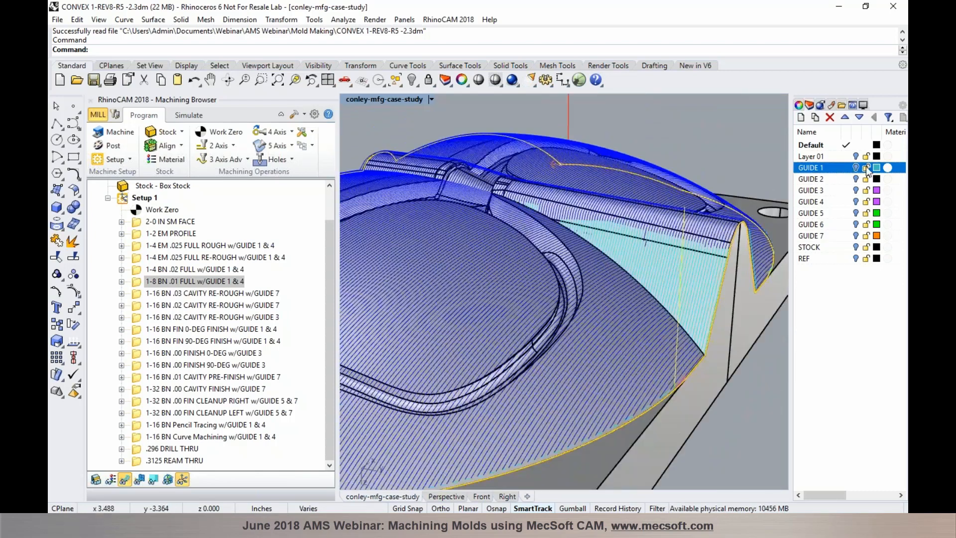
click(855, 167)
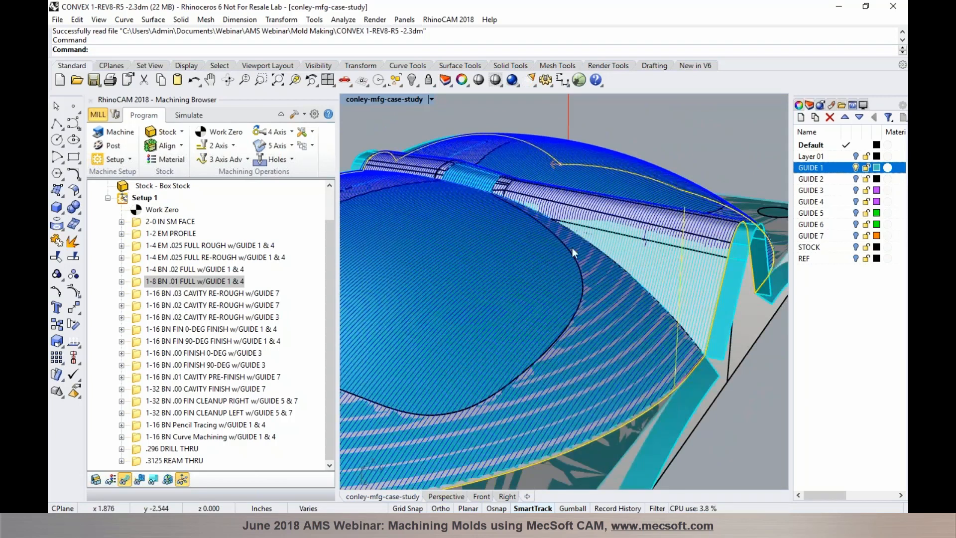
scroll(575, 282, down, 5)
scroll(572, 271, up, 5)
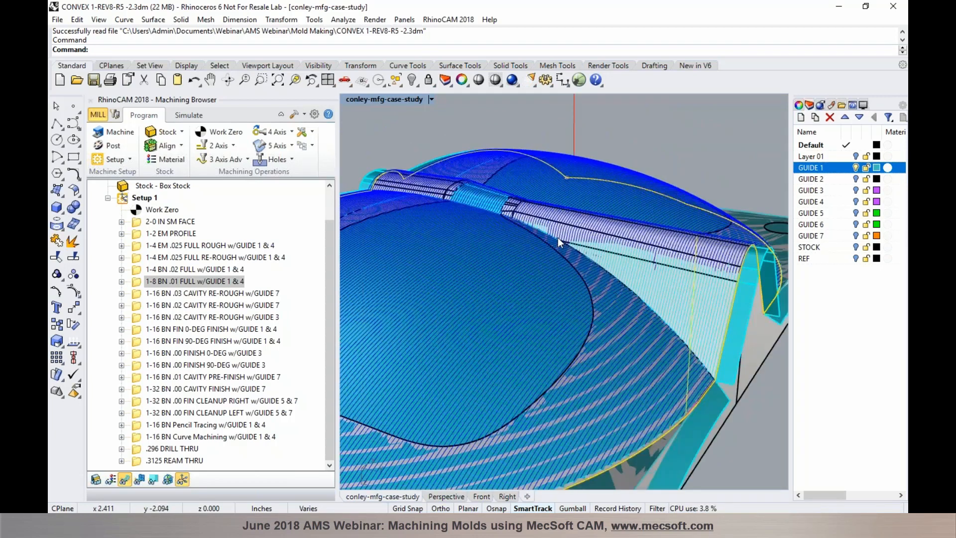
scroll(634, 292, up, 3)
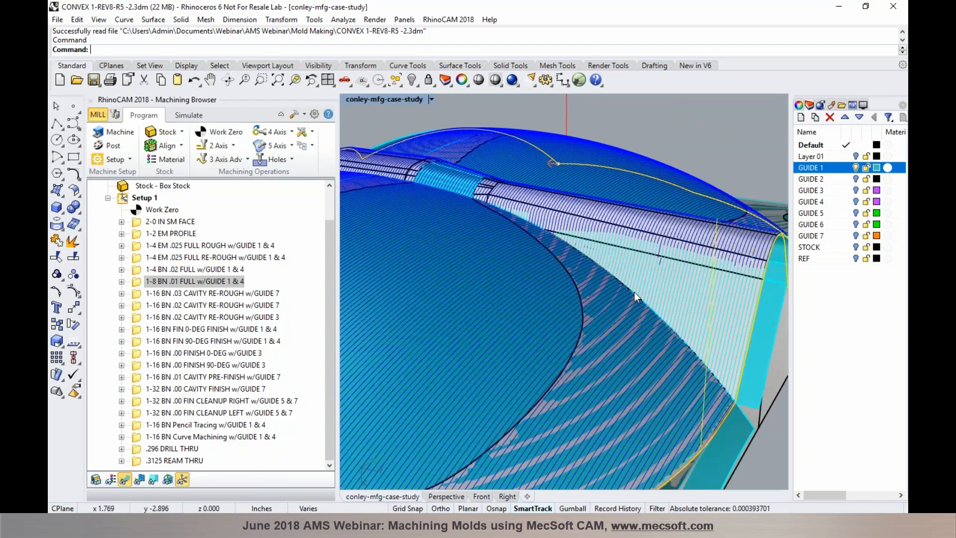
right_drag(563, 249, 644, 236)
scroll(617, 258, up, 2)
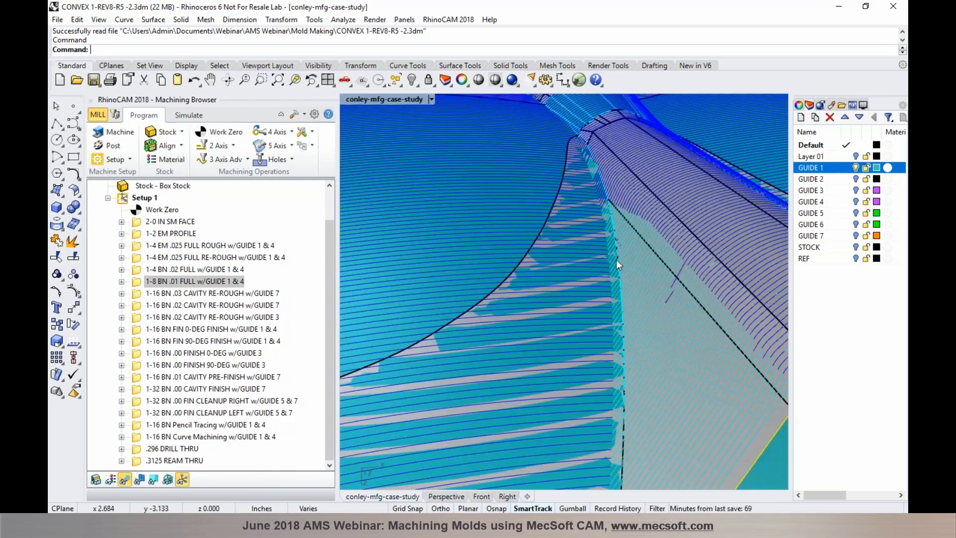
scroll(616, 259, up, 2)
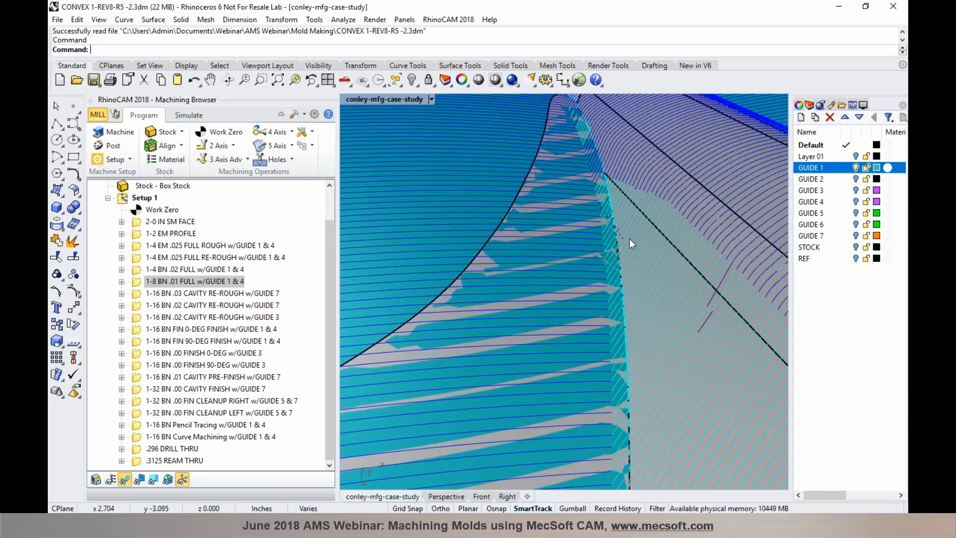
scroll(626, 240, up, 3)
right_drag(626, 240, 577, 264)
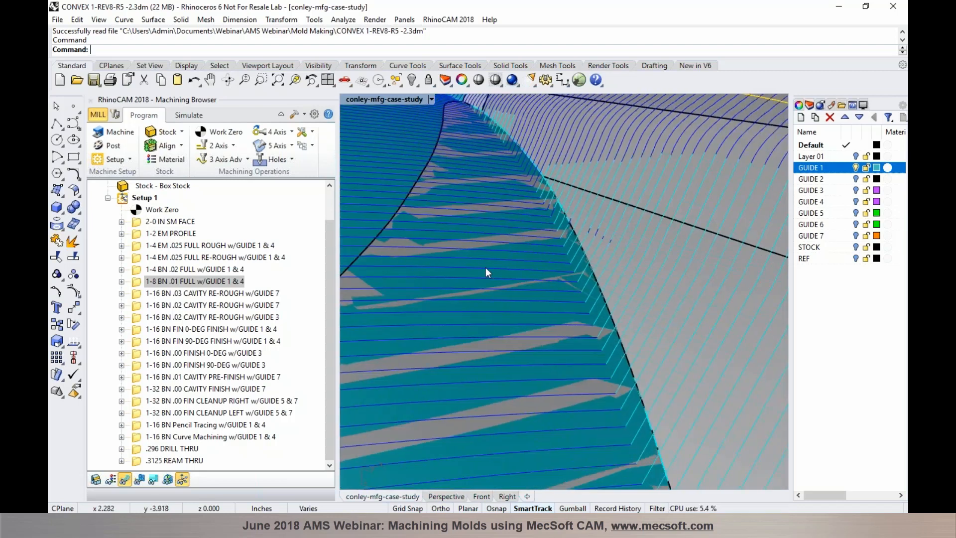
scroll(634, 258, down, 3)
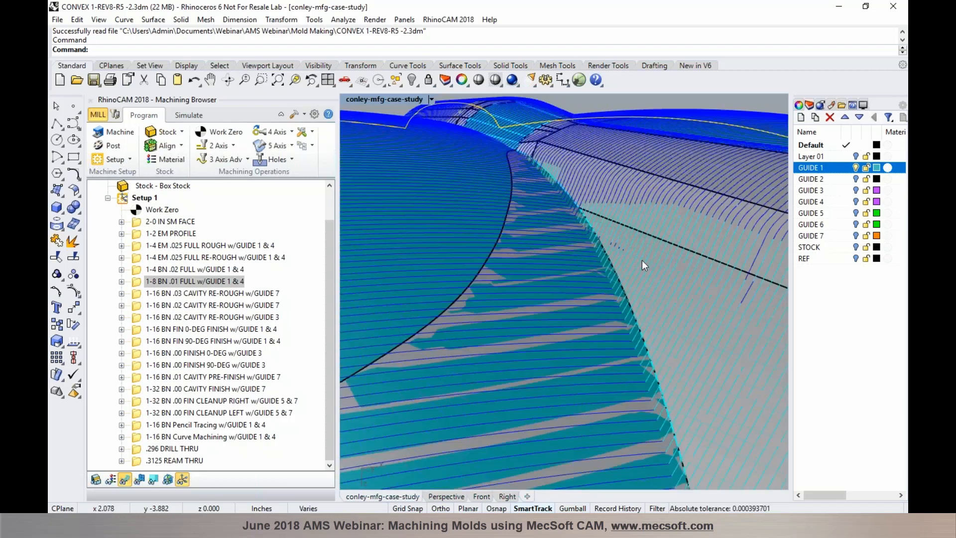
scroll(644, 260, down, 2)
right_drag(644, 260, 599, 287)
scroll(603, 351, up, 2)
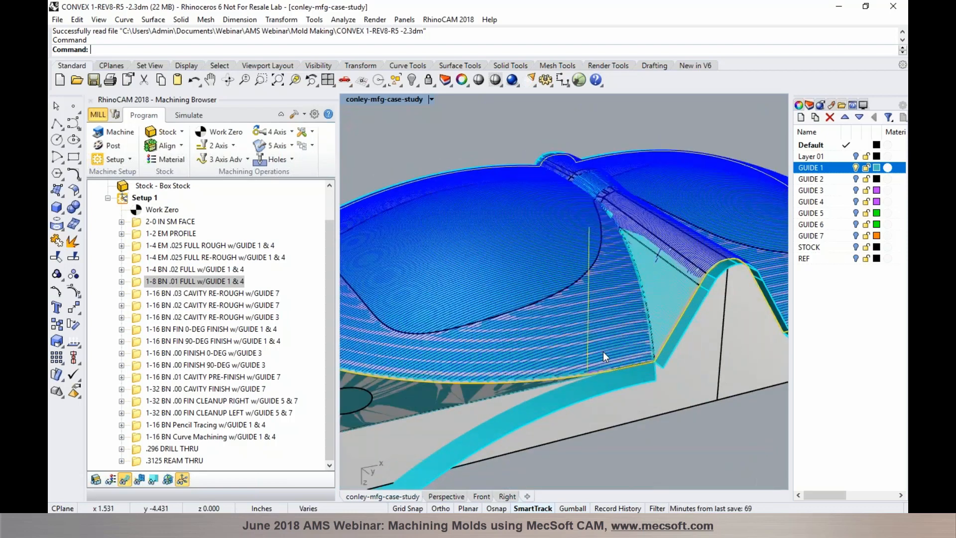
scroll(608, 321, down, 3)
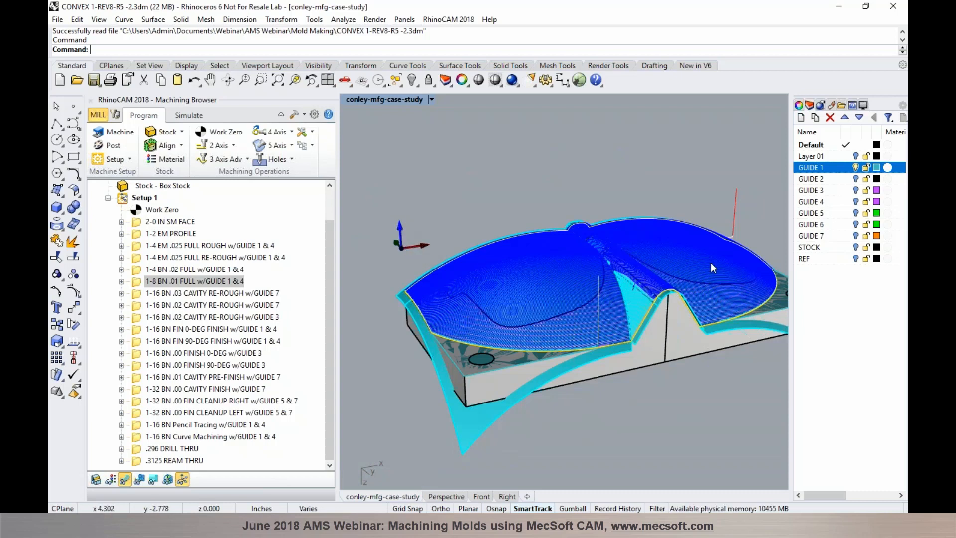
scroll(711, 266, up, 3)
right_drag(709, 261, 583, 285)
scroll(584, 285, down, 4)
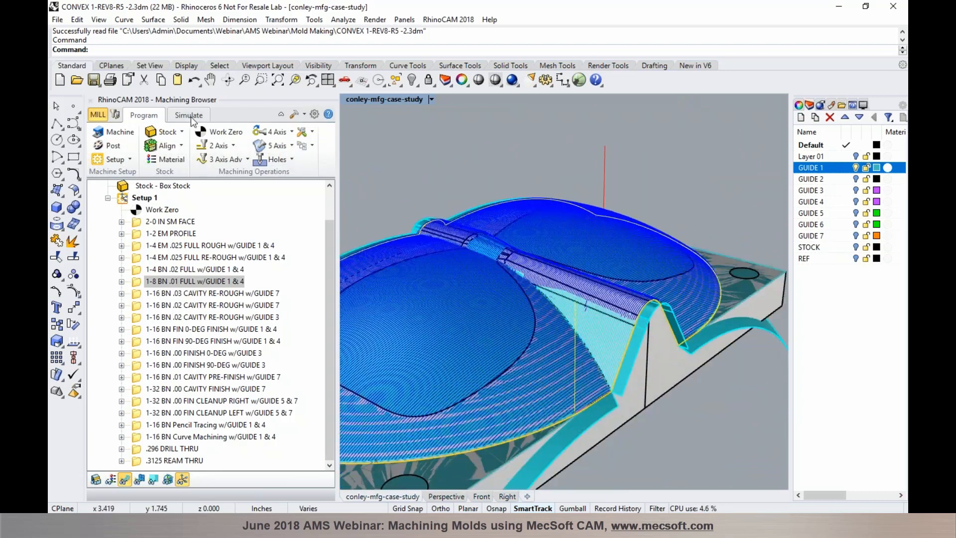
Open the 1-8 BN .01 FULL w/GUIDE 1 & 4 Parallel Finishing settings at Cut Parameters
click(189, 115)
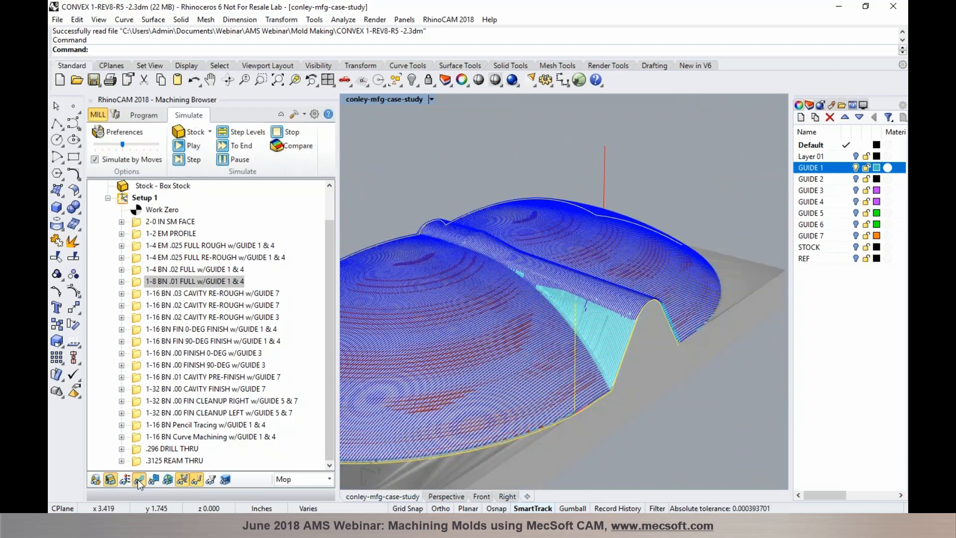
right_drag(523, 299, 556, 297)
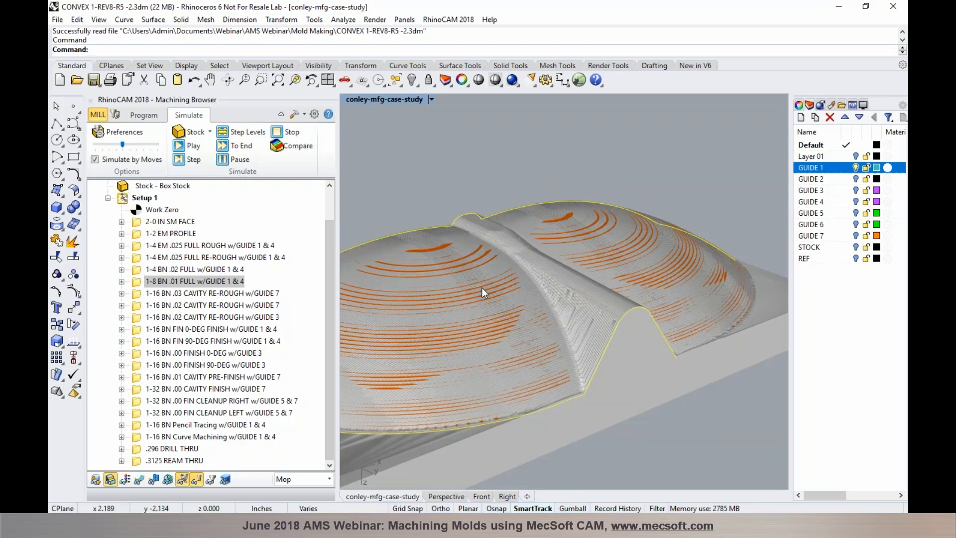
click(149, 117)
click(142, 283)
double_click(142, 283)
click(130, 134)
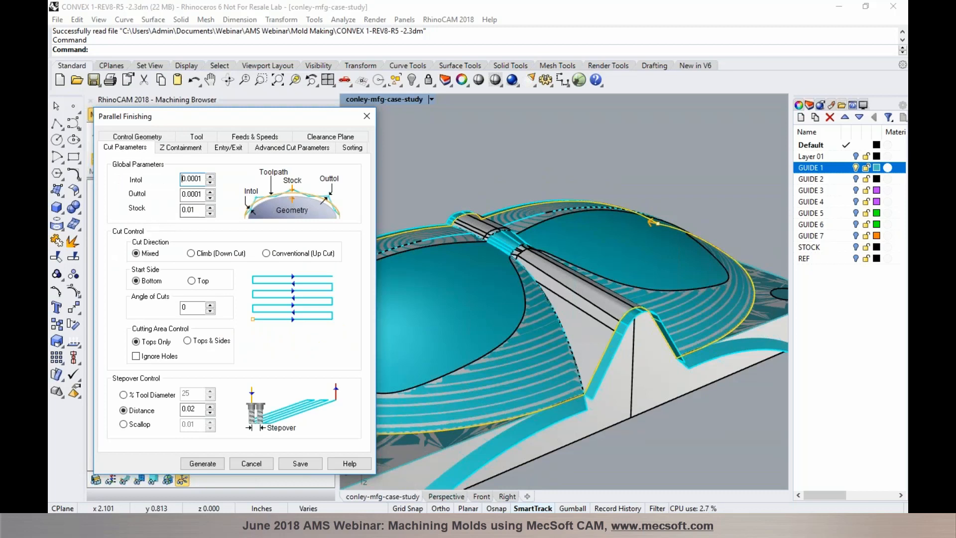
Close the 1-8 BN .01 FULL Parallel Finishing settings, reopen them to check Control Geometry, then cancel
mouse_move(192, 213)
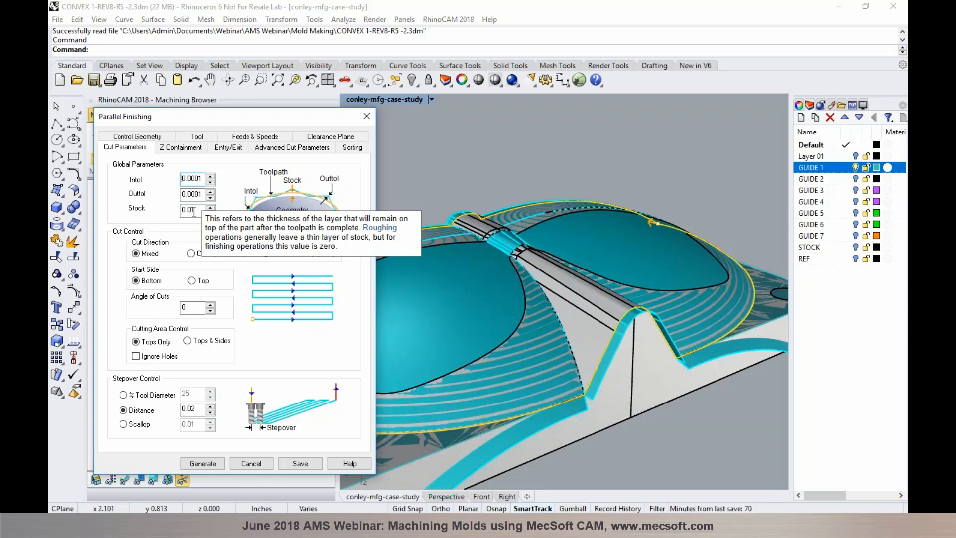
click(253, 463)
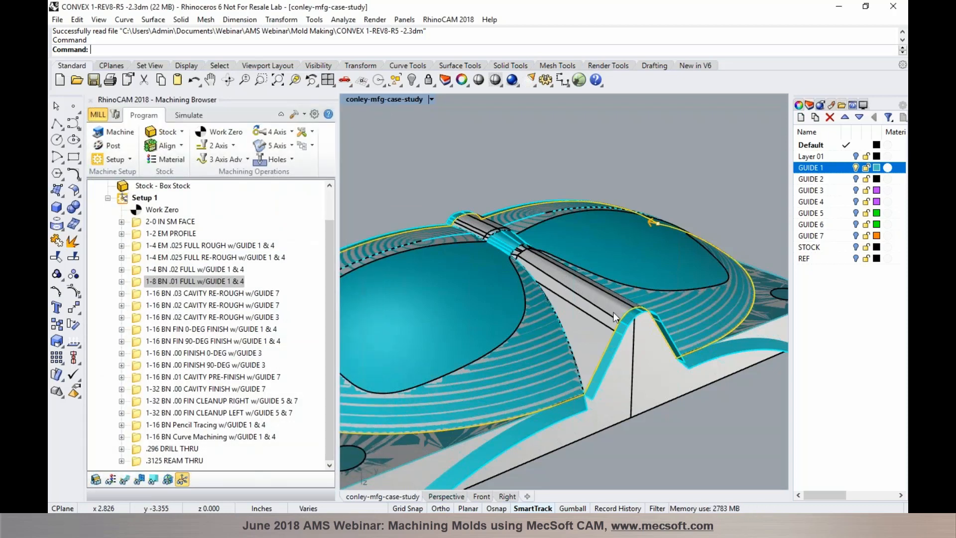
scroll(551, 304, down, 3)
scroll(552, 304, up, 5)
scroll(547, 291, down, 2)
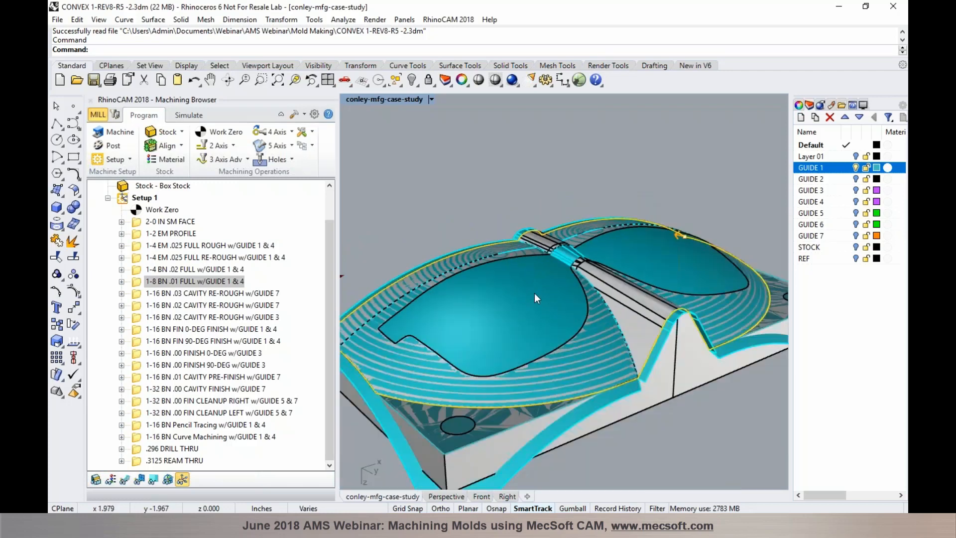
scroll(533, 293, down, 2)
double_click(138, 283)
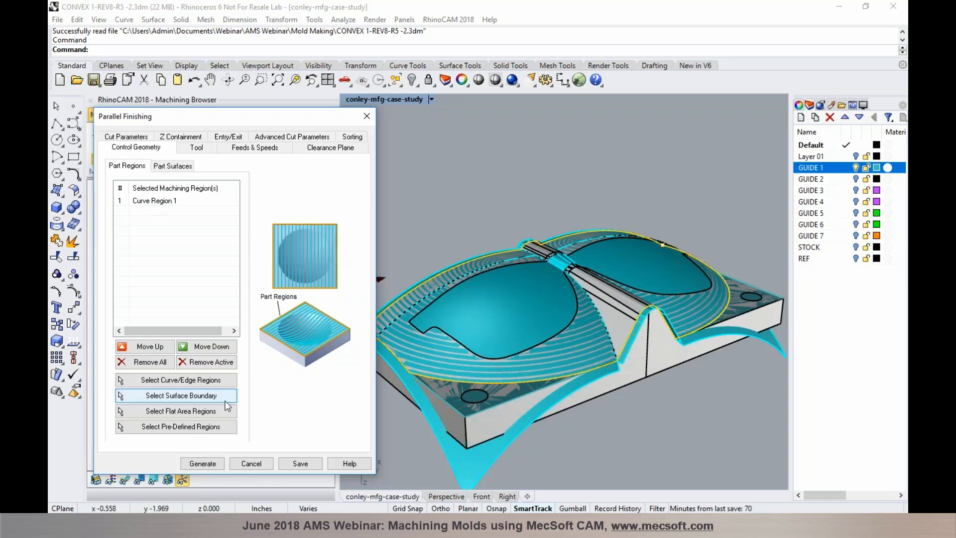
click(252, 464)
Display the 1-8 BN .01 FULL toolpath in blue over the mold's lens surfaces
scroll(400, 328, up, 2)
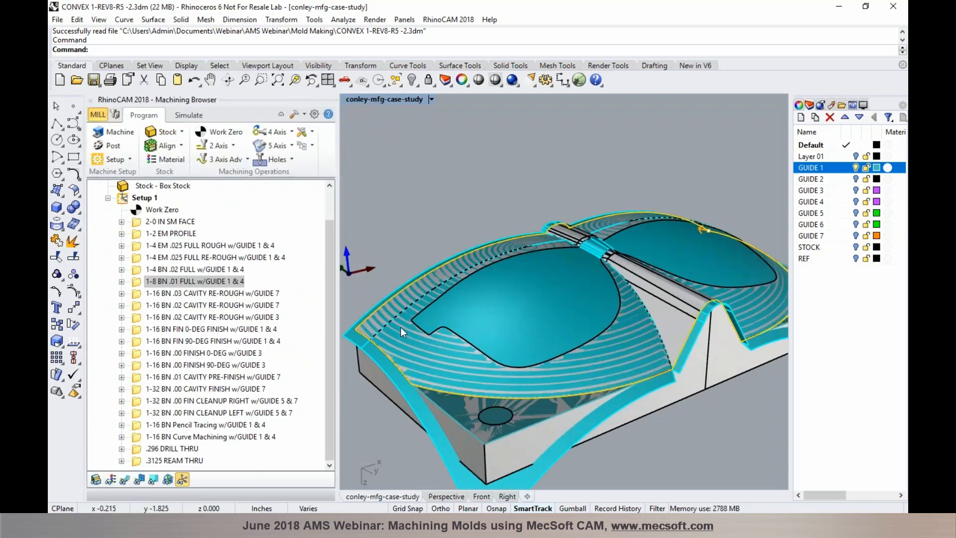
scroll(400, 326, up, 1)
click(124, 479)
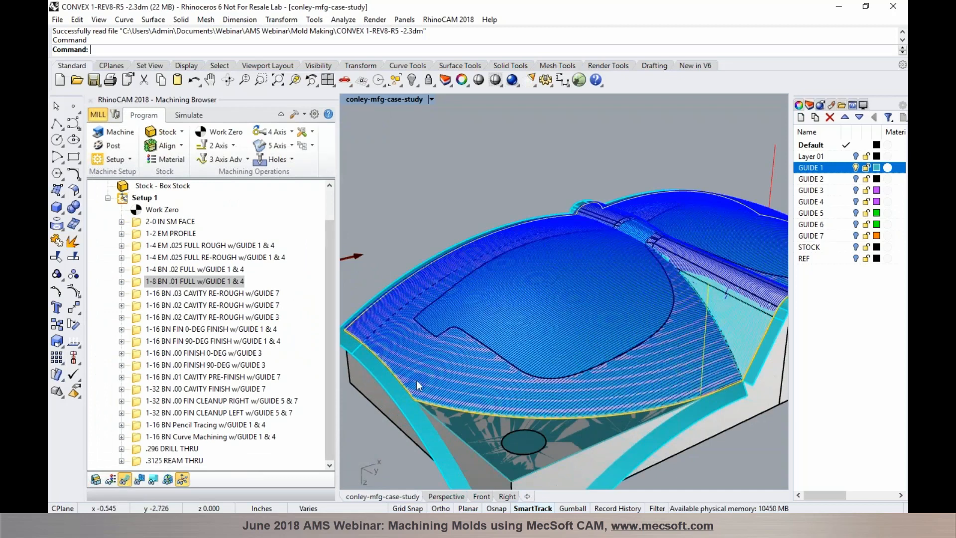
Hide the 1-8 BN .01 FULL toolpath and turn off the GUIDE 1 layer
scroll(408, 372, down, 1)
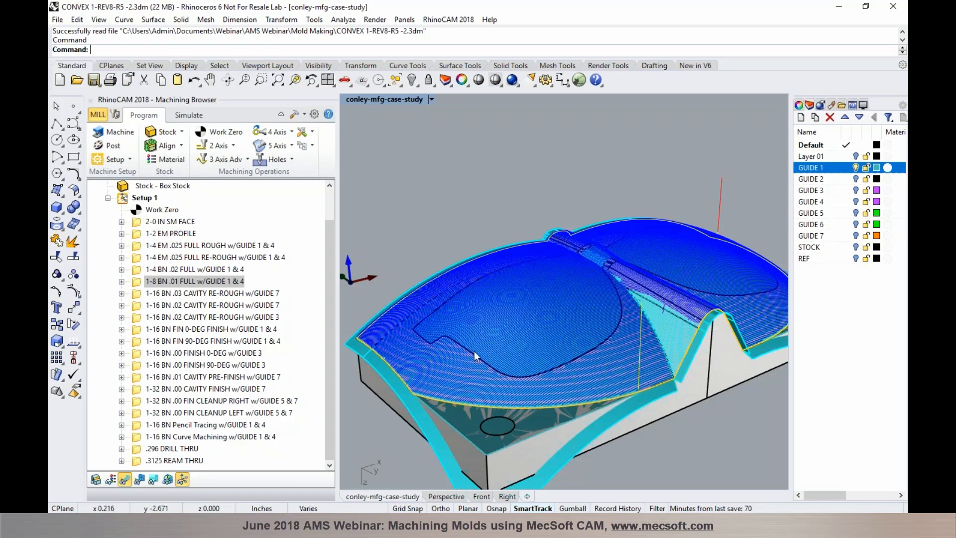
click(125, 480)
click(856, 168)
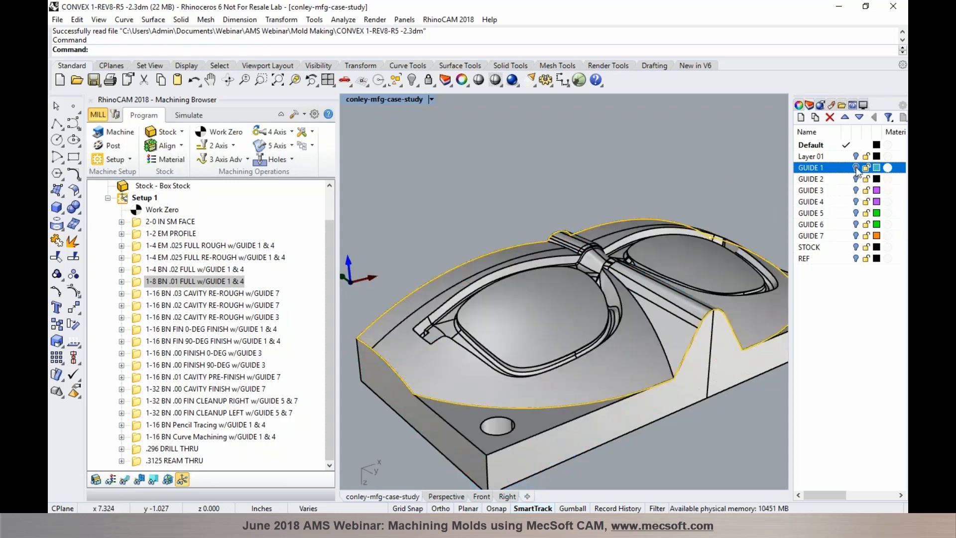
Turn on the GUIDE 7 layer to show its guide surfaces along the cavity walls
click(855, 236)
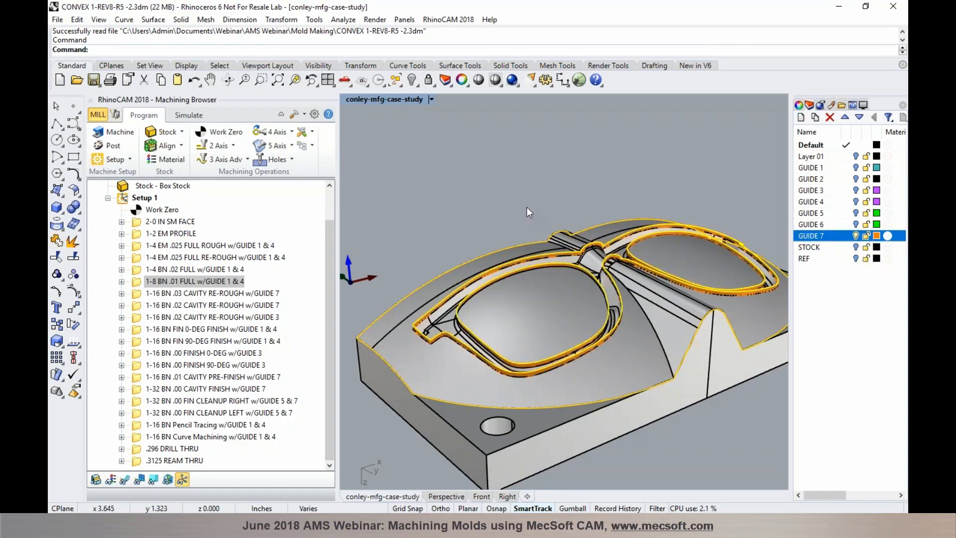
scroll(596, 255, up, 3)
scroll(597, 256, up, 2)
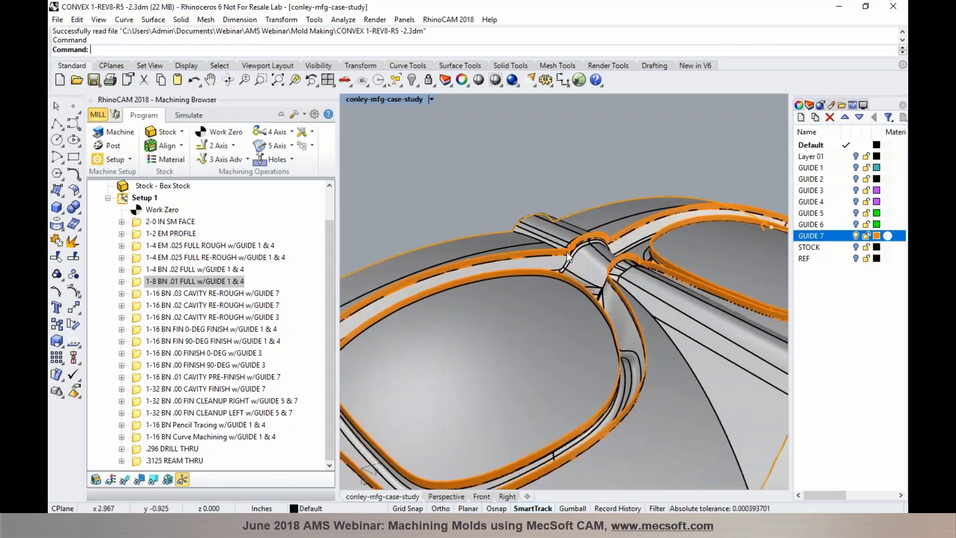
scroll(567, 252, up, 2)
scroll(566, 252, up, 4)
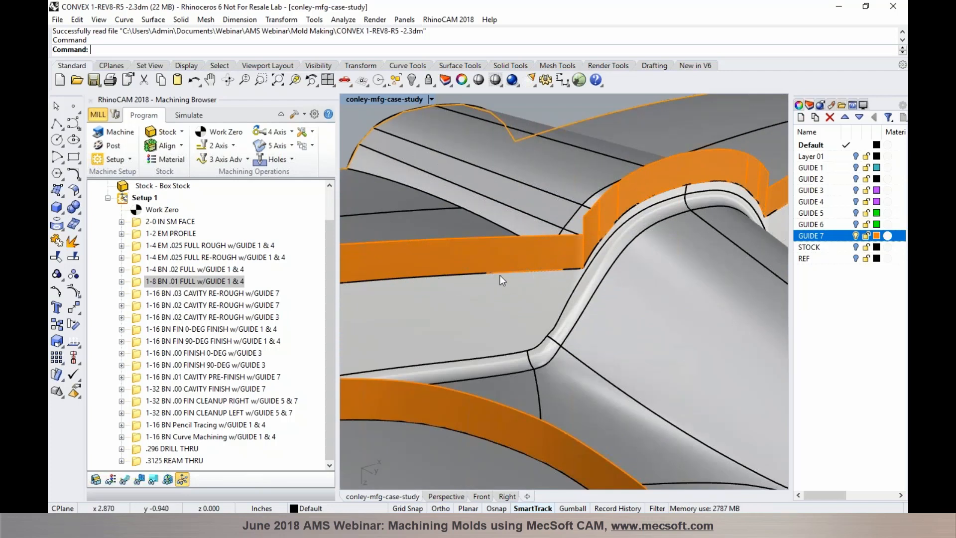
Orbit and zoom onto the cavity rim and select the 1-16 BN .03 CAVITY RE-ROUGH w/GUIDE 7 operation
scroll(572, 276, down, 5)
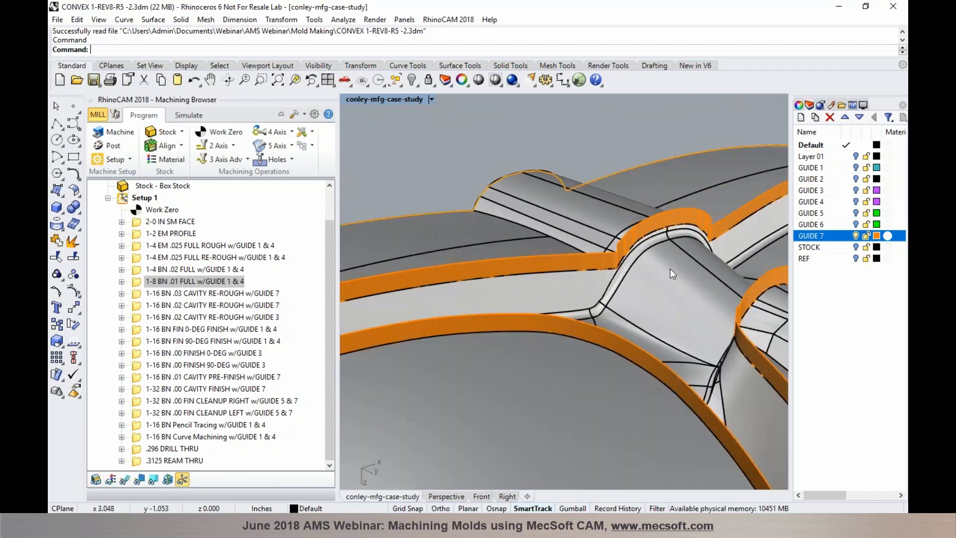
scroll(426, 330, up, 3)
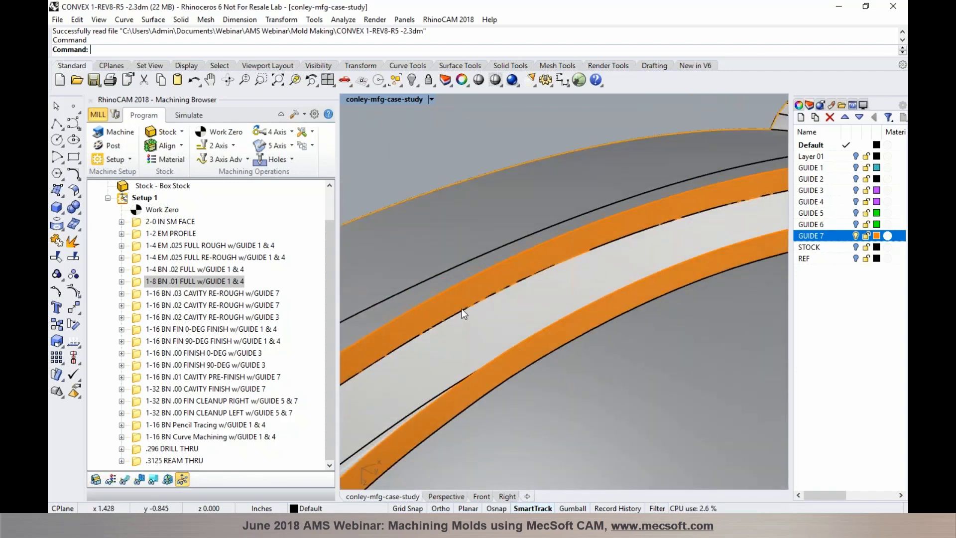
scroll(507, 299, down, 3)
scroll(491, 342, down, 3)
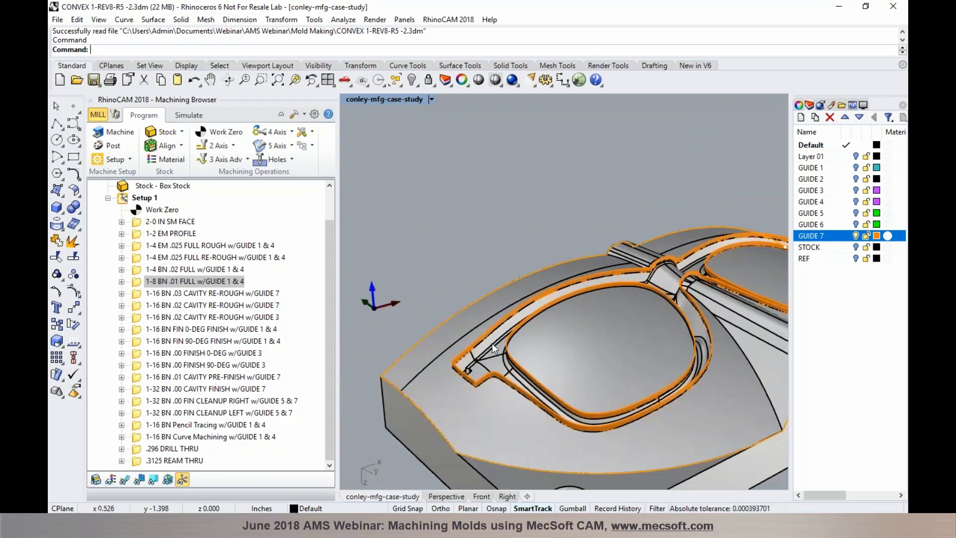
scroll(491, 343, up, 4)
right_drag(491, 342, 455, 336)
scroll(456, 336, up, 4)
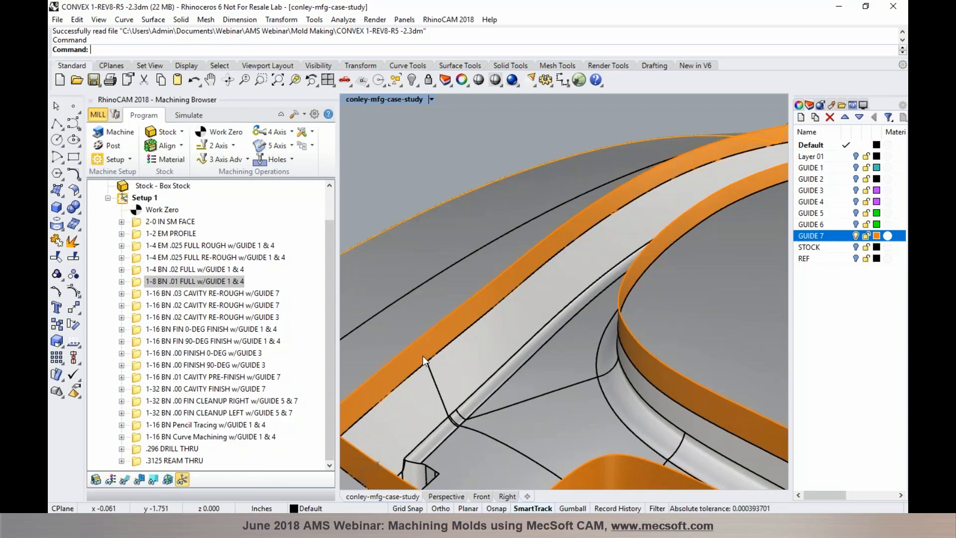
click(224, 294)
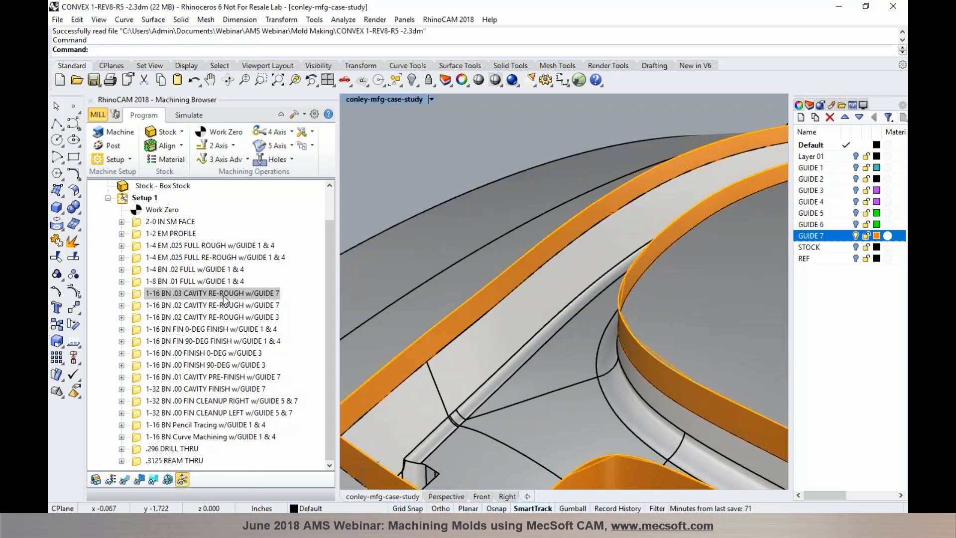
Show the .03 cavity re-rough toolpaths and orbit to inspect them over the cavity rim
click(125, 479)
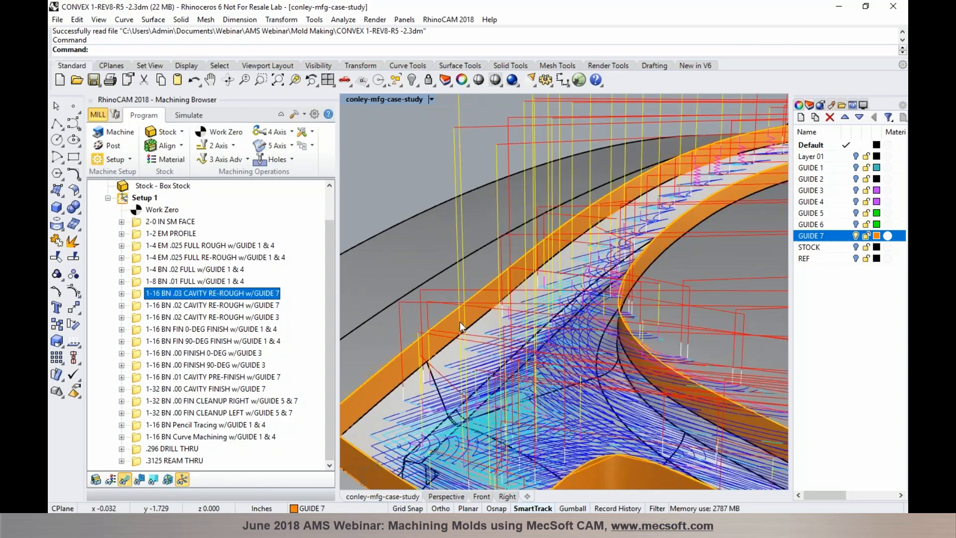
scroll(462, 325, up, 3)
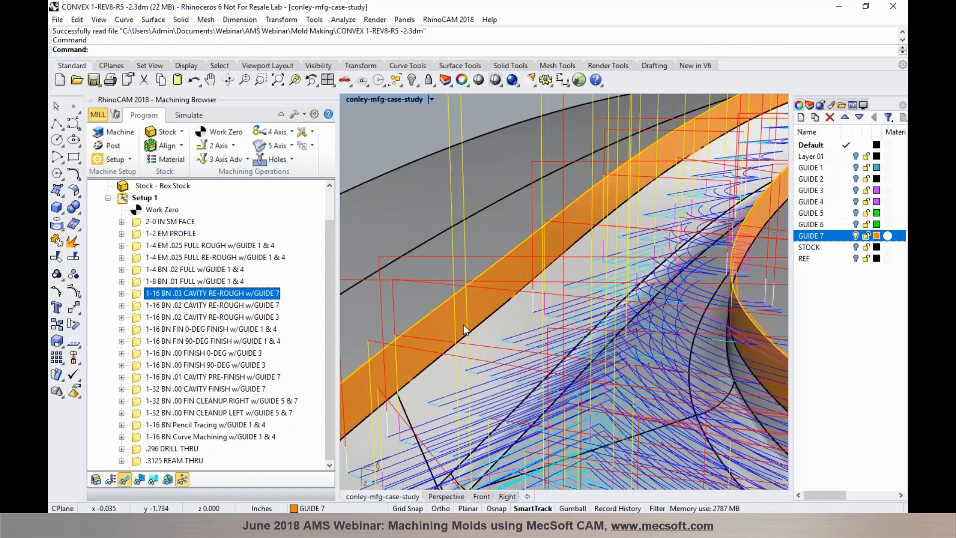
scroll(463, 324, up, 3)
scroll(456, 340, down, 7)
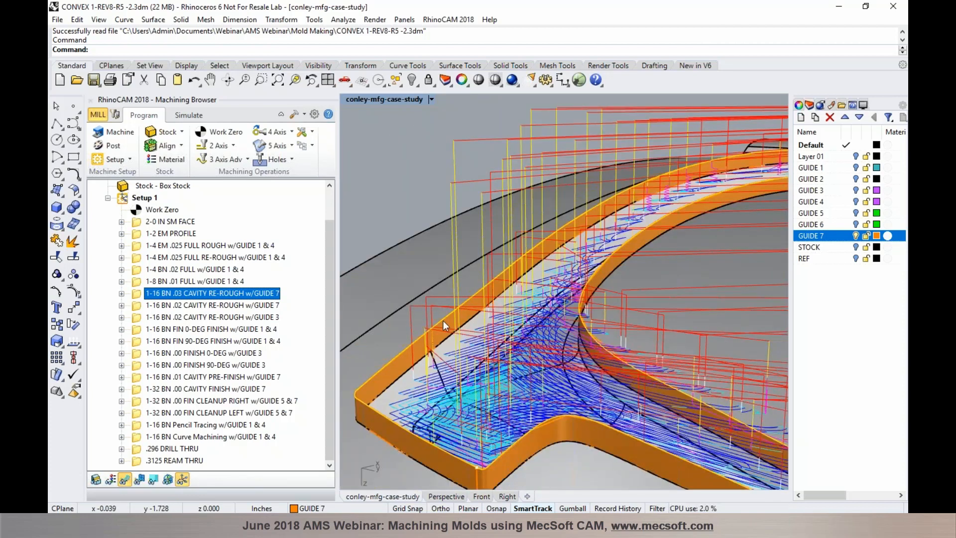
right_drag(451, 367, 449, 340)
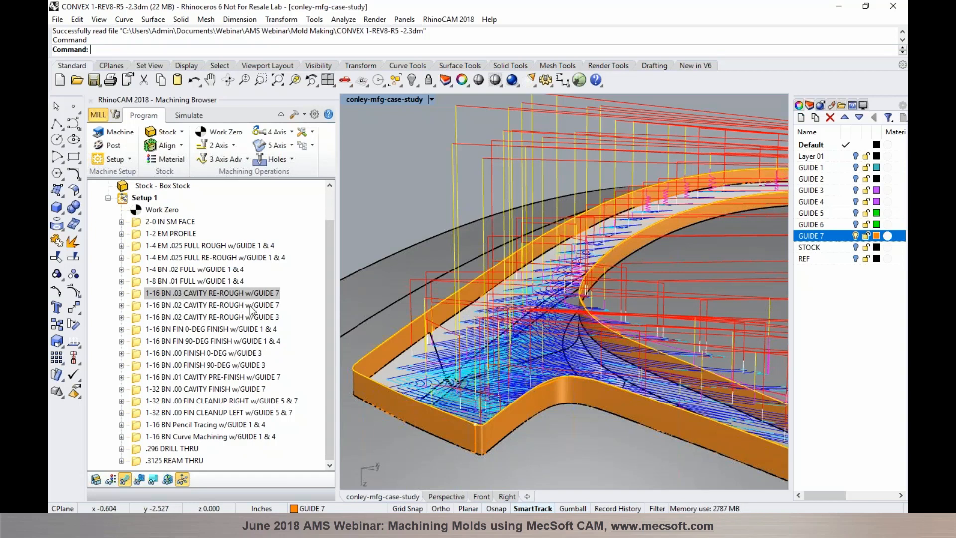
scroll(408, 326, down, 2)
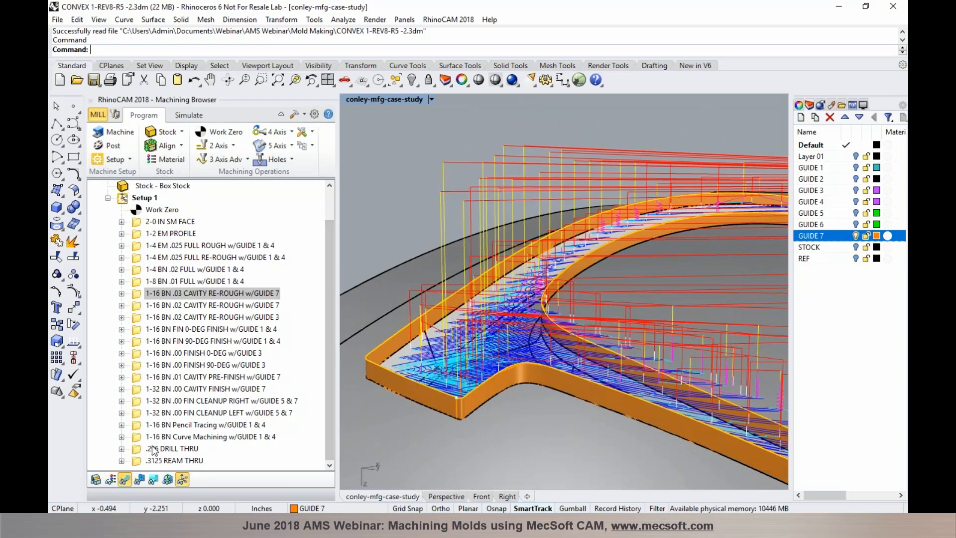
Hide the toolpaths, select 1-8 BN .01 FULL w/GUIDE 1 & 4, and switch to Simulate
click(124, 479)
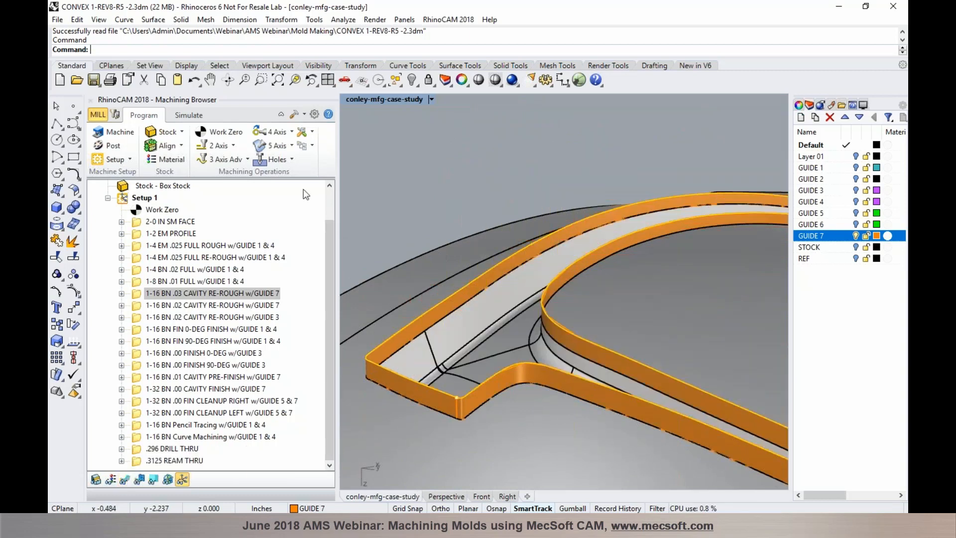
click(197, 282)
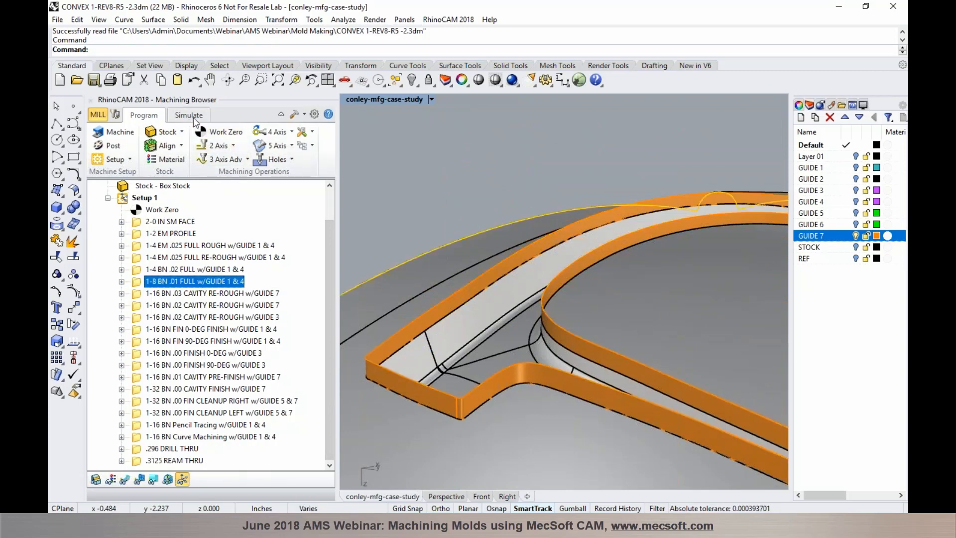
click(190, 115)
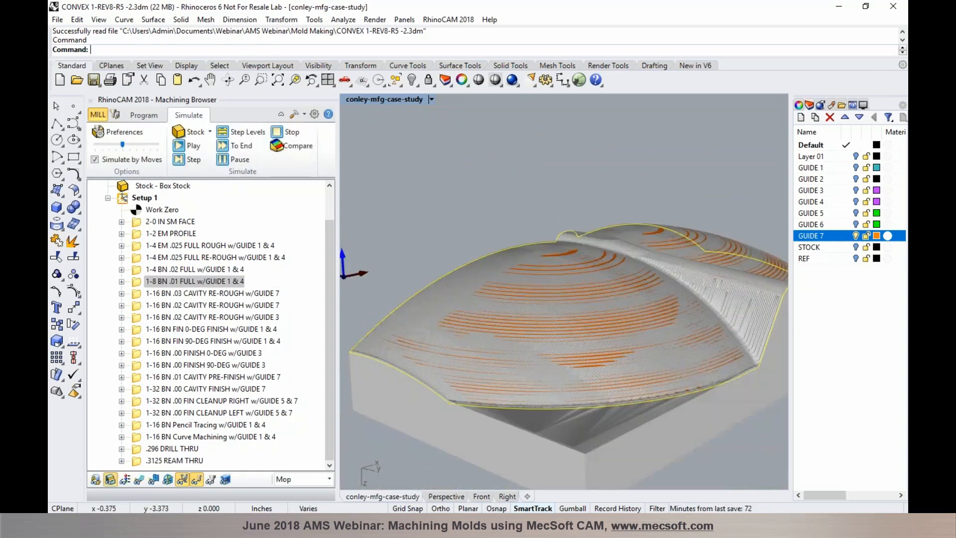
Review the simulated 1-16 BN .03 CAVITY RE-ROUGH cut, then return to Program's 3 Axis Adv list
right_drag(543, 309, 546, 332)
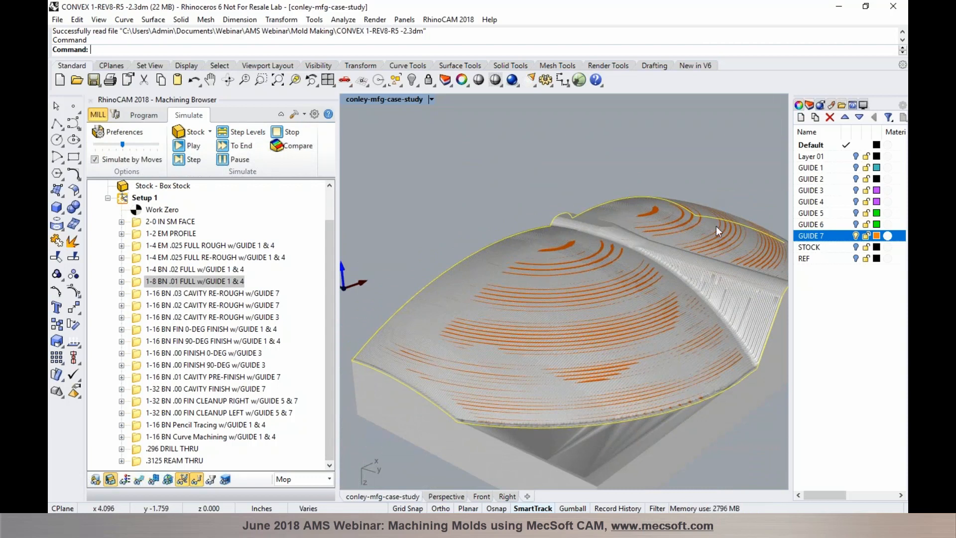
click(212, 294)
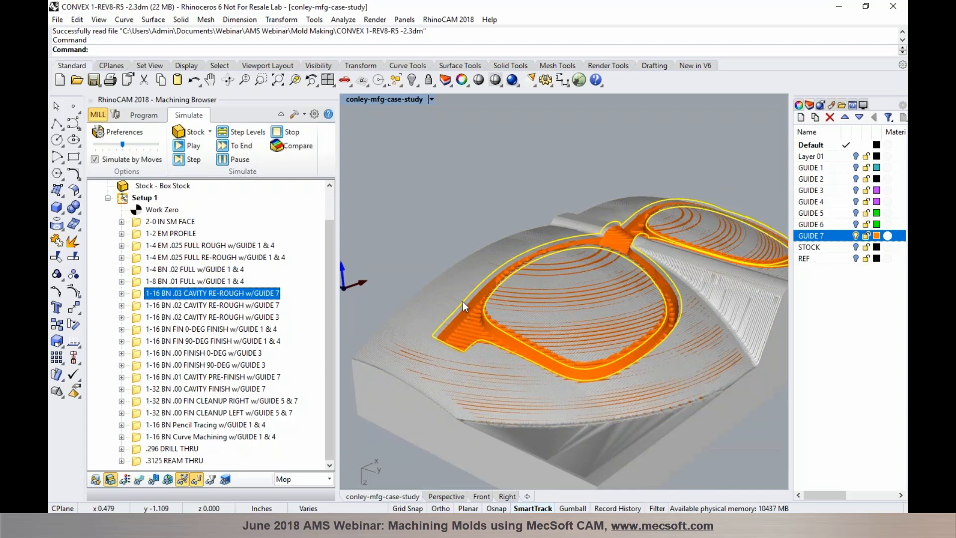
scroll(471, 318, up, 4)
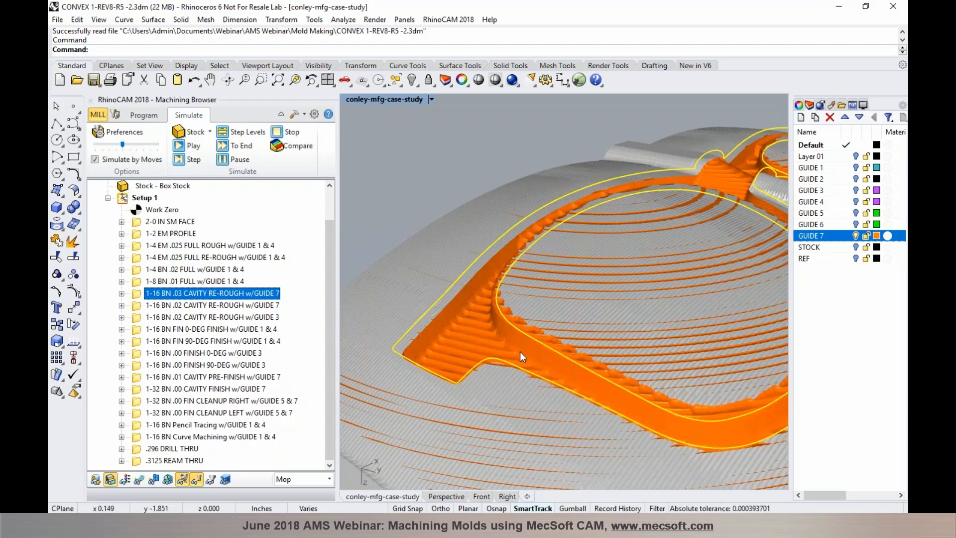
click(151, 118)
click(244, 160)
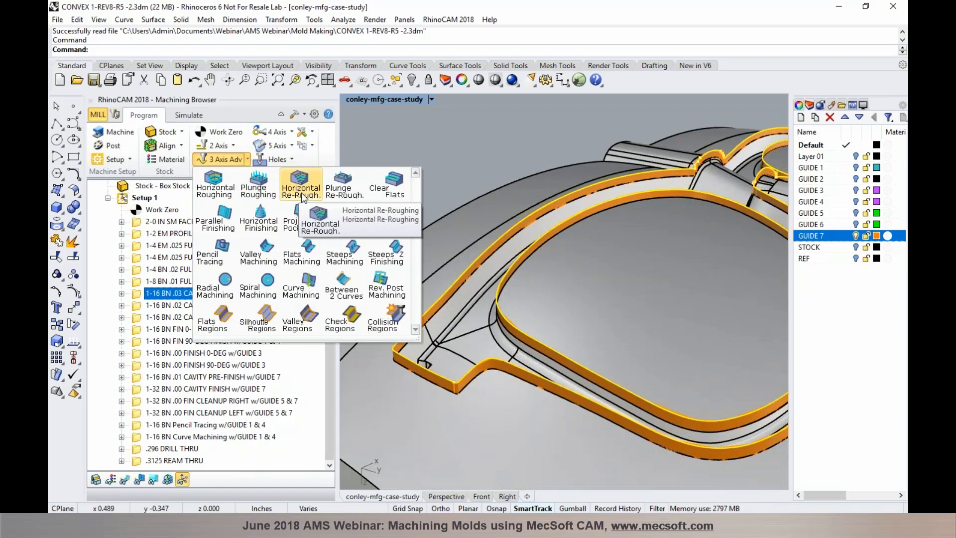
Check the .03 cavity re-rough Cut Parameters (0.001 tolerances, 0.03 stock, 25% stepover) and cancel unchanged
click(141, 294)
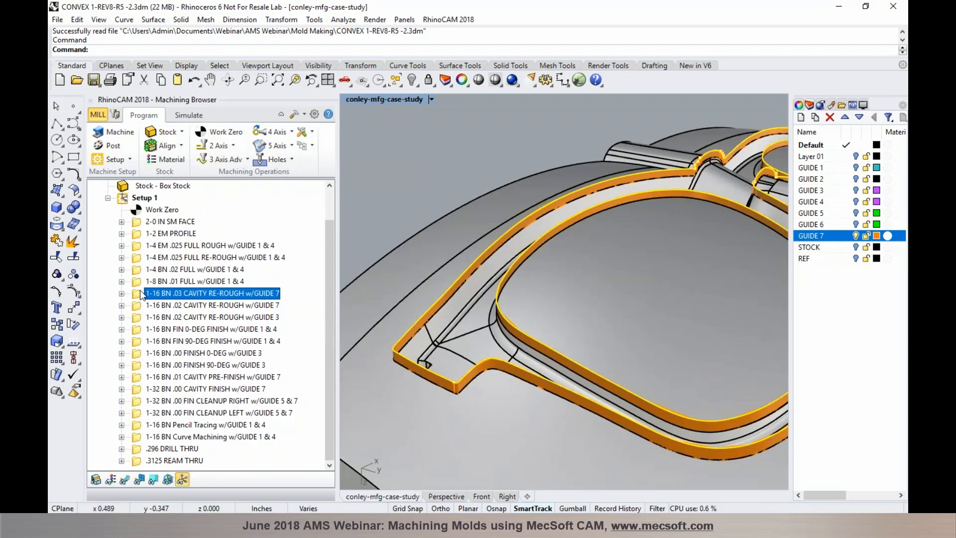
double_click(141, 294)
click(132, 138)
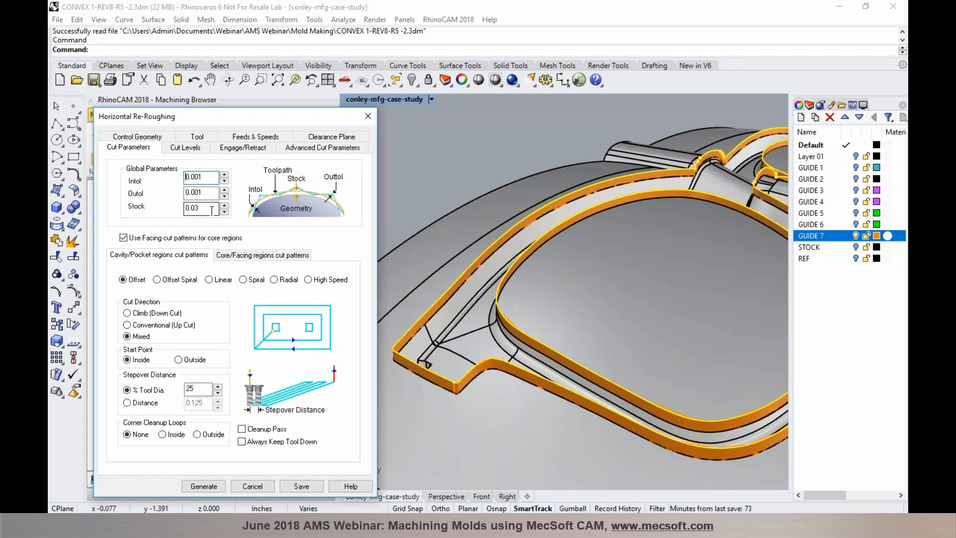
mouse_move(211, 208)
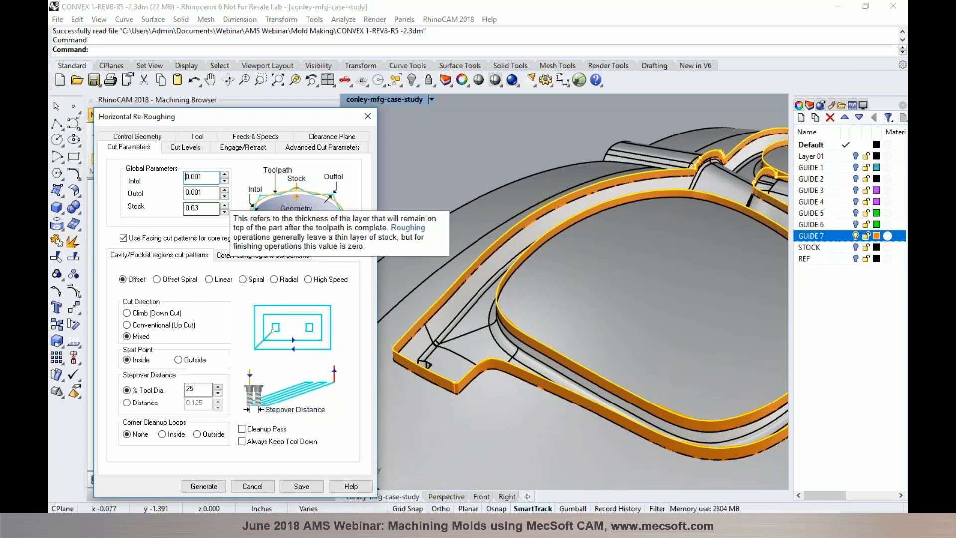
click(265, 488)
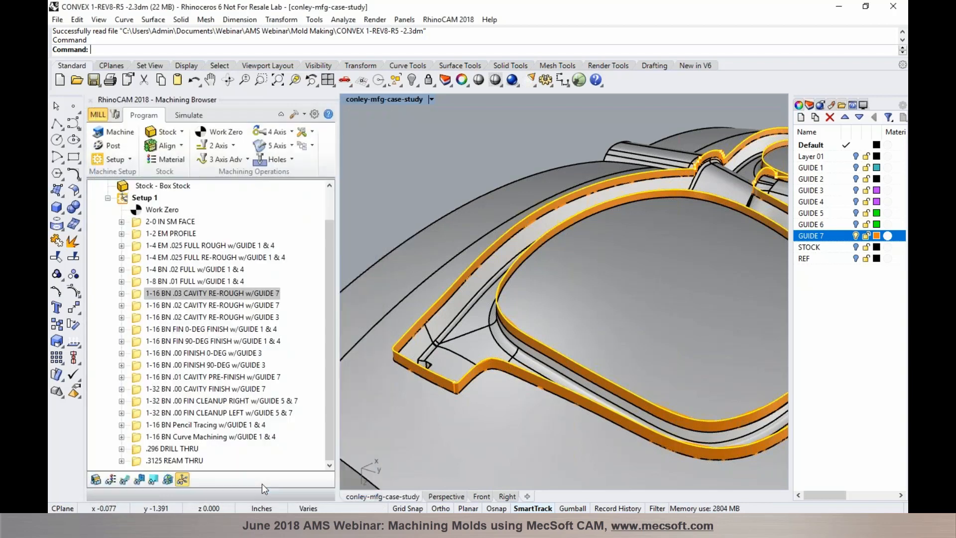
click(189, 115)
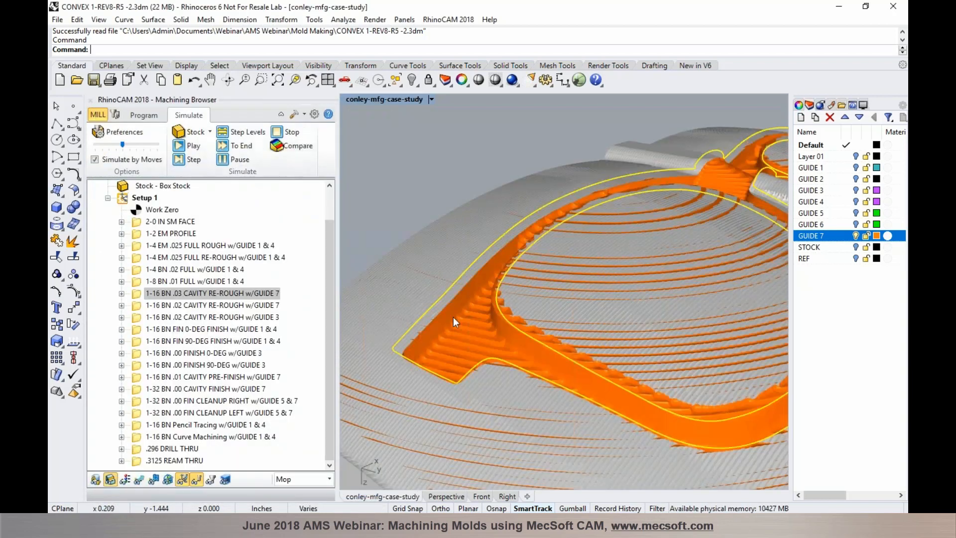
Simulate the .02 cavity re-rough w/GUIDE 7 result, then the .02 w/GUIDE 3 cut across the lens cavity
click(265, 305)
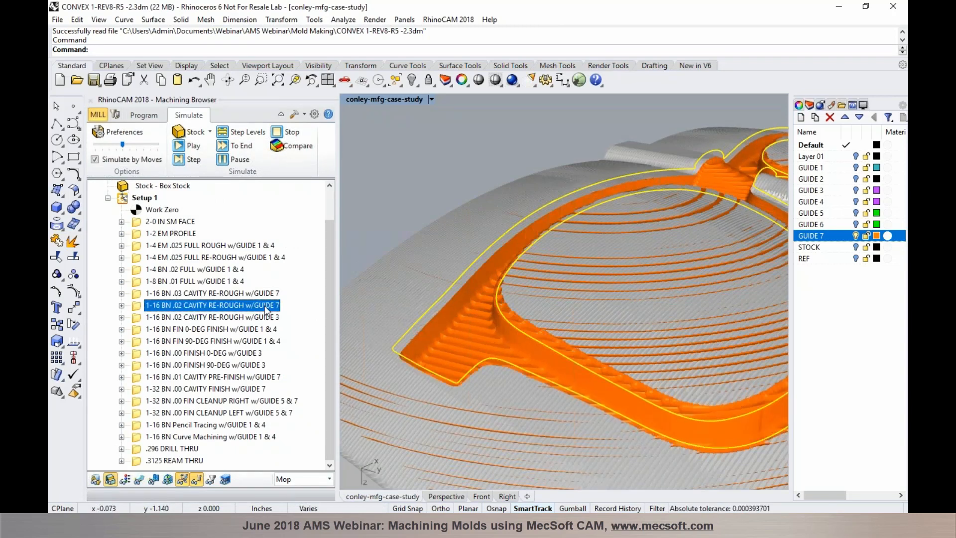
scroll(484, 348, up, 3)
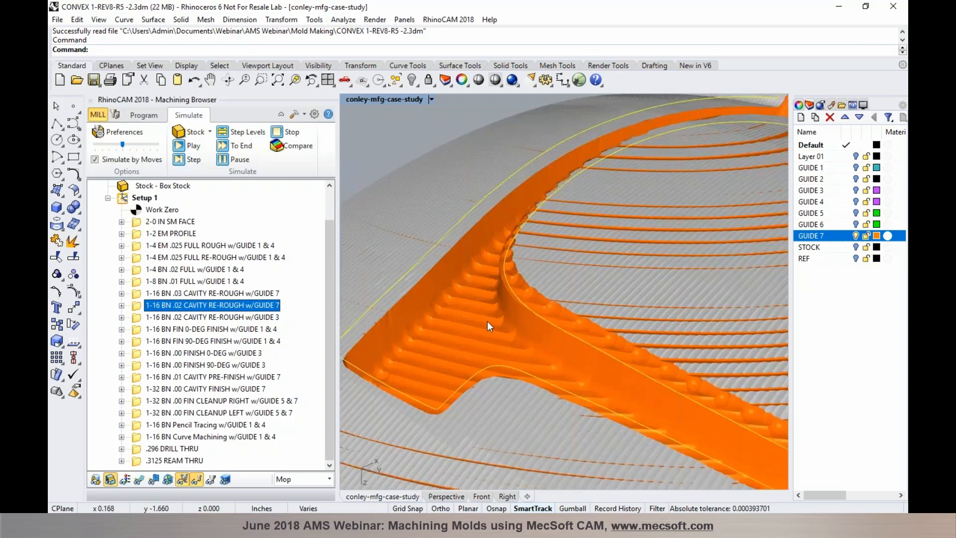
click(197, 317)
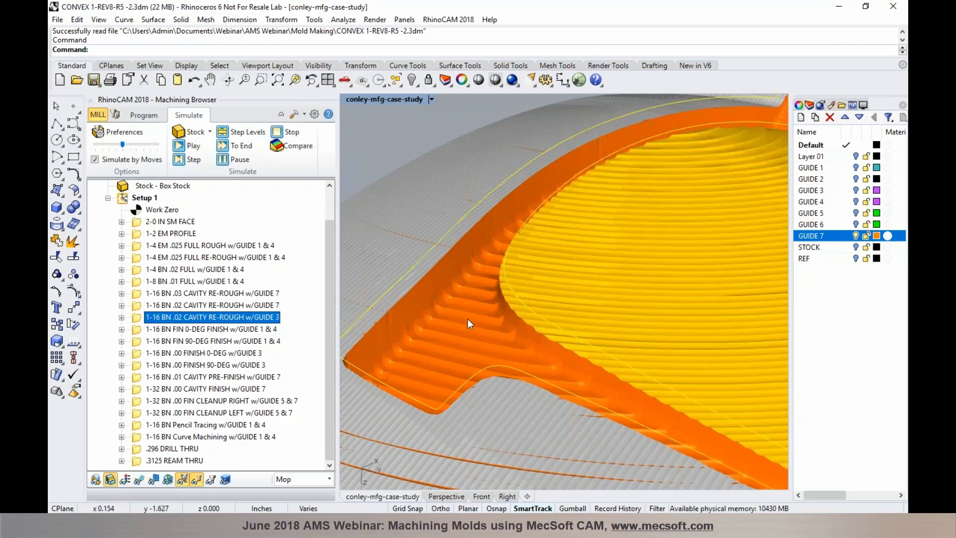
scroll(468, 318, down, 8)
scroll(531, 277, up, 6)
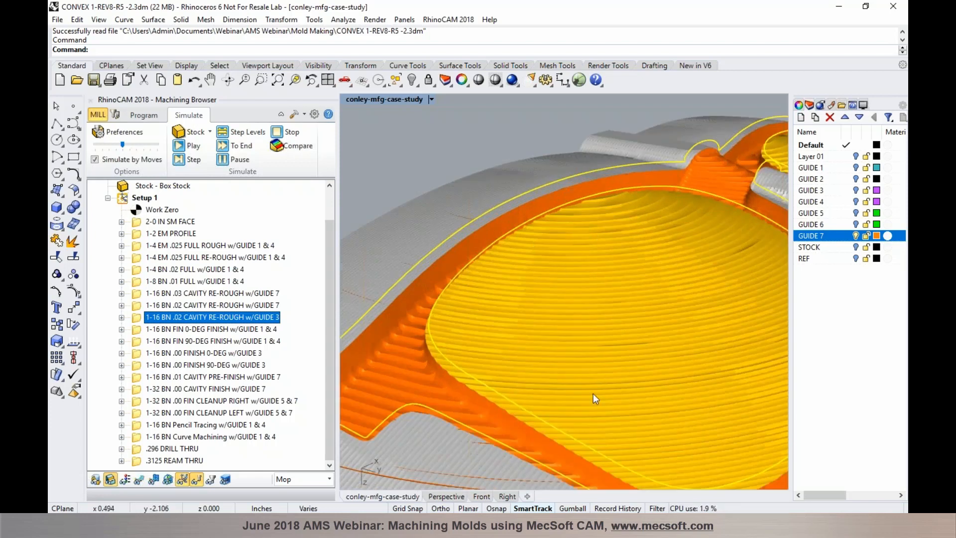
Return to Program, hide GUIDE 7, and show GUIDE 3's magenta surfaces over the lens cavity
click(151, 117)
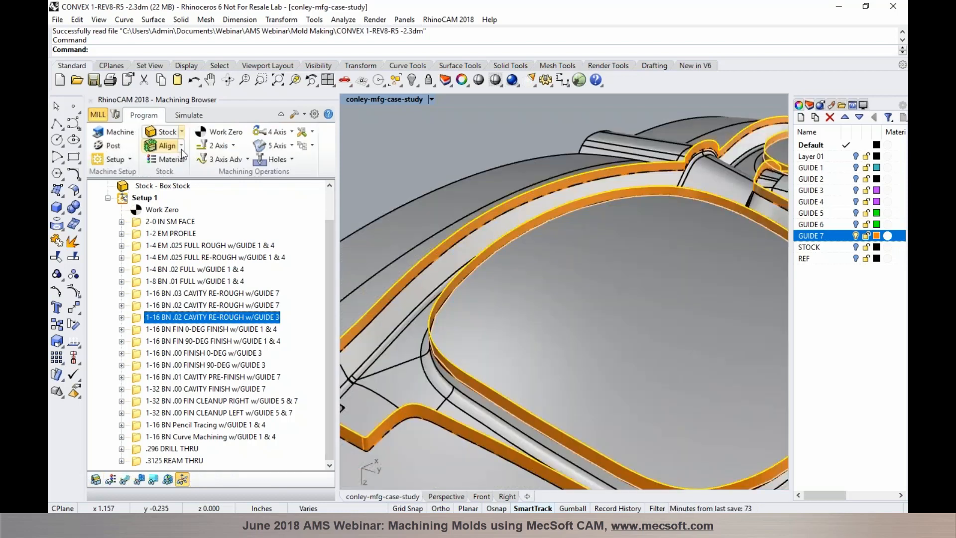
click(855, 236)
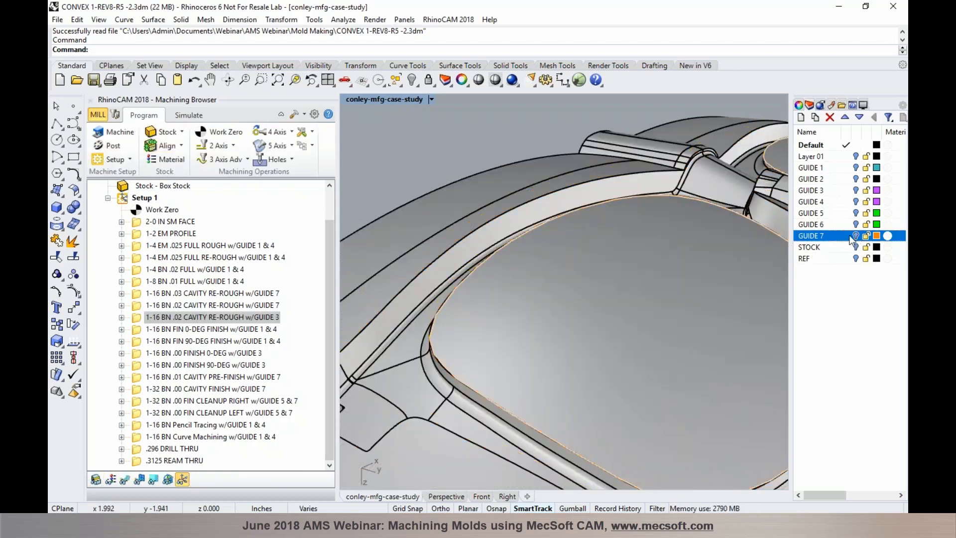
click(855, 192)
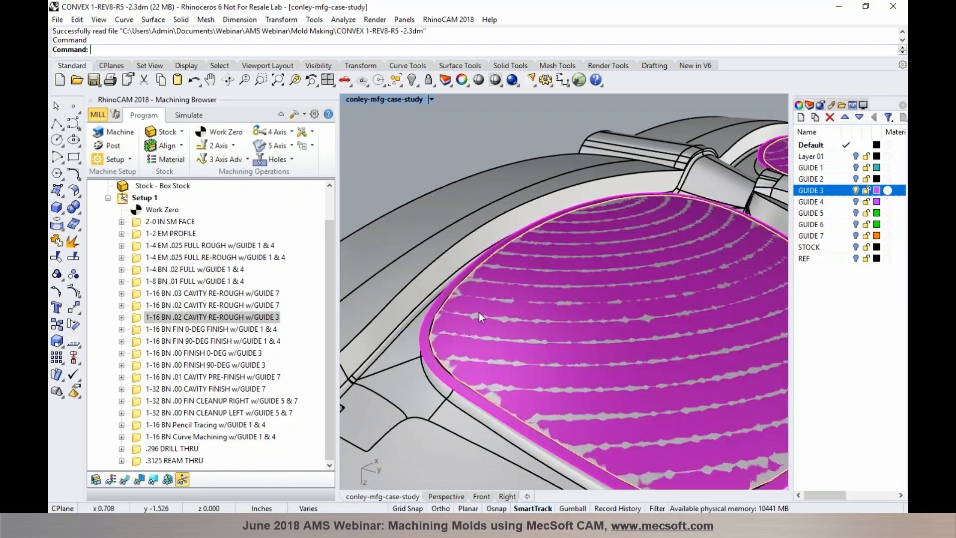
scroll(424, 346, up, 4)
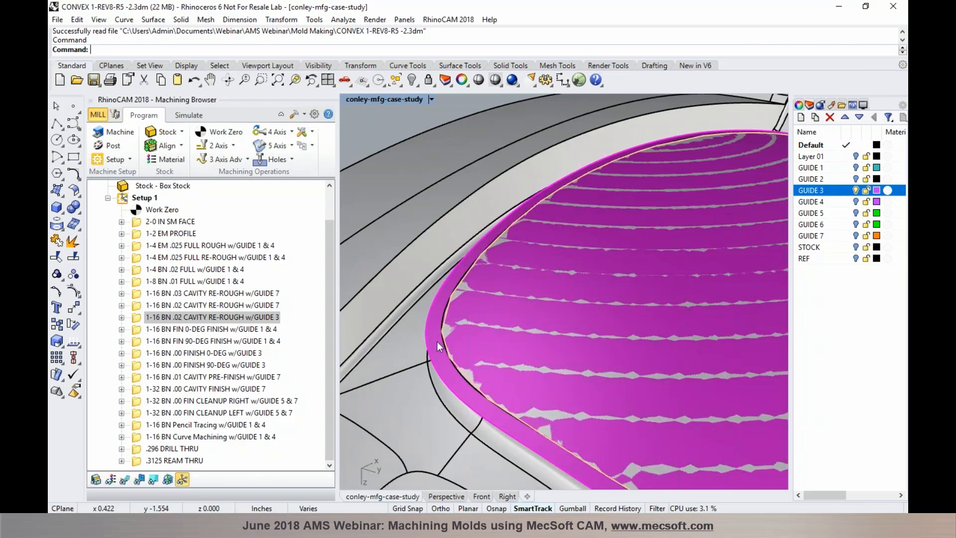
right_drag(434, 347, 449, 318)
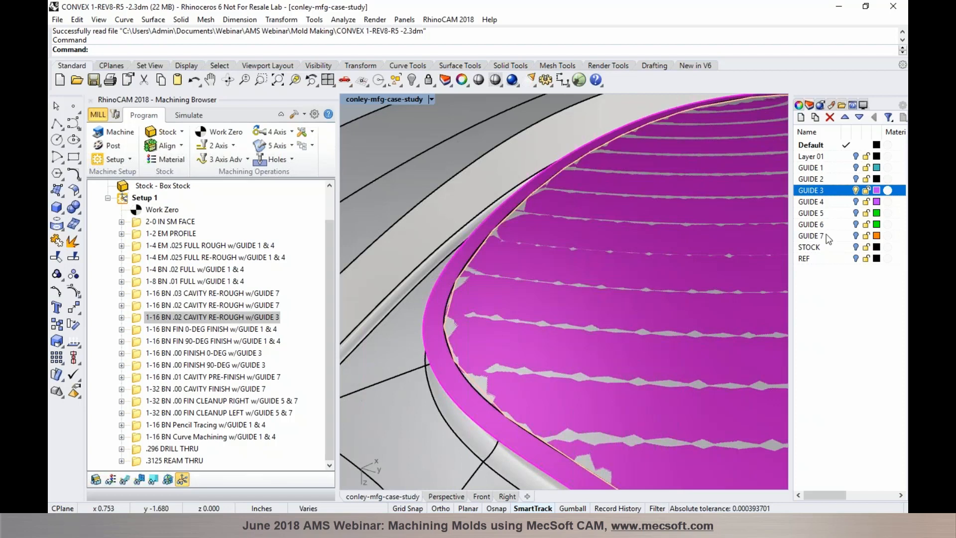
Toggle GUIDE 3 off and on to compare, then open the .02 GUIDE 3 re-rough settings
click(854, 190)
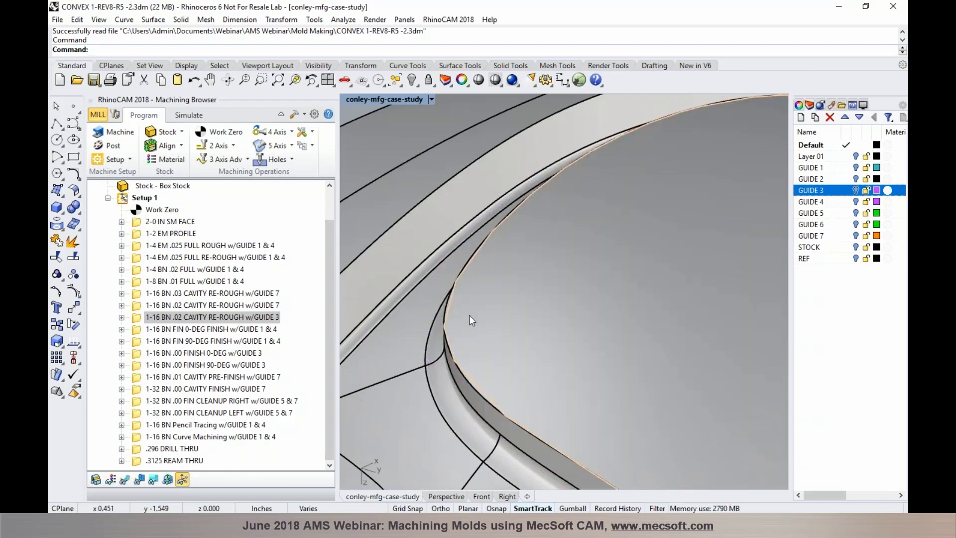
click(854, 190)
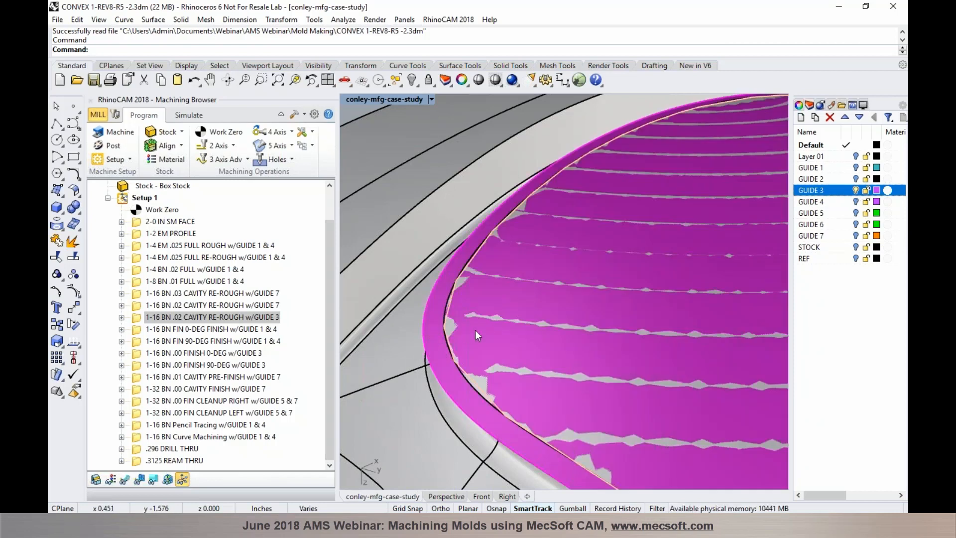
double_click(138, 320)
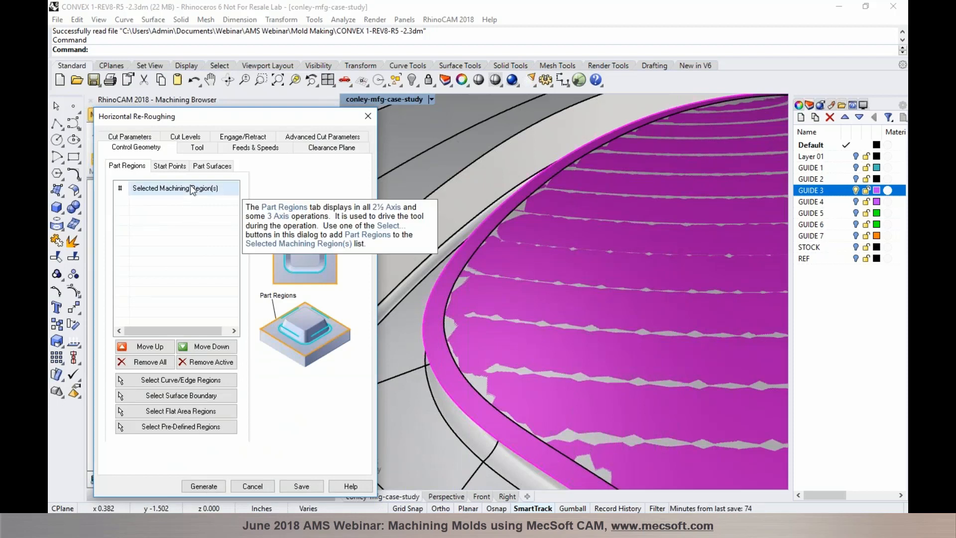
Locate part surfaces Surface 1 and Surface 2 of the .02 GUIDE 3 re-rough on the model
click(210, 166)
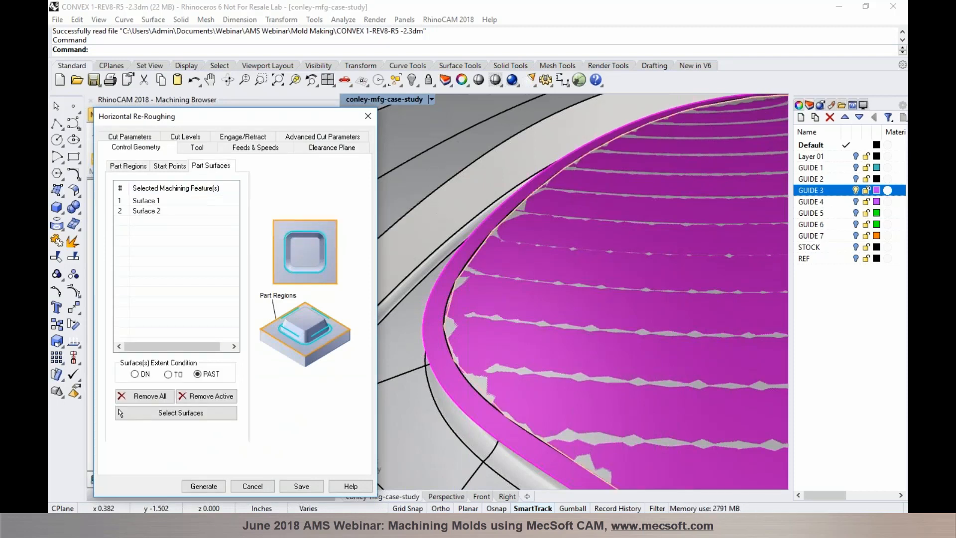
scroll(456, 322, down, 10)
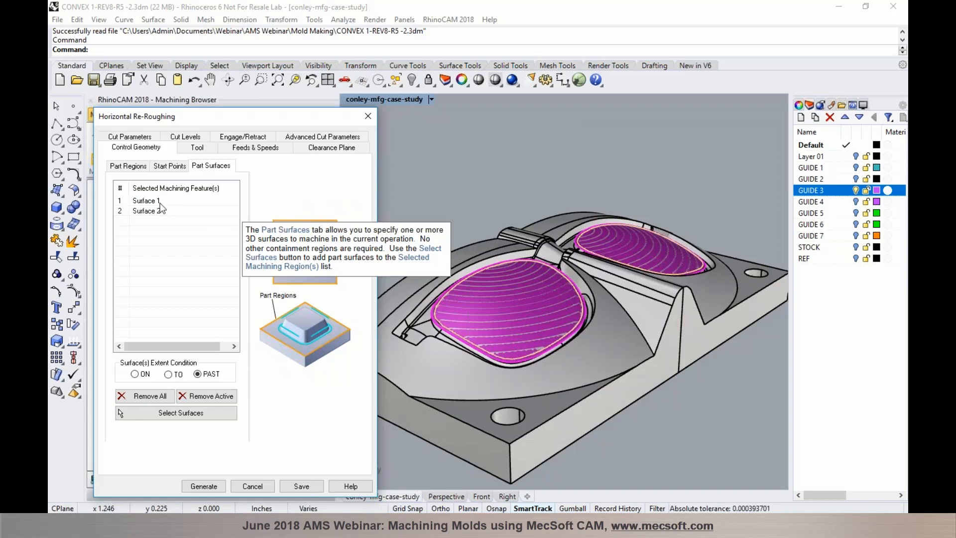
click(160, 204)
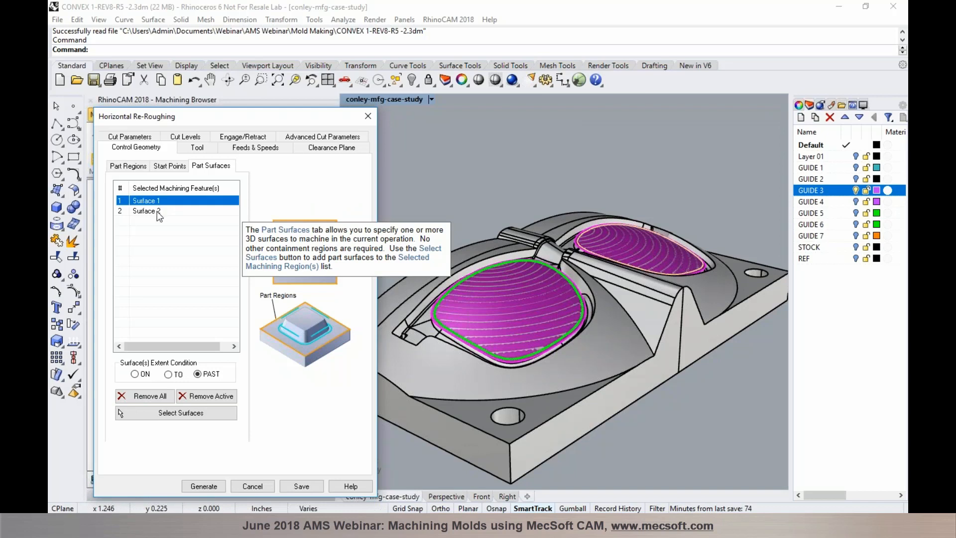
click(158, 213)
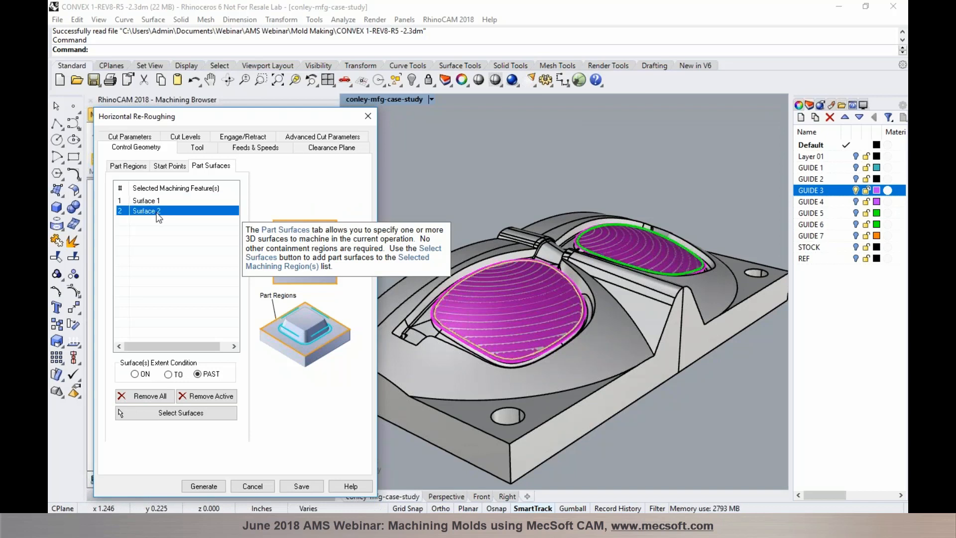
scroll(405, 243, up, 4)
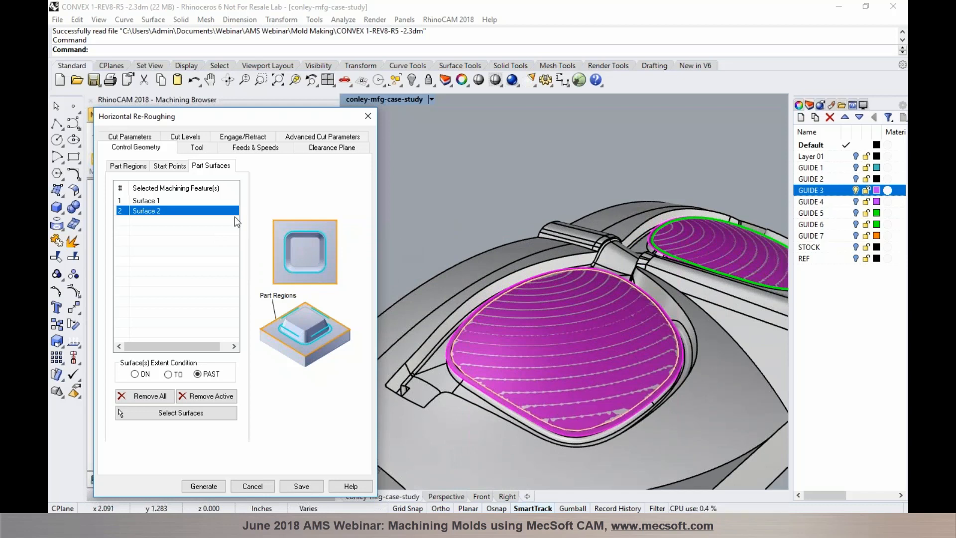
click(137, 200)
click(142, 212)
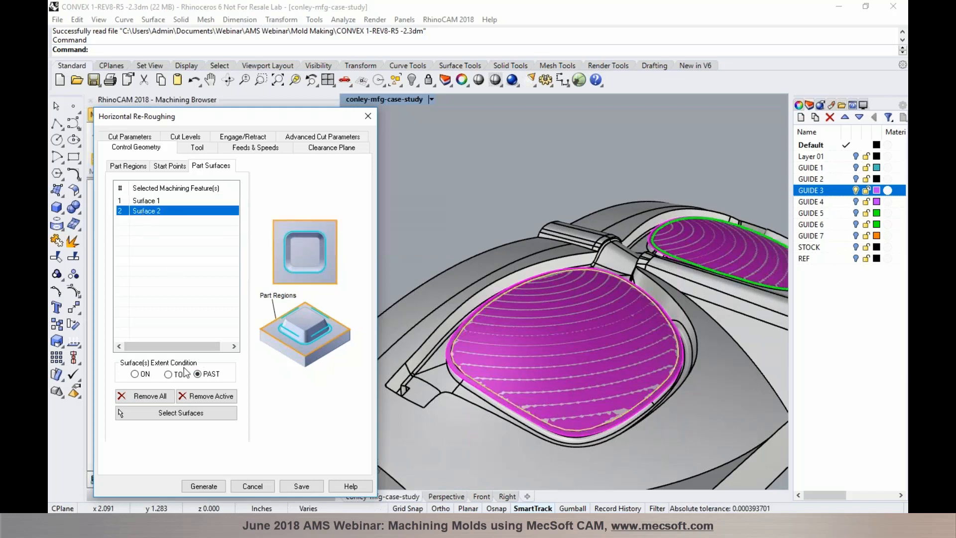
Review the PAST extent condition and cancel the re-roughing settings unchanged
mouse_move(200, 375)
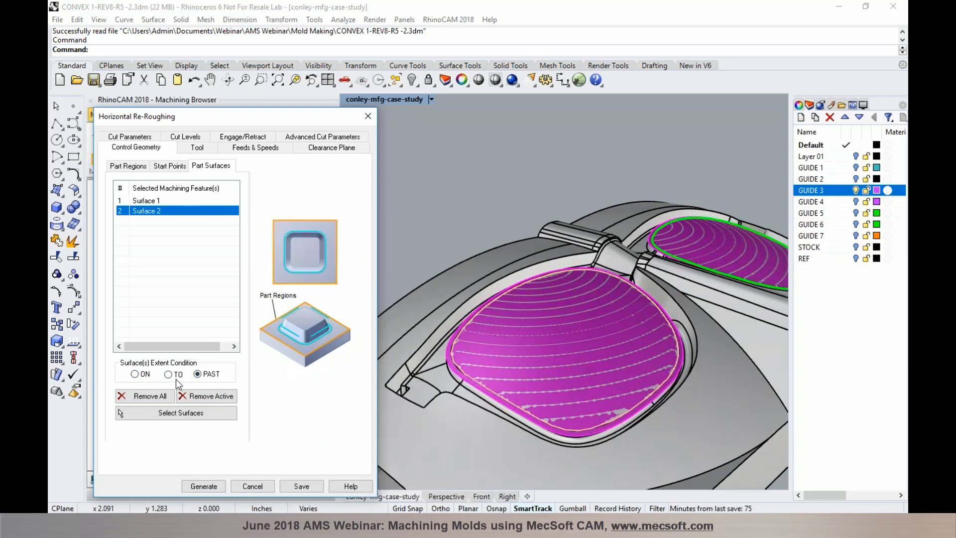
mouse_move(138, 381)
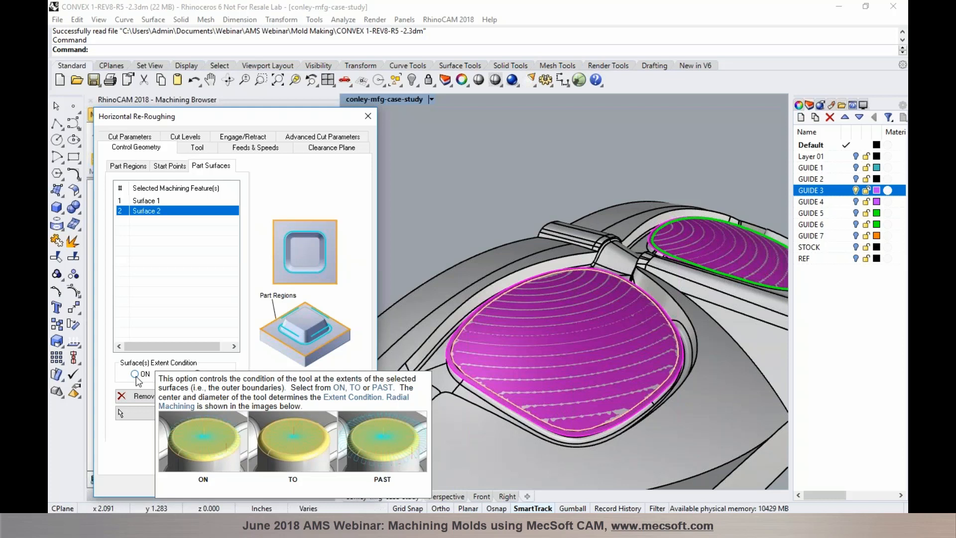
mouse_move(206, 381)
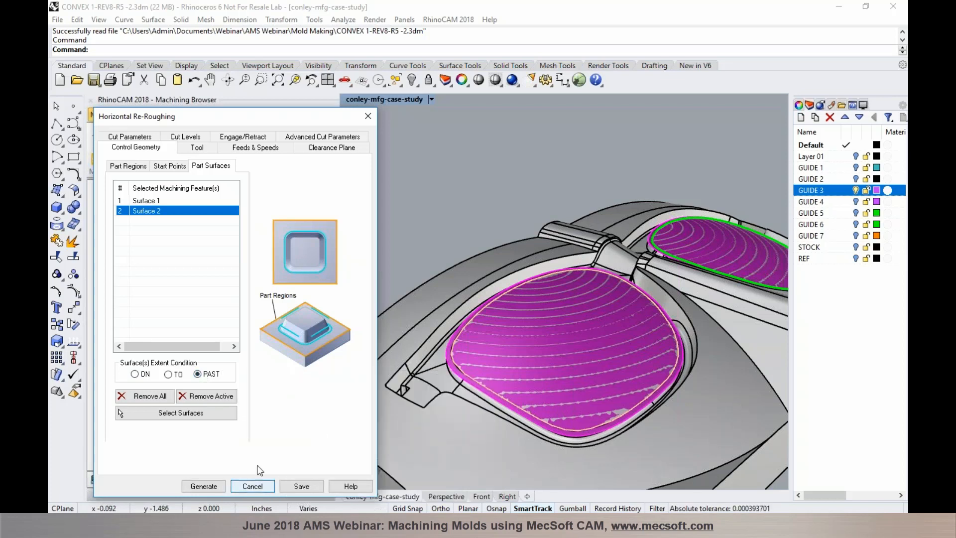
click(251, 485)
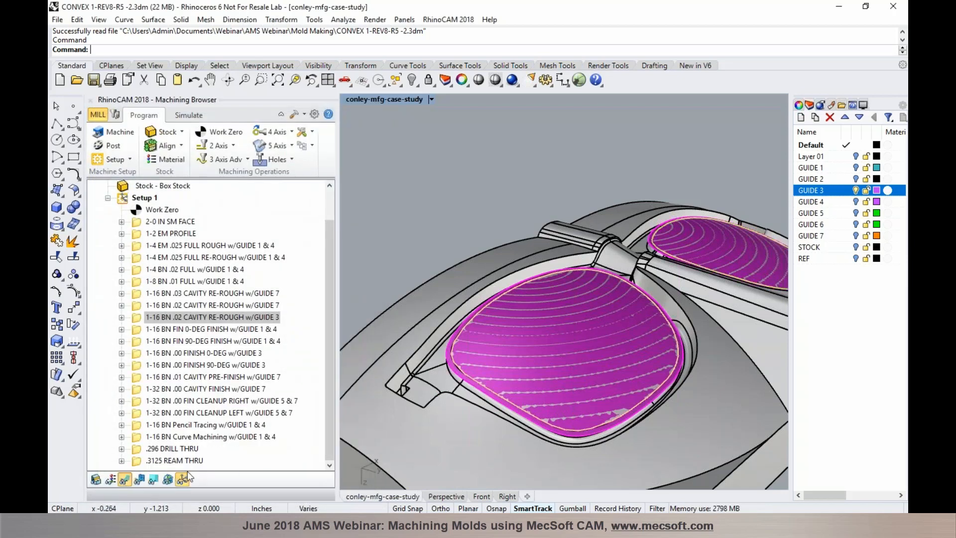
click(183, 478)
scroll(461, 377, up, 5)
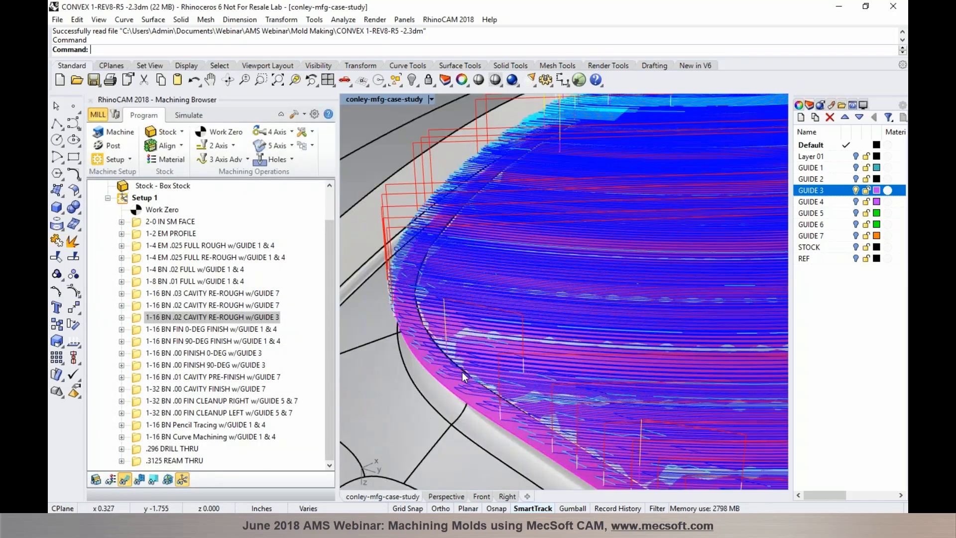
scroll(461, 372, up, 2)
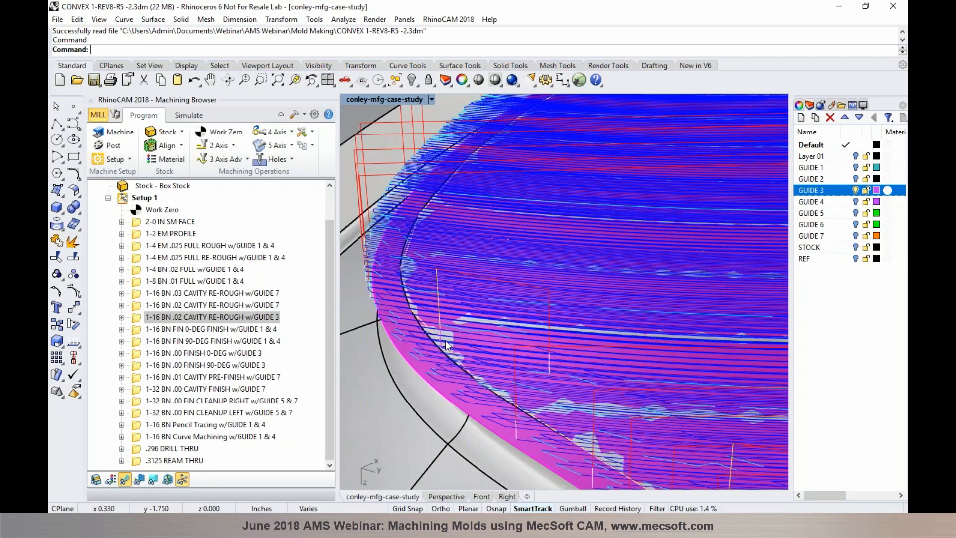
scroll(432, 329, down, 2)
scroll(432, 330, down, 5)
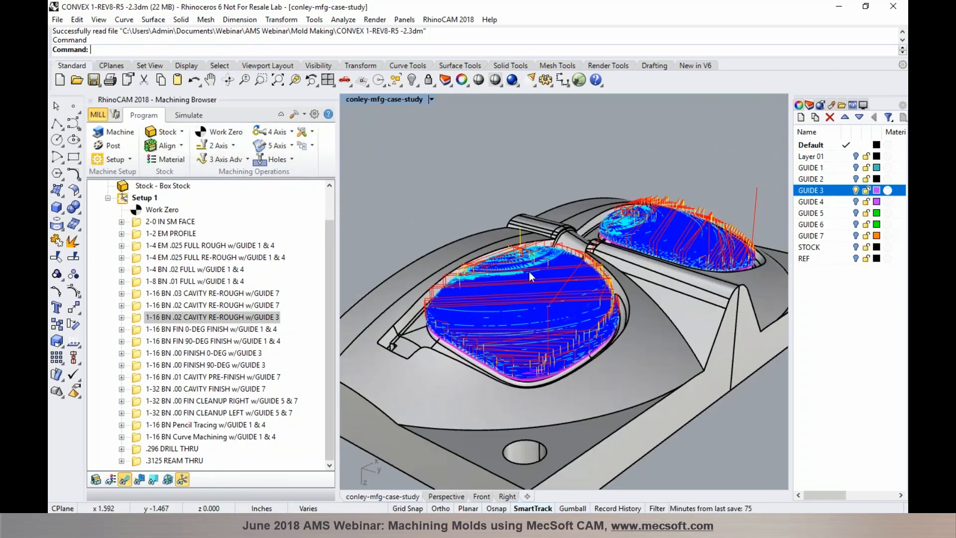
click(195, 116)
click(139, 480)
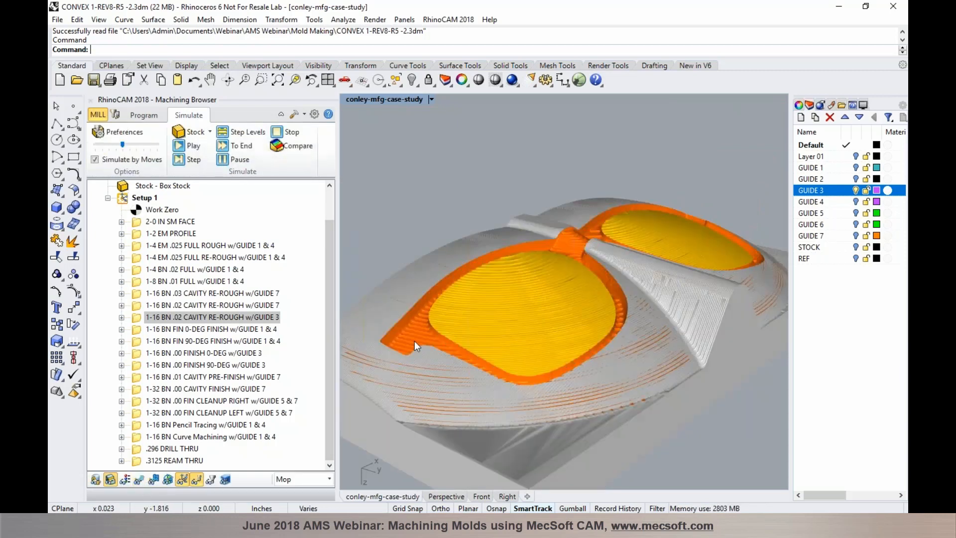
scroll(444, 296, up, 3)
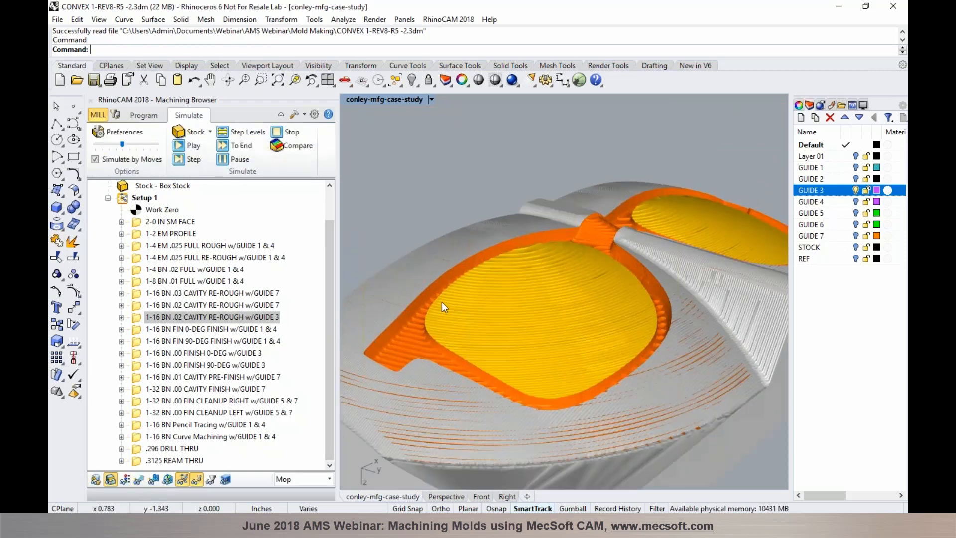
click(262, 330)
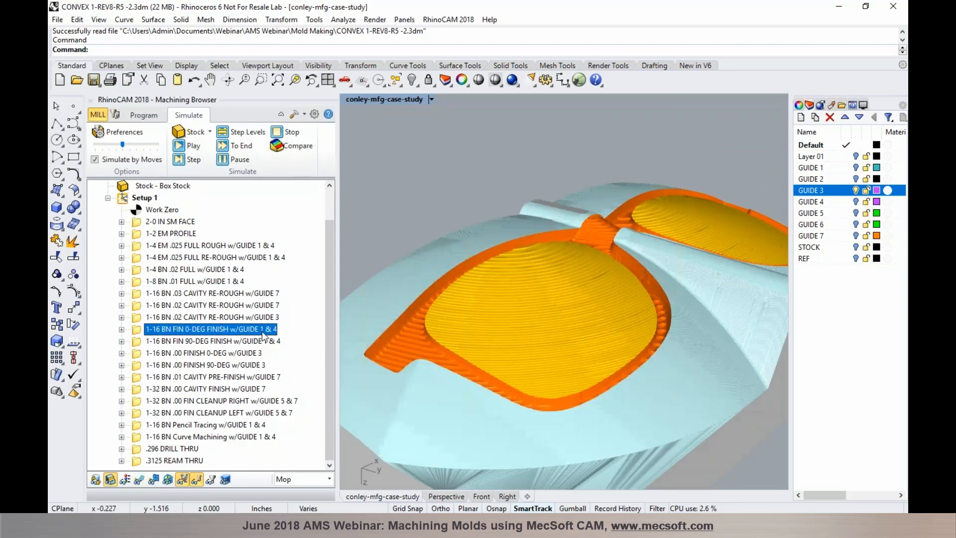
click(256, 320)
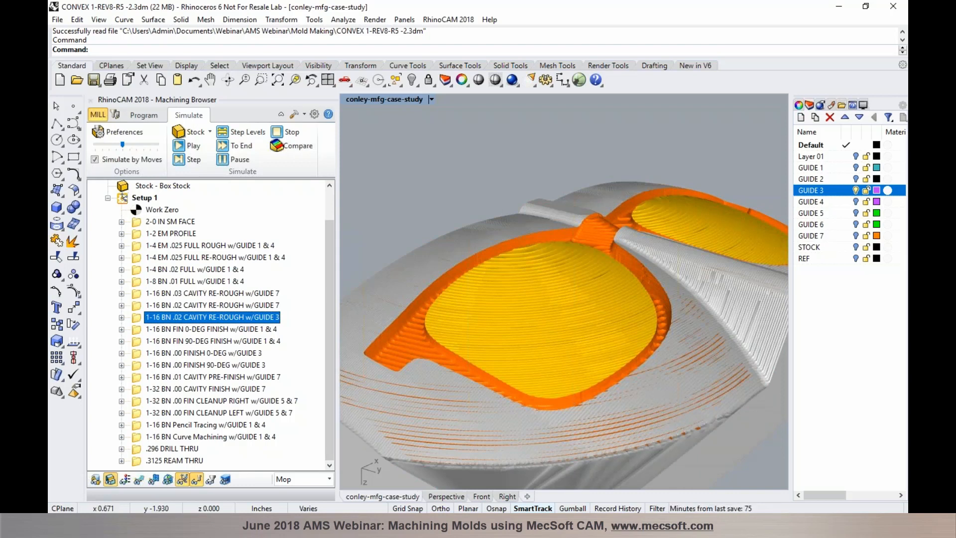
click(134, 115)
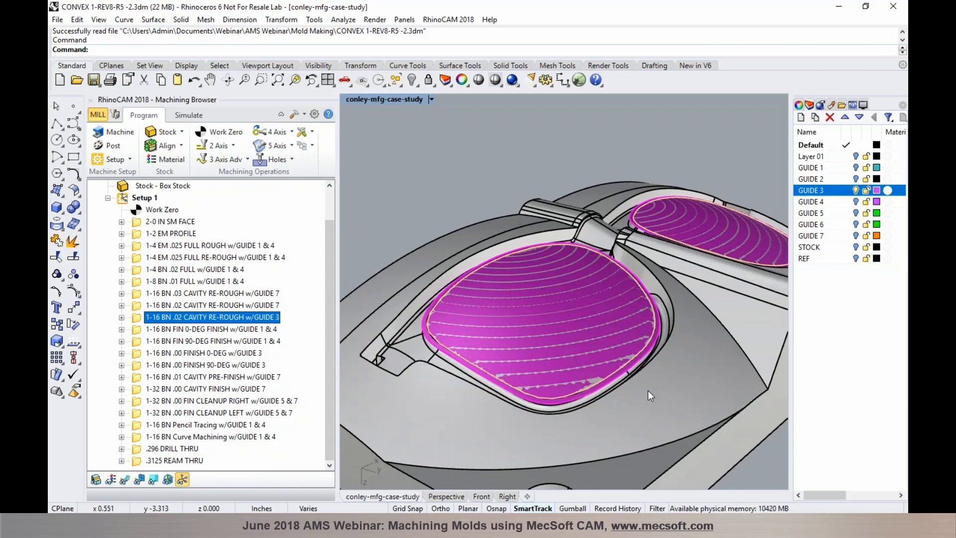
Hide GUIDE 3, show GUIDE 1 and GUIDE 4, and open 1-16 BN FIN 0-DEG FINISH's part surfaces
click(855, 190)
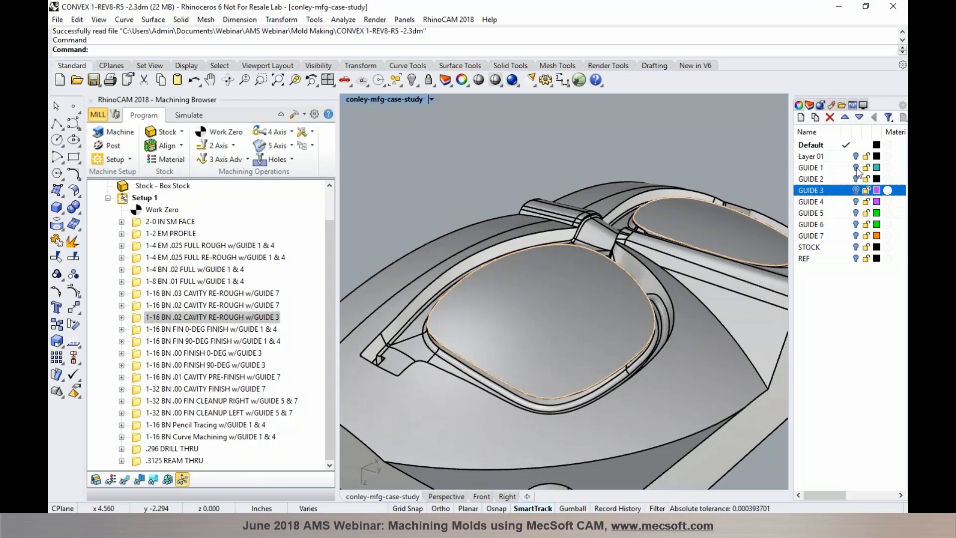
click(855, 167)
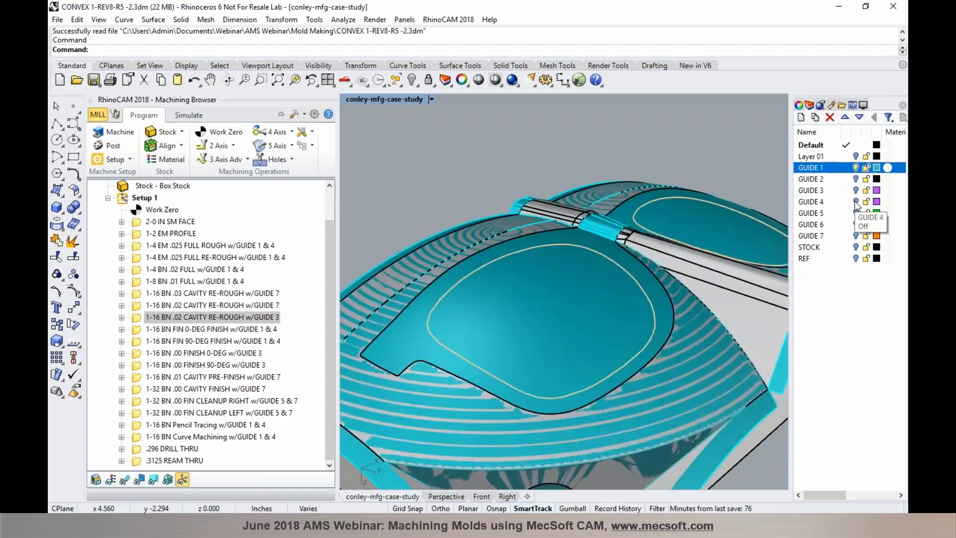
click(856, 202)
scroll(536, 348, down, 3)
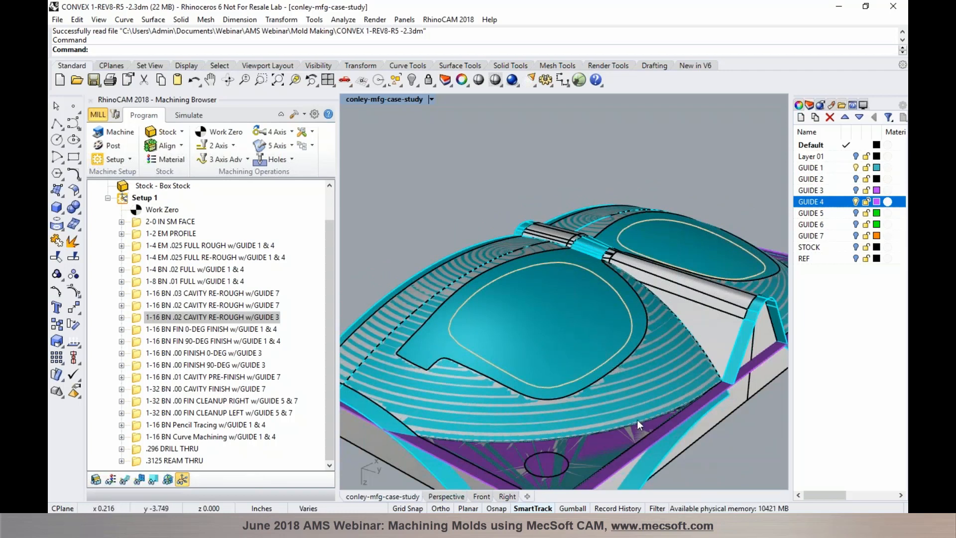
click(193, 330)
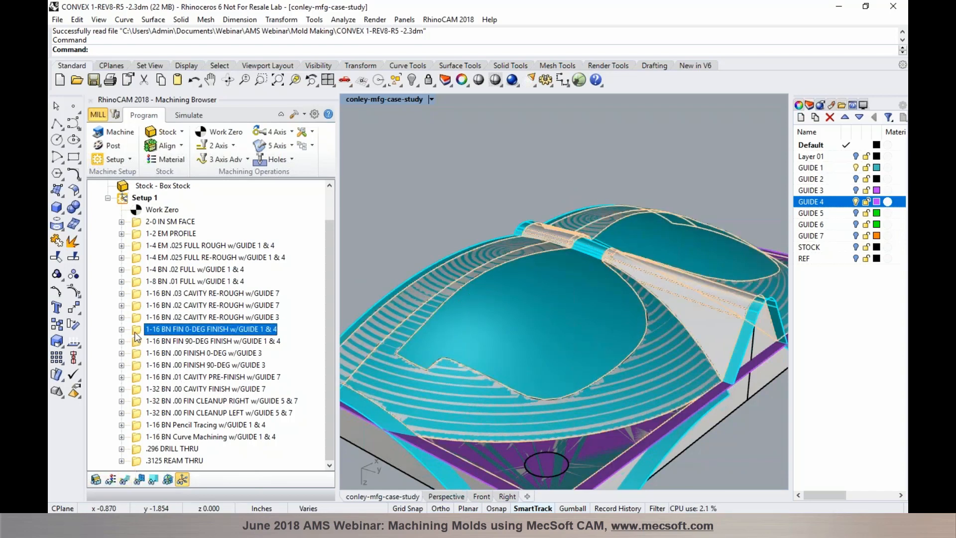
click(164, 167)
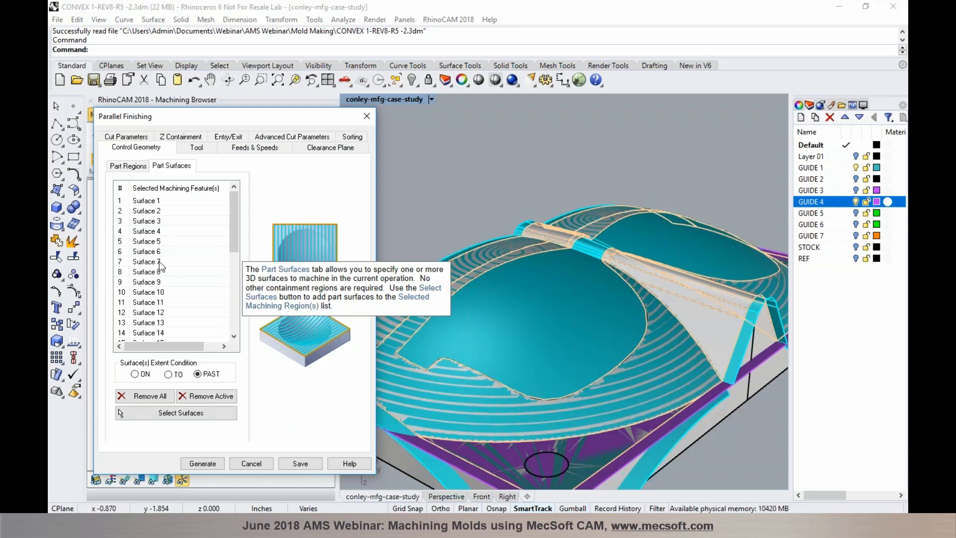
Close Parallel Finishing without changes and show the 1-16 BN FIN 0-DEG FINISH toolpath over the mold
mouse_move(200, 379)
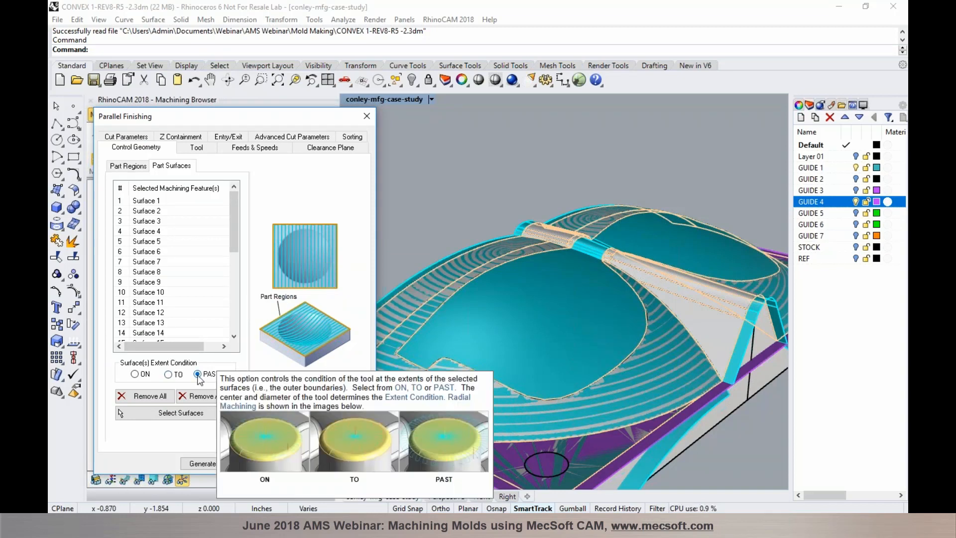
click(251, 464)
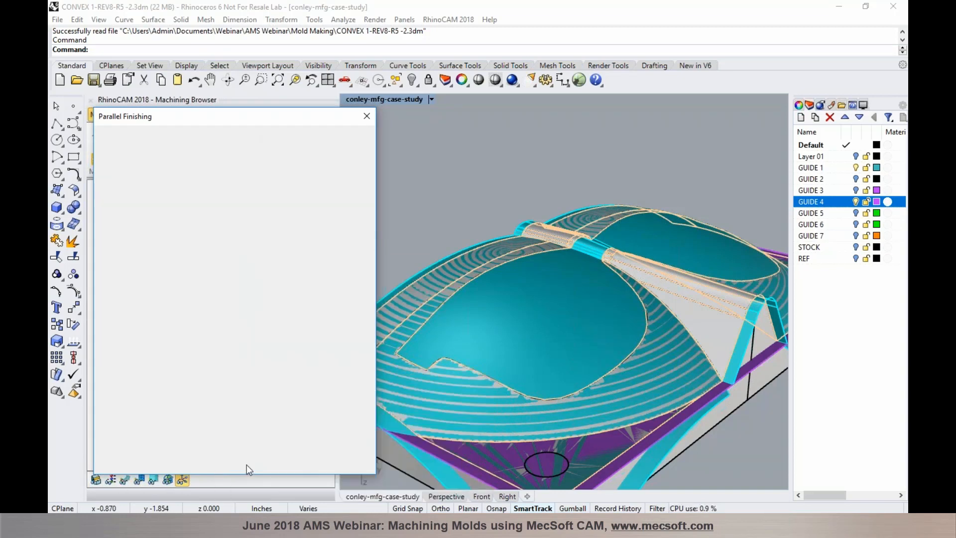
click(125, 479)
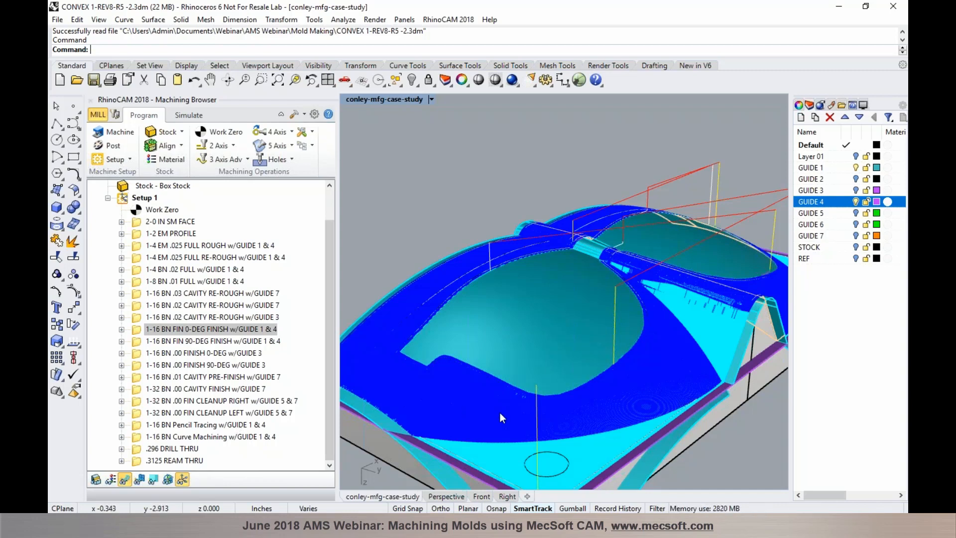
Inspect the 0-DEG finish toolpath at the cavity edge, hide it, and show the simulated stock
scroll(499, 412, up, 2)
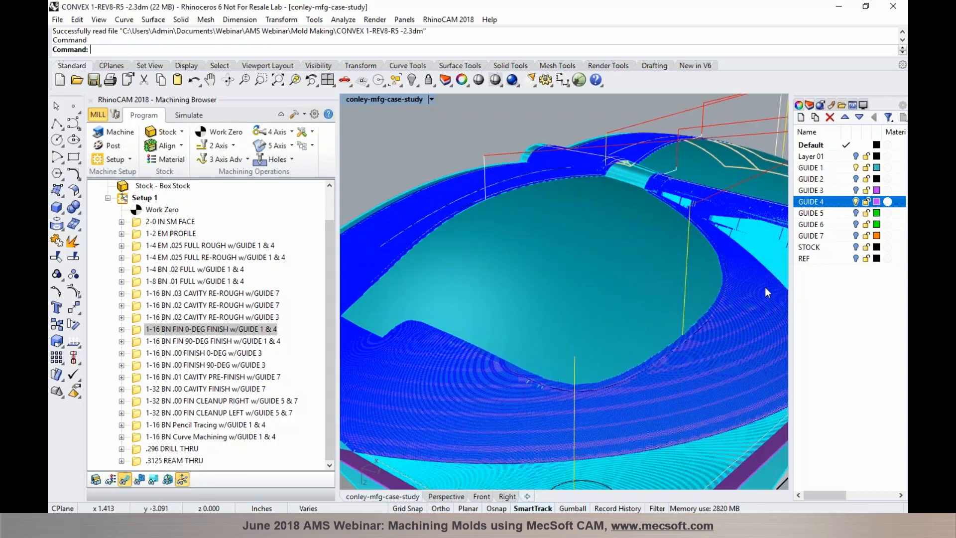
scroll(764, 287, up, 2)
scroll(622, 262, down, 2)
scroll(694, 220, up, 2)
scroll(679, 238, up, 3)
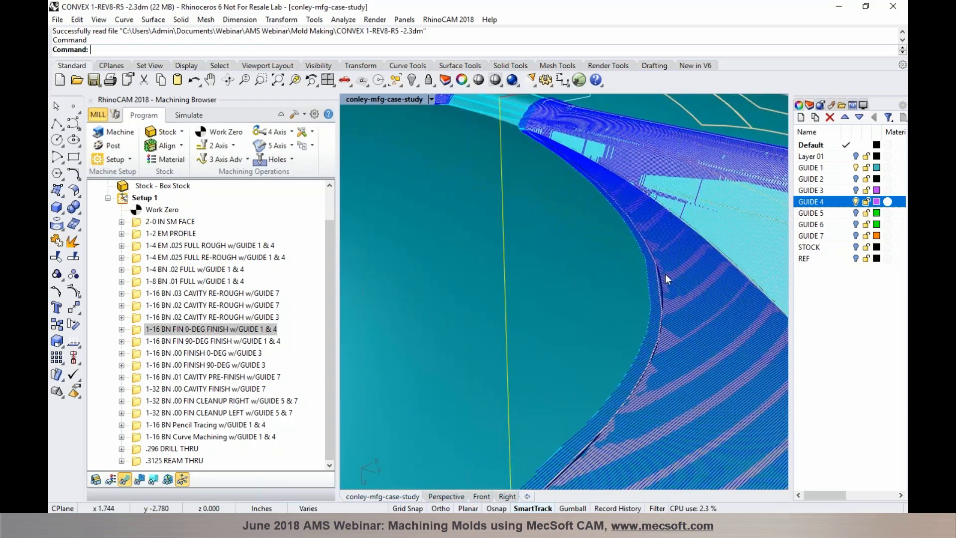
scroll(663, 276, up, 3)
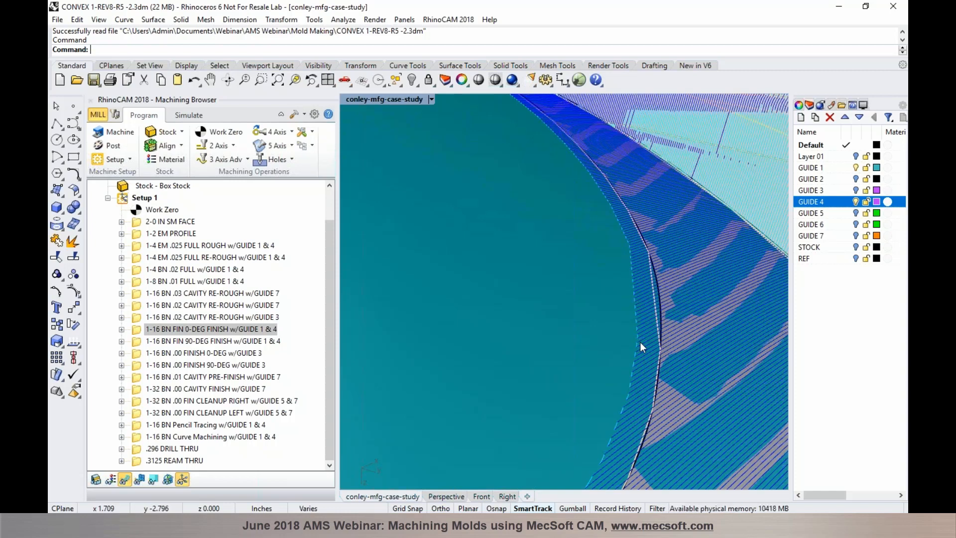
scroll(653, 327, down, 5)
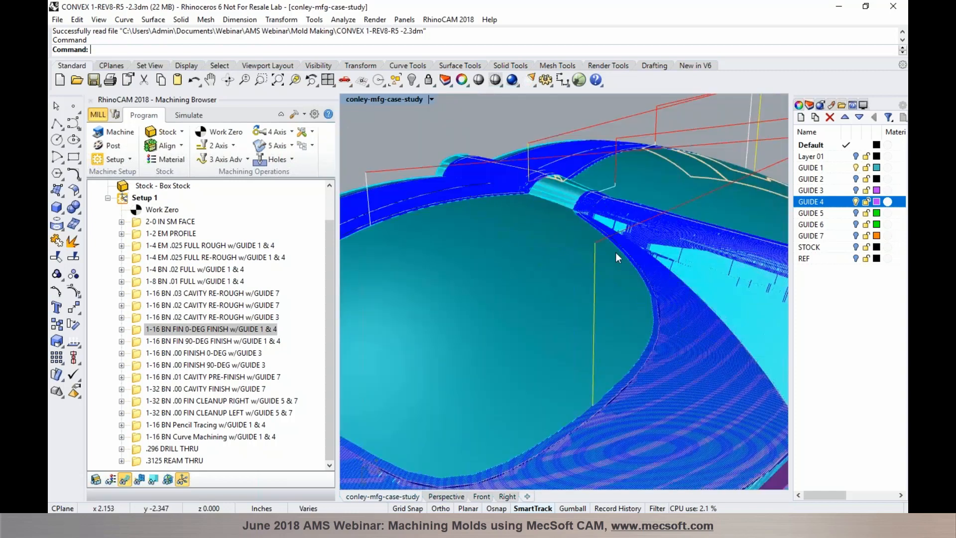
scroll(604, 196, down, 2)
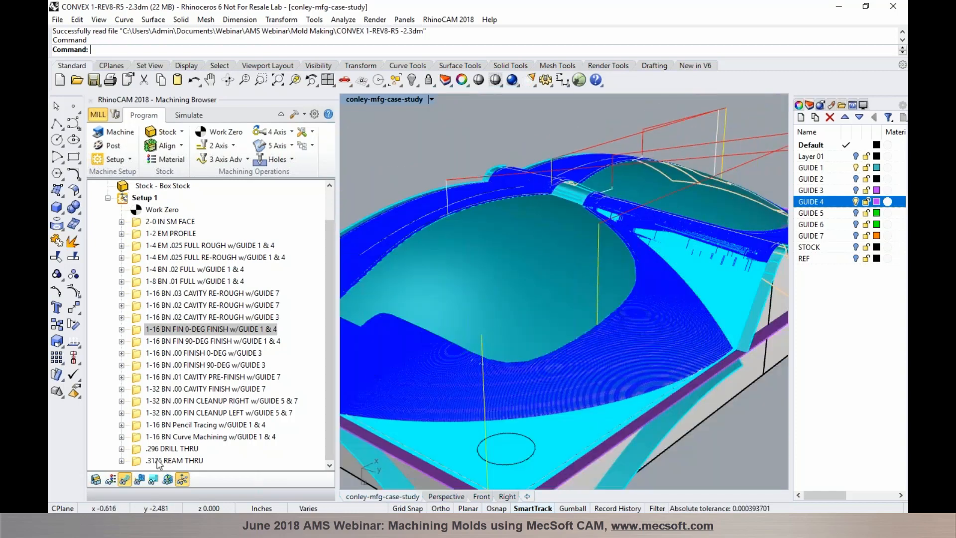
click(127, 479)
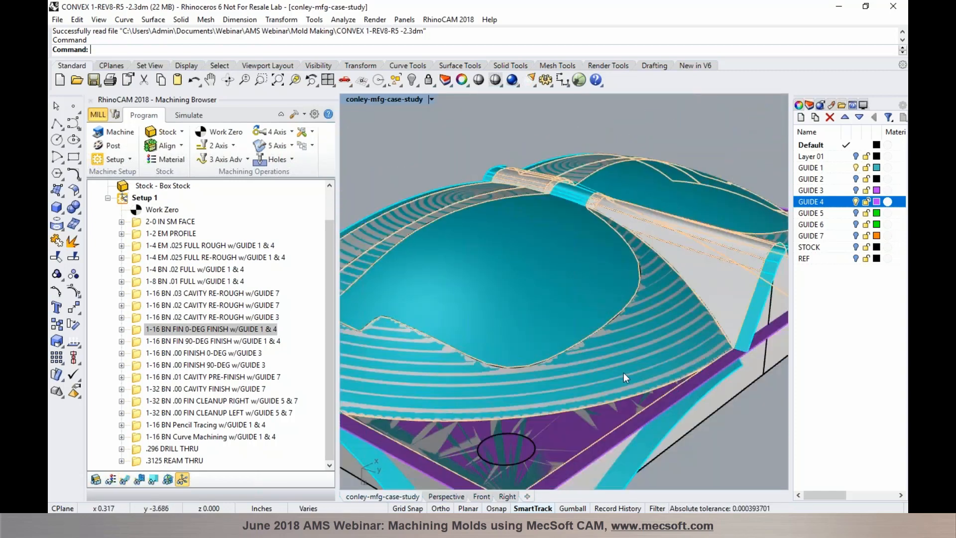
click(194, 115)
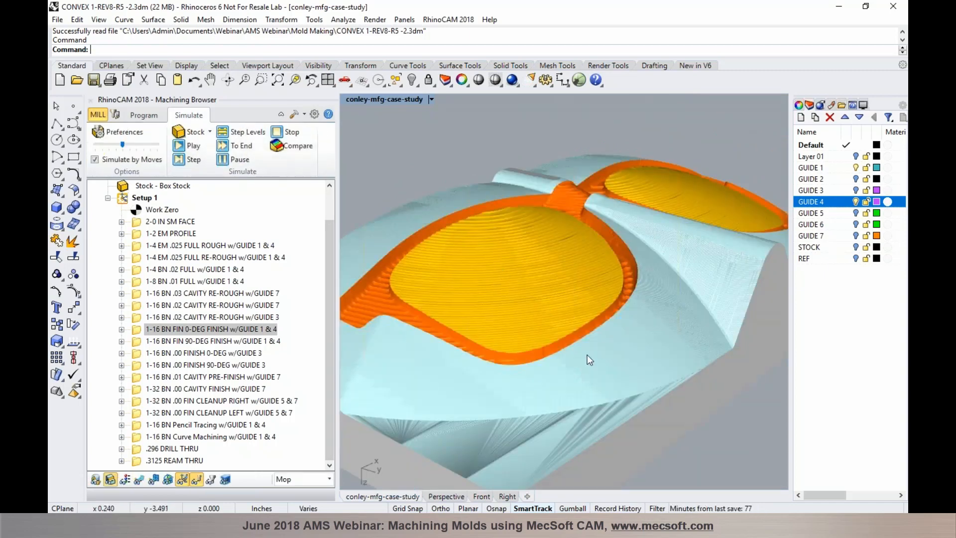
Simulate the 1-16 BN FIN 90-DEG FINISH w/GUIDE 1 & 4 pass on the stock
scroll(643, 243, up, 4)
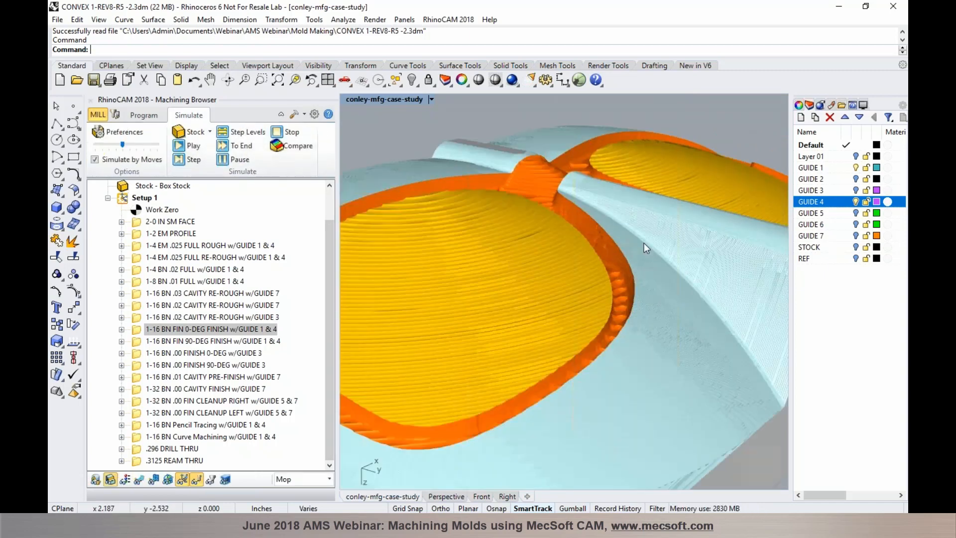
scroll(643, 243, up, 2)
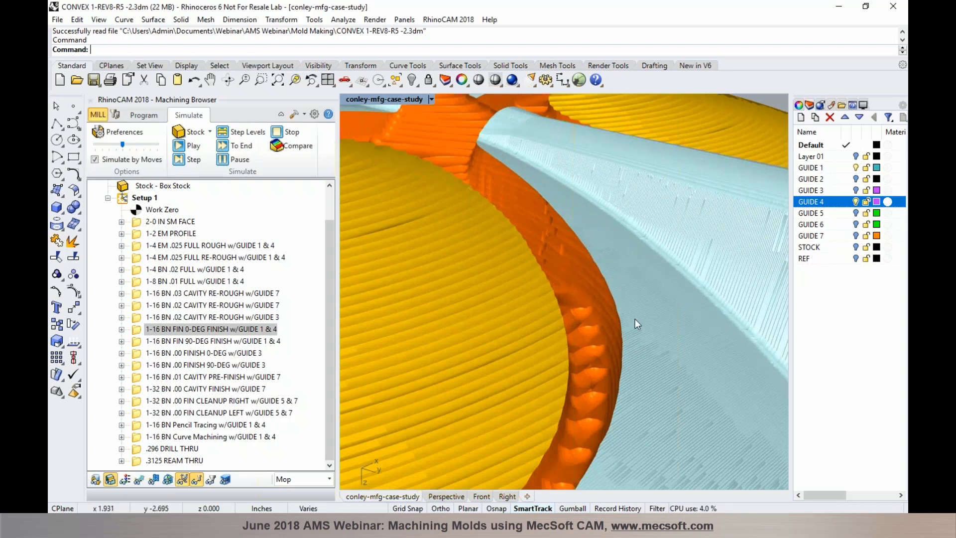
scroll(653, 266, down, 5)
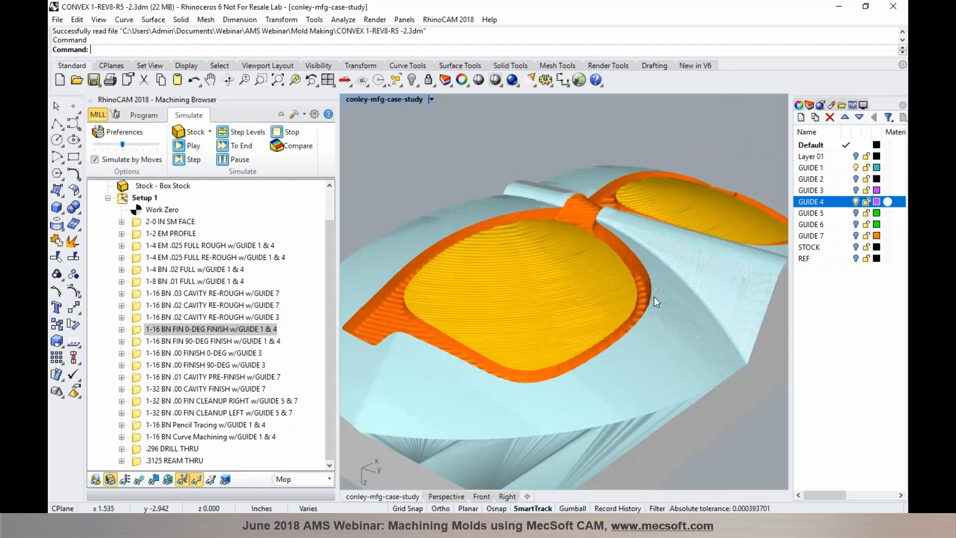
click(265, 343)
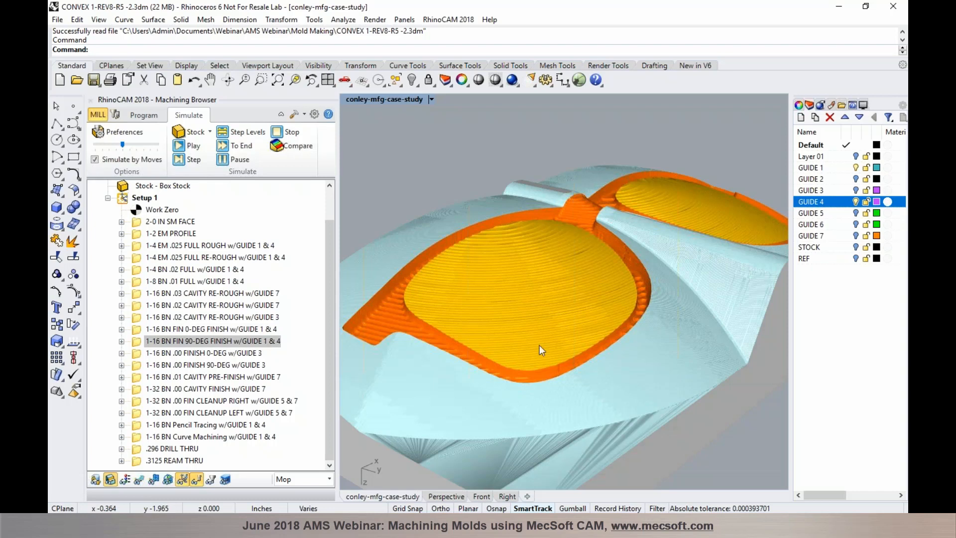
Draw the 90-degree finish toolpath in blue over the stock, then return to Program mode
scroll(539, 345, down, 2)
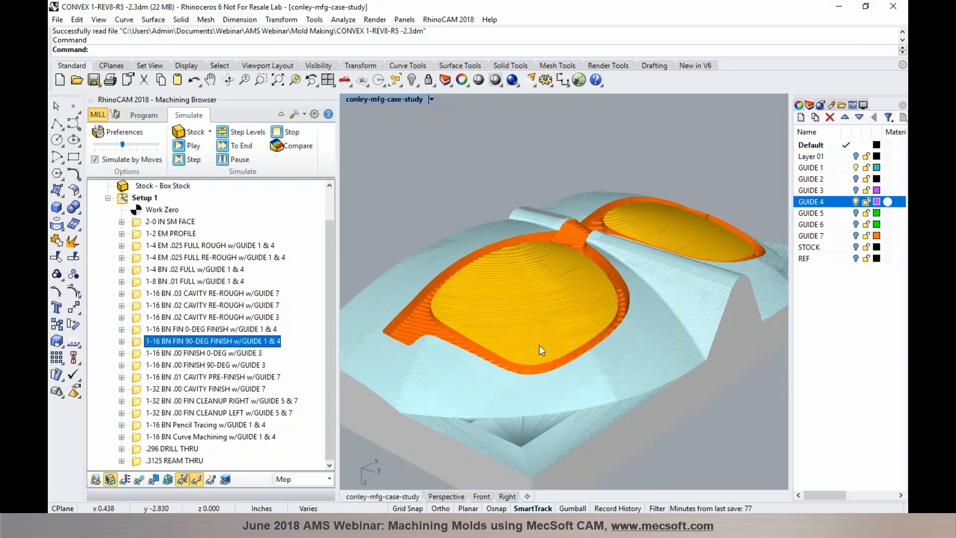
click(148, 477)
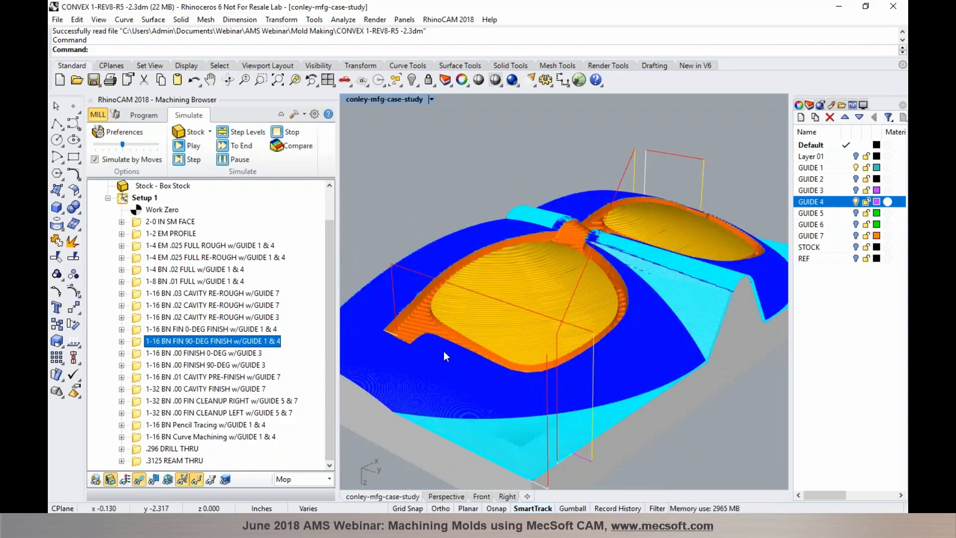
scroll(444, 347, up, 1)
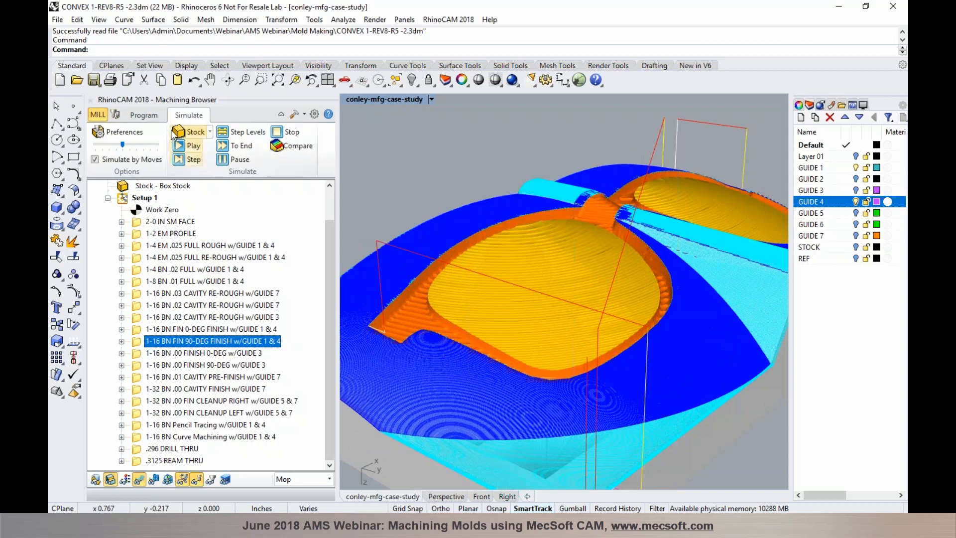
click(150, 118)
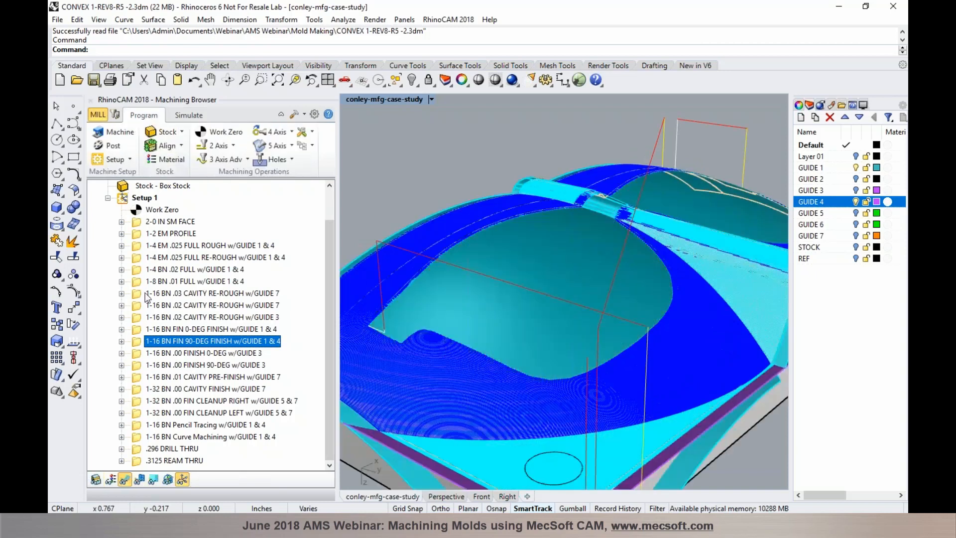
double_click(139, 342)
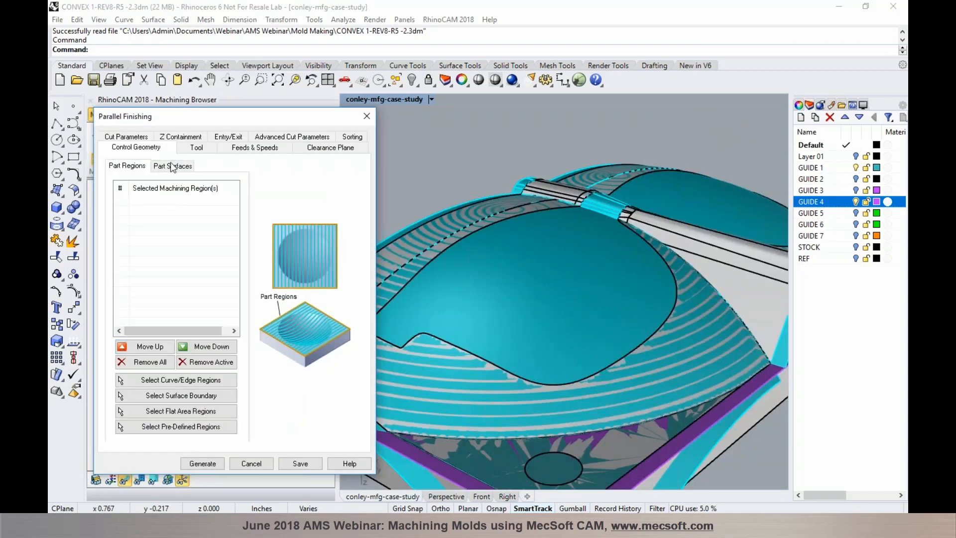
click(172, 167)
click(140, 140)
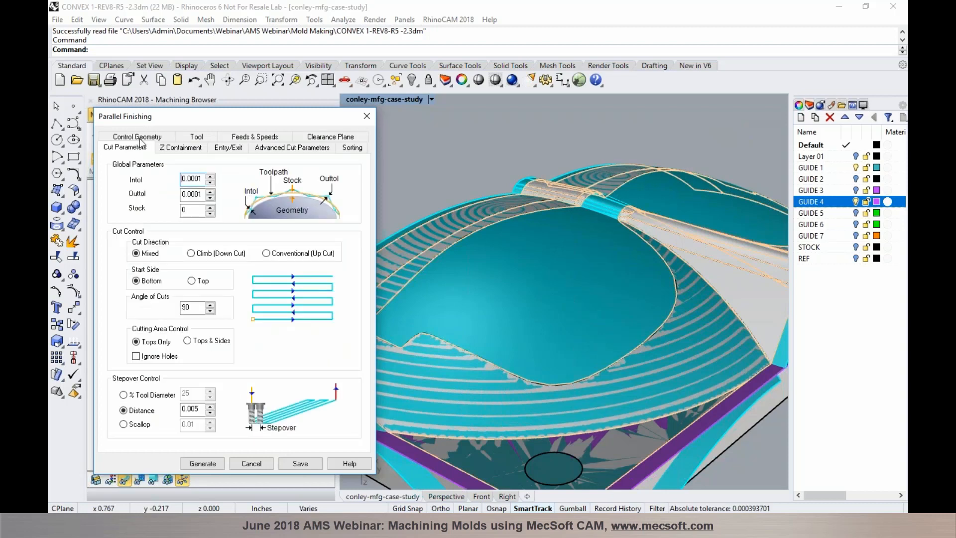
mouse_move(191, 308)
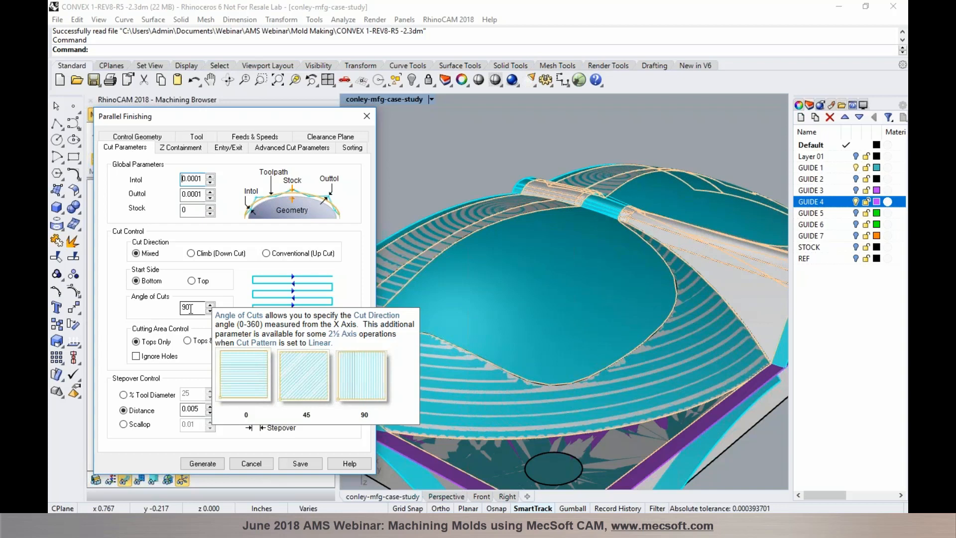
click(251, 463)
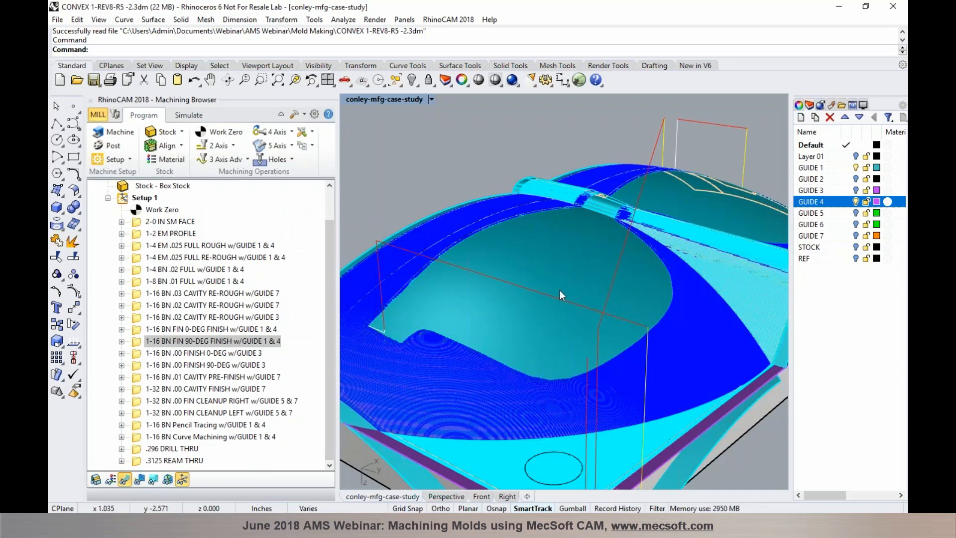
click(126, 478)
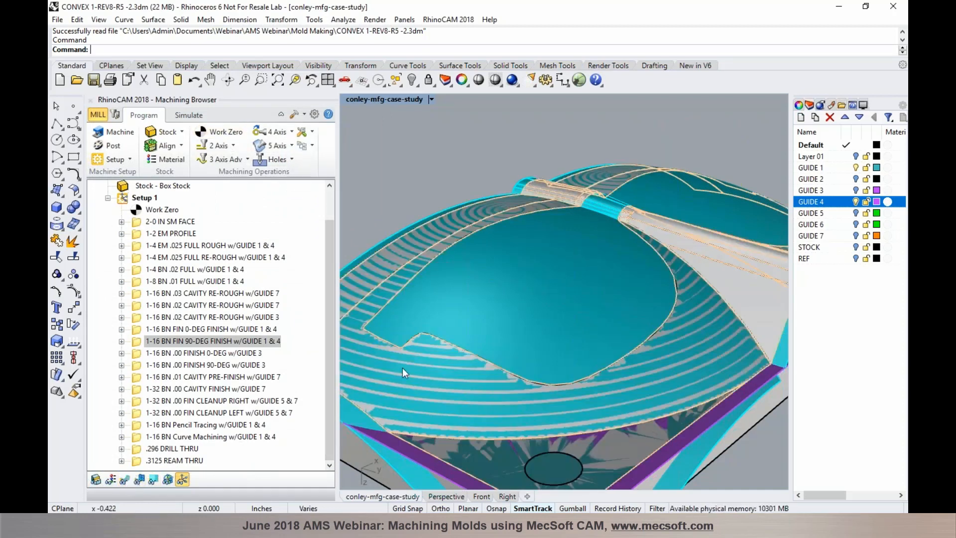
Return to stock simulation and simulate the 1-16 BN .00 FINISH 0-DEG w/GUIDE 3 pass
click(189, 115)
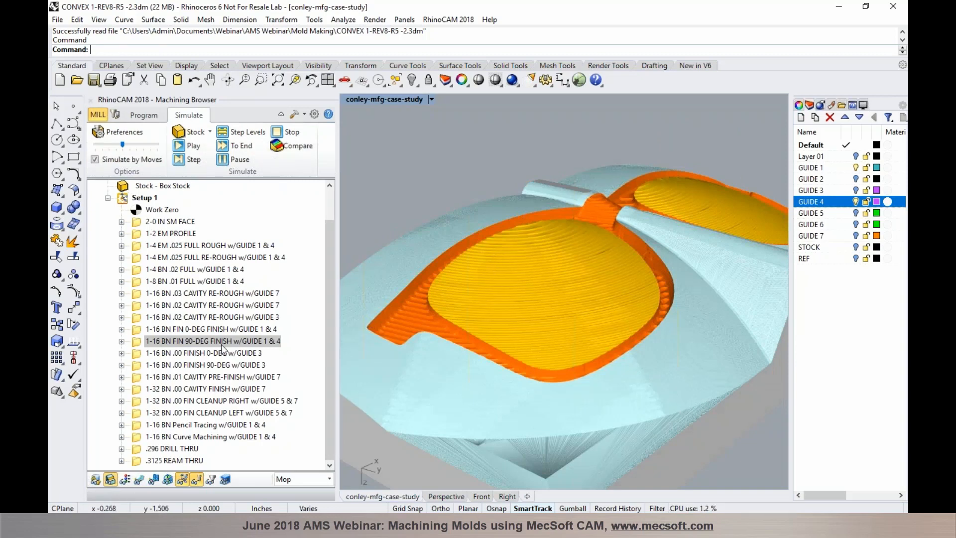
scroll(714, 317, up, 4)
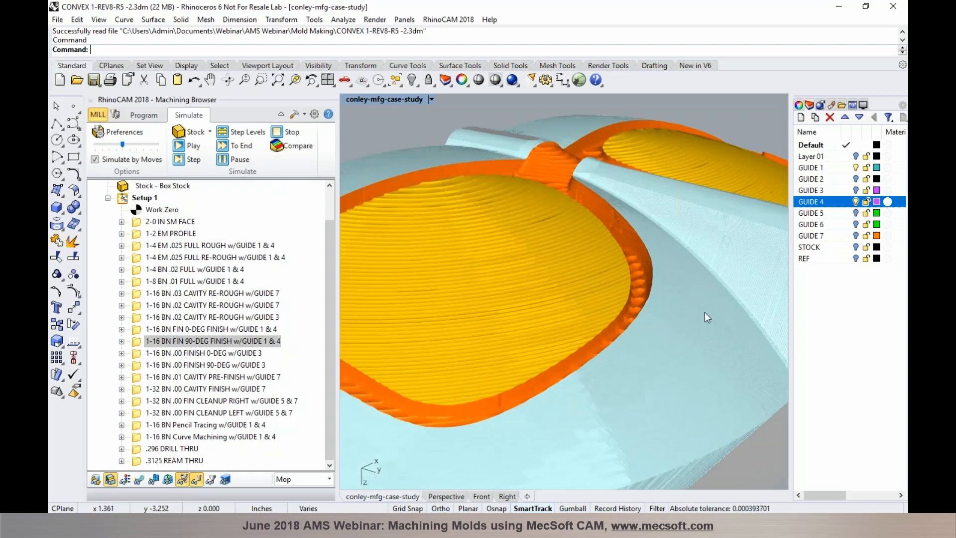
scroll(697, 313, down, 1)
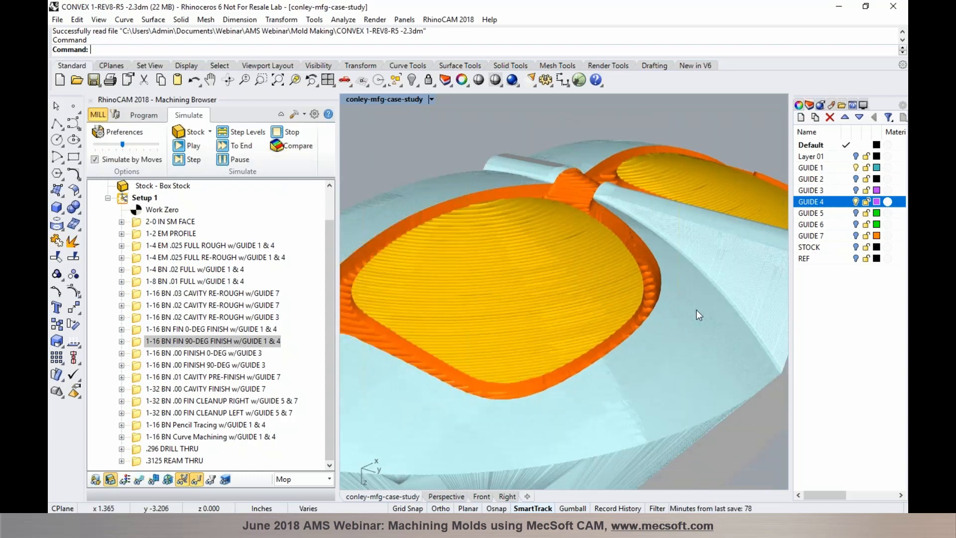
click(255, 353)
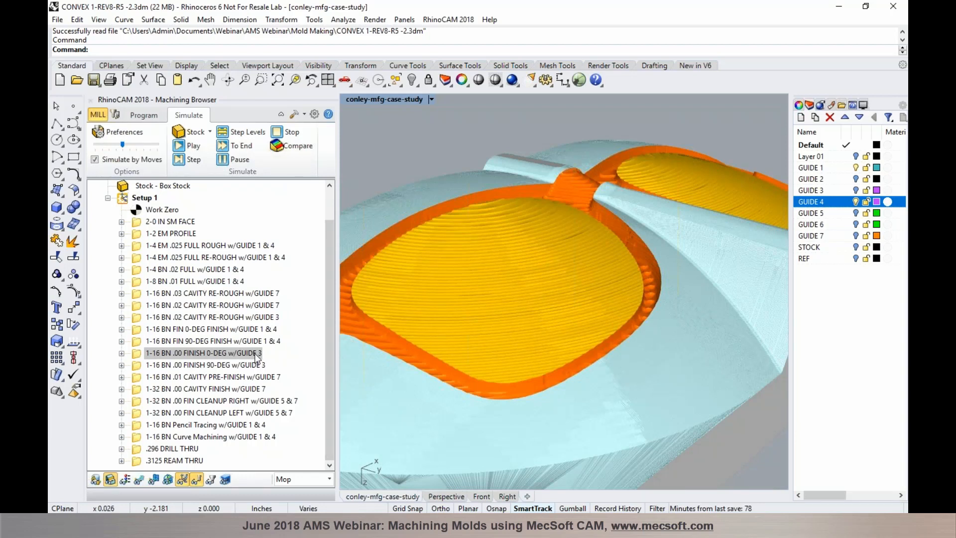
scroll(498, 340, down, 2)
scroll(426, 316, up, 2)
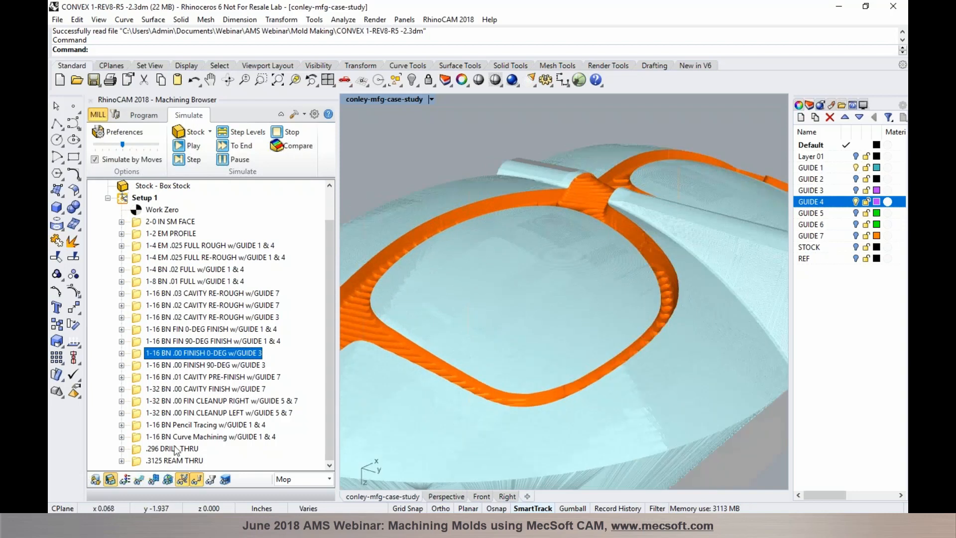
Display the 0-DEG GUIDE 3 finish toolpath, select the GUIDE 3 layer, then return to Program mode
click(137, 479)
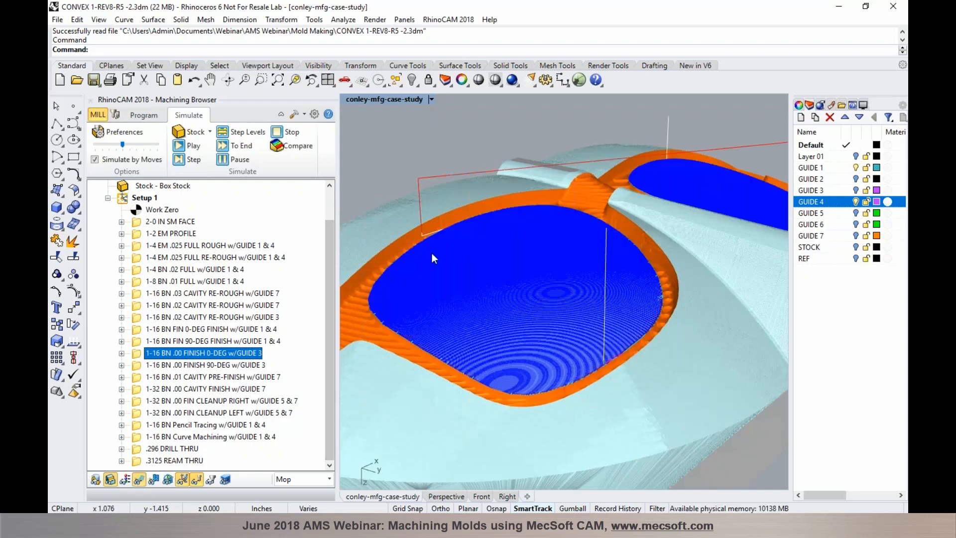
click(855, 190)
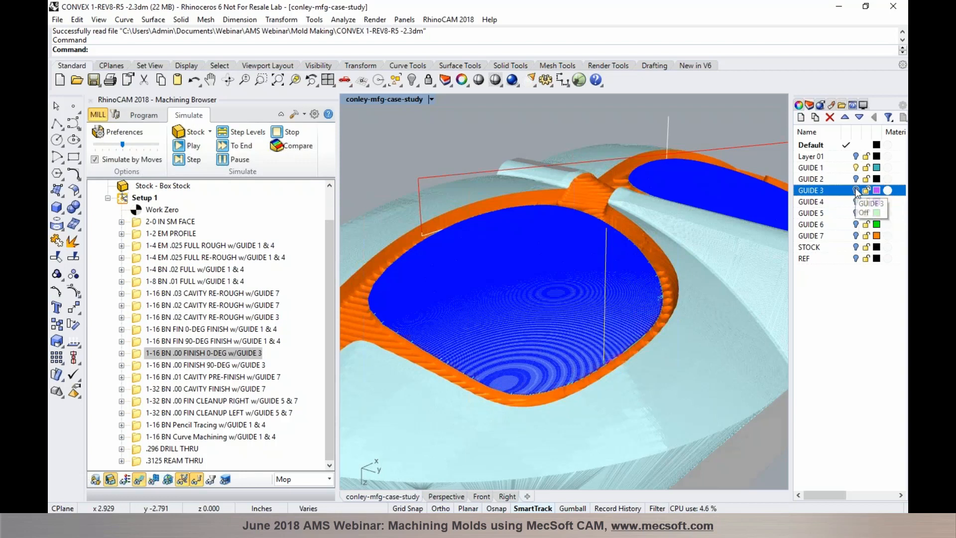
scroll(366, 296, up, 3)
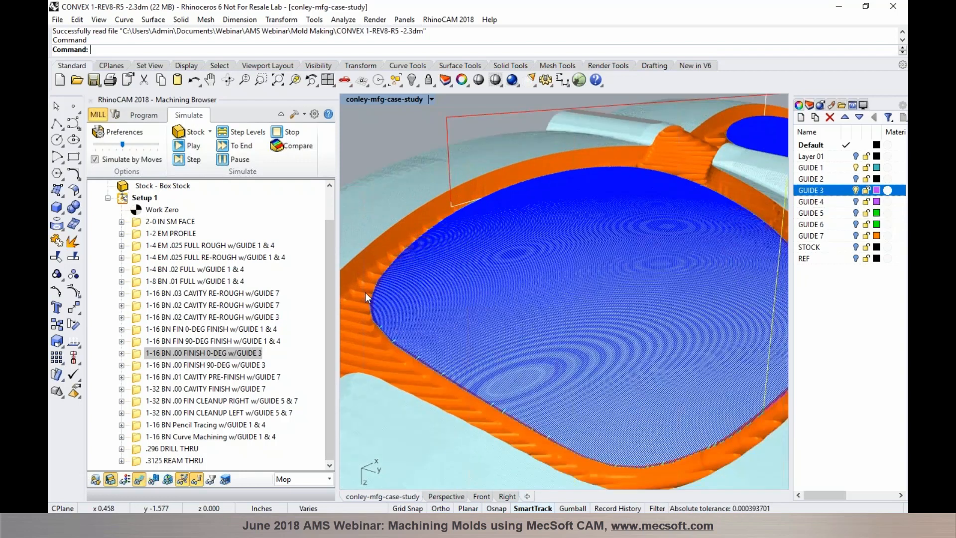
scroll(365, 292, up, 4)
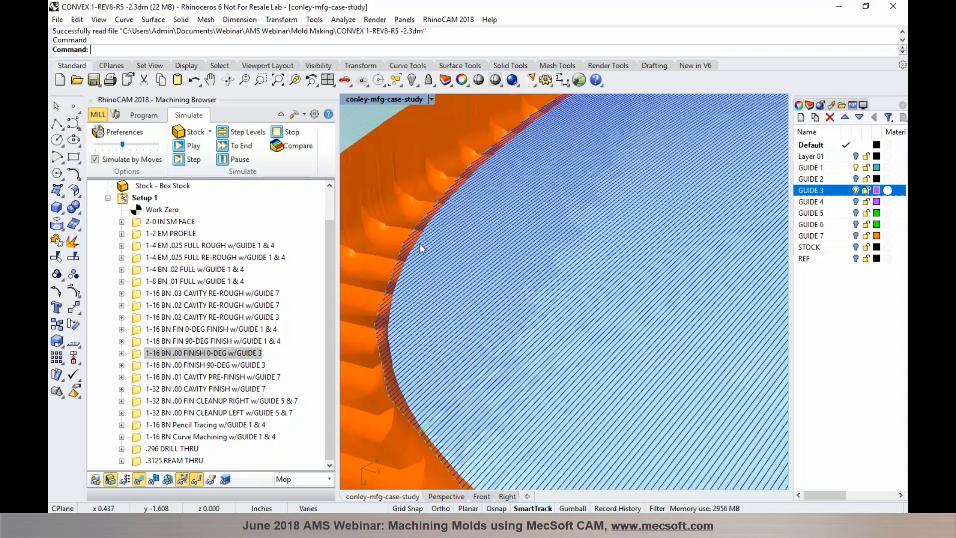
click(159, 116)
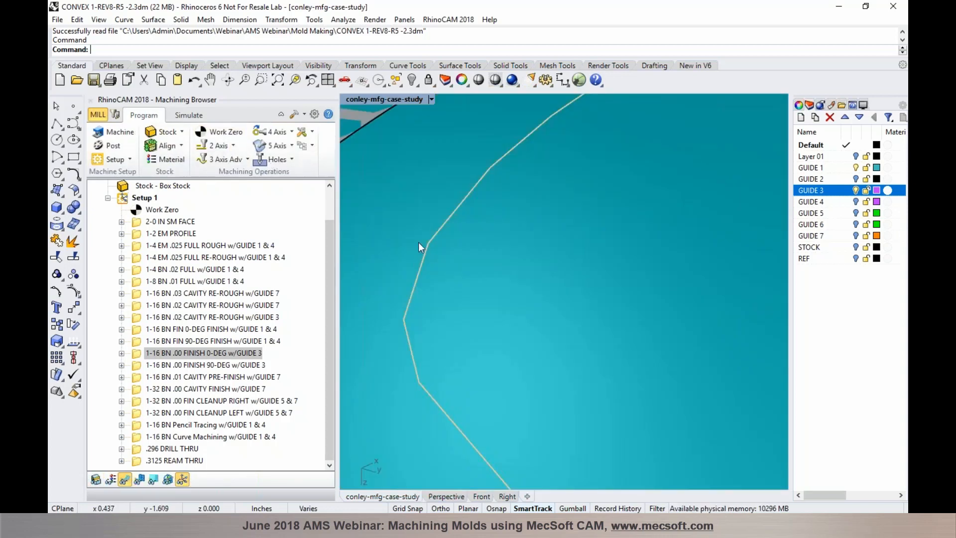
Compare the GUIDE 1 and GUIDE 3 layers while orbiting and zooming over the hatched cavity surface
click(857, 170)
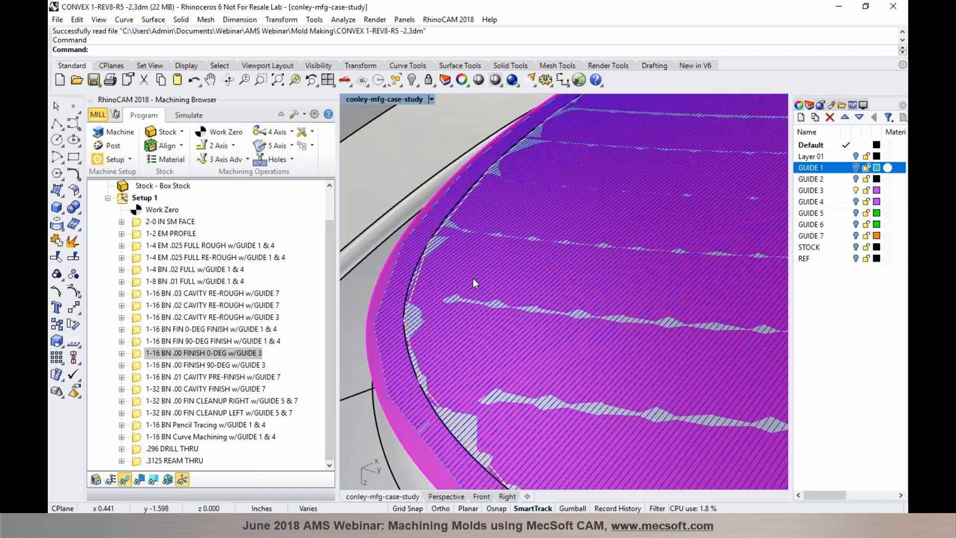
mouse_move(472, 278)
right_down()
mouse_move(490, 265)
mouse_move(463, 257)
mouse_move(450, 267)
right_up()
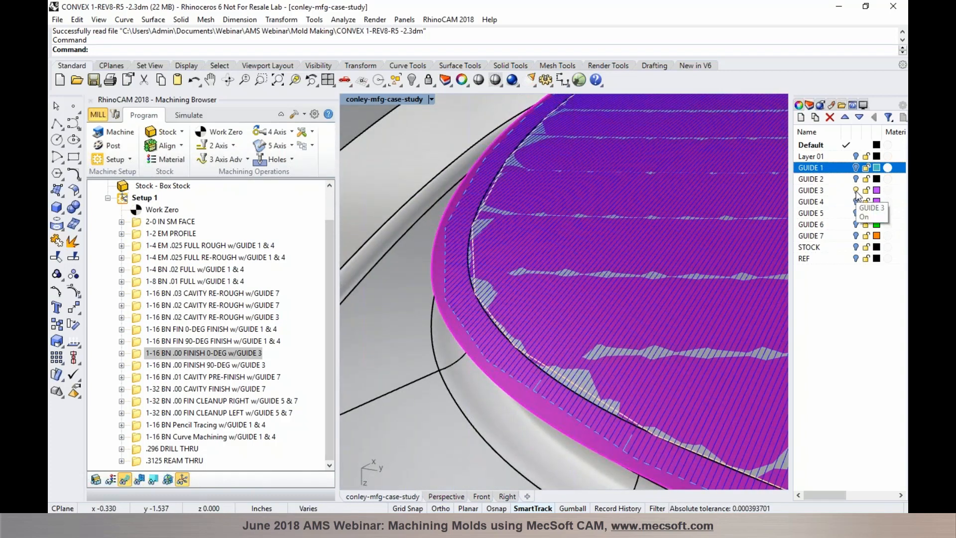
click(852, 191)
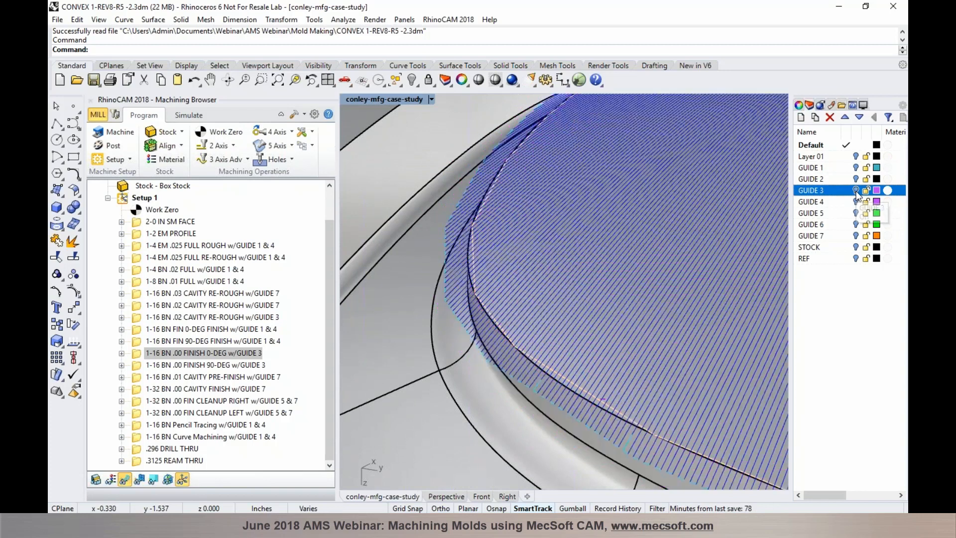
scroll(454, 243, up, 5)
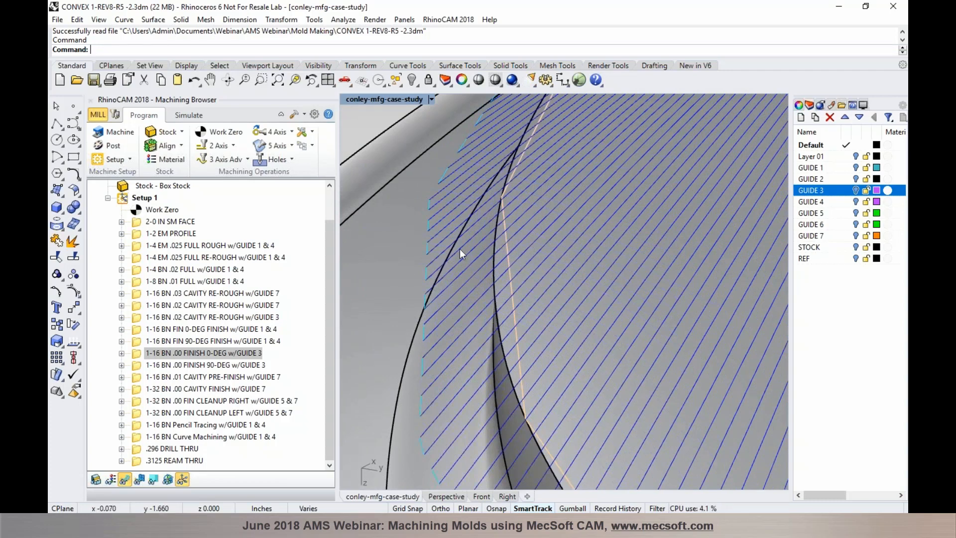
scroll(459, 249, down, 3)
scroll(475, 285, up, 2)
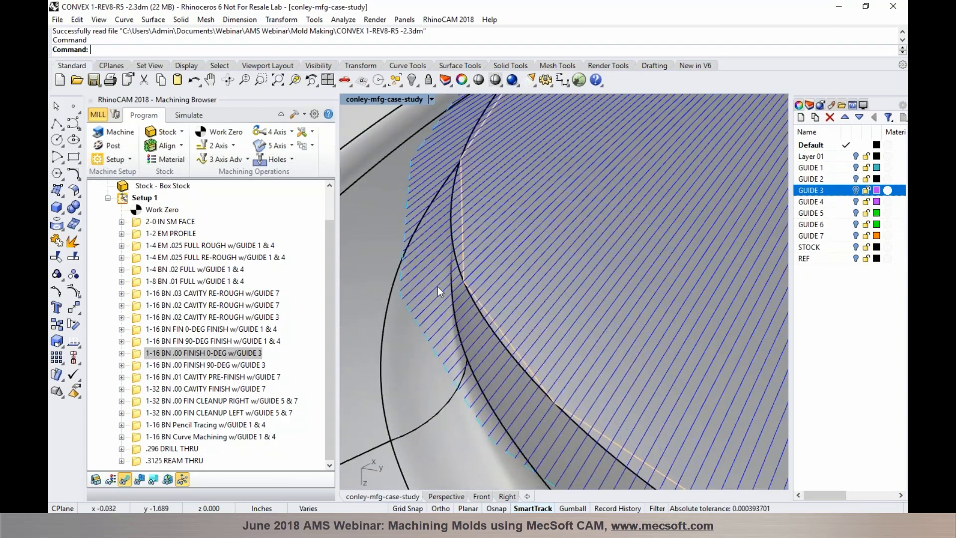
scroll(424, 277, down, 3)
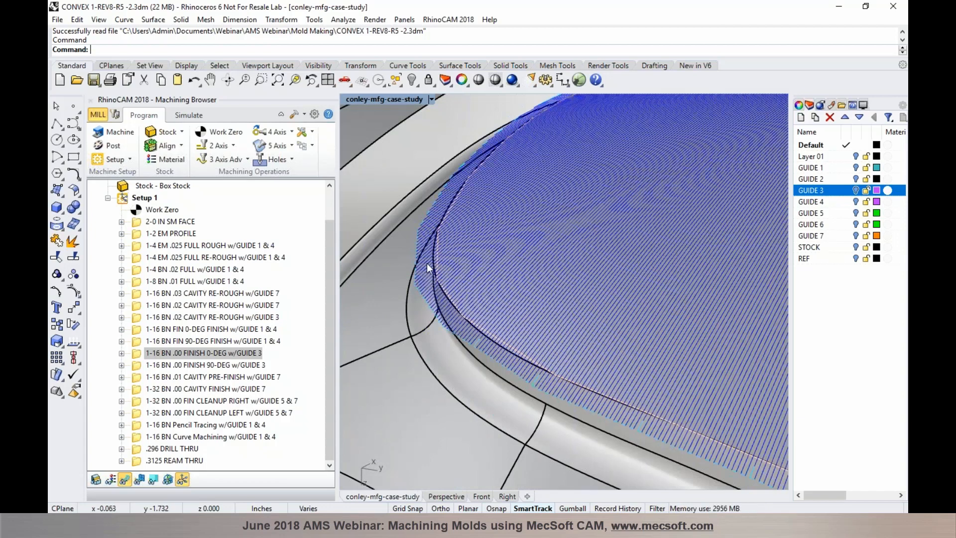
scroll(426, 263, down, 4)
Simulate the 1-16 BN .00 FINISH 90-DEG w/GUIDE 3 pass on the stock
click(196, 116)
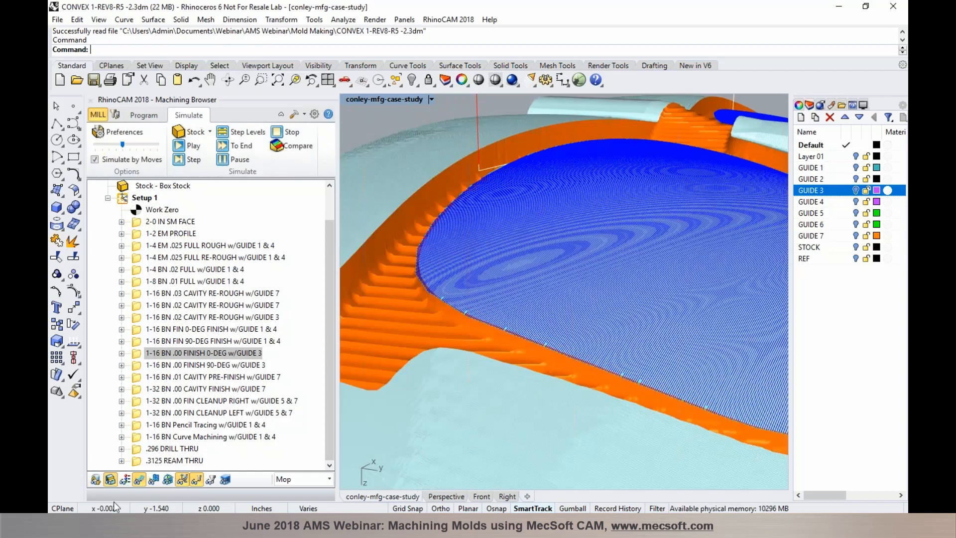
scroll(418, 274, up, 5)
right_drag(464, 285, 548, 341)
scroll(432, 327, down, 6)
scroll(432, 328, down, 5)
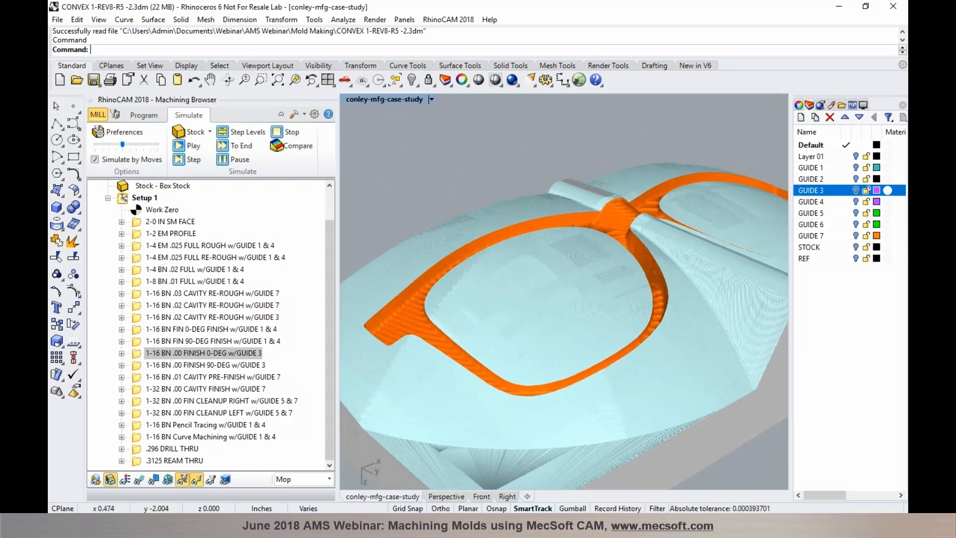
click(199, 366)
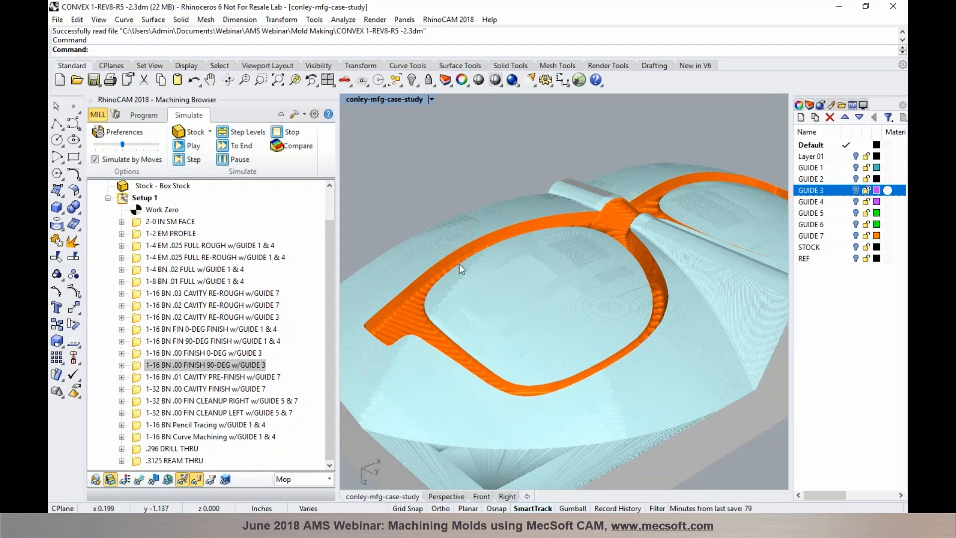
Display the 90-degree finish toolpath and compare it with the 0-DEG finish operation
click(142, 482)
scroll(414, 283, up, 3)
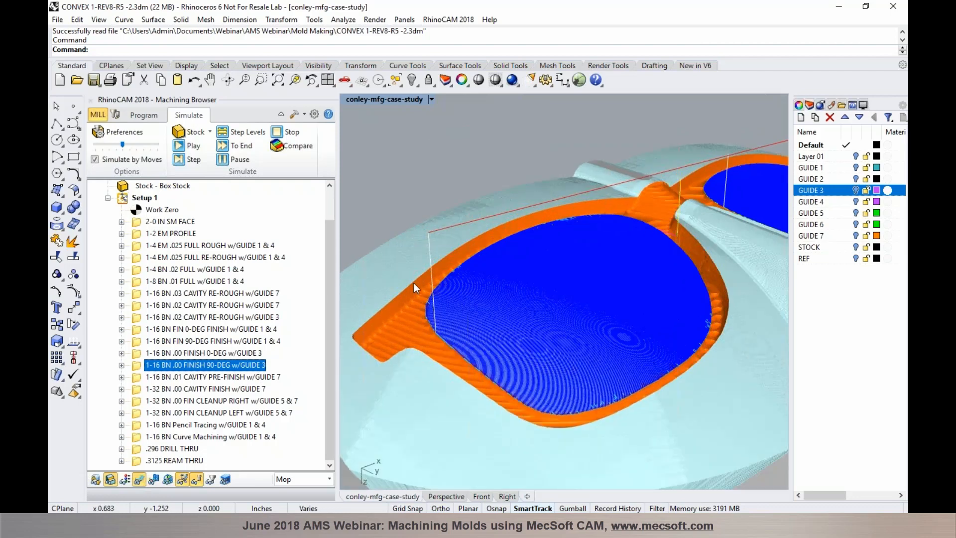
scroll(418, 286, up, 3)
scroll(431, 300, up, 5)
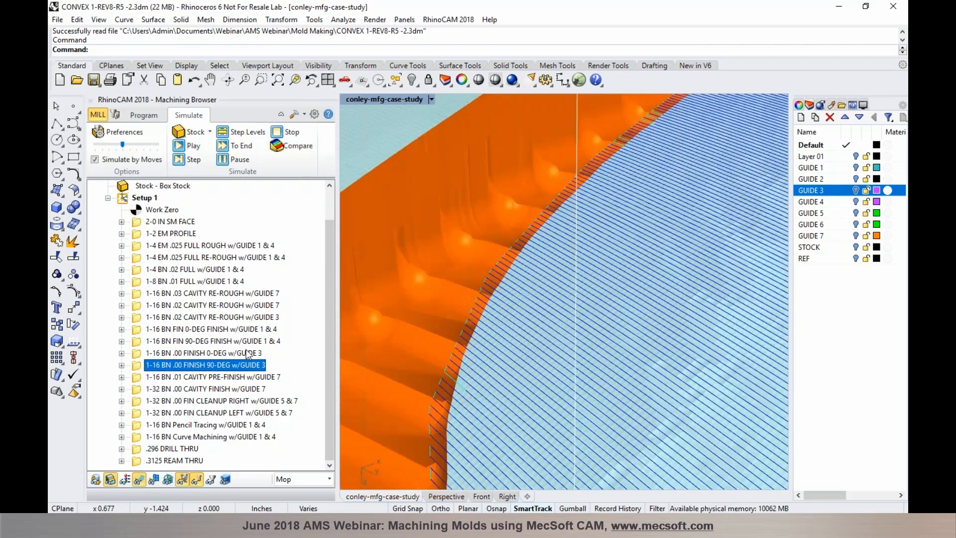
key(Up)
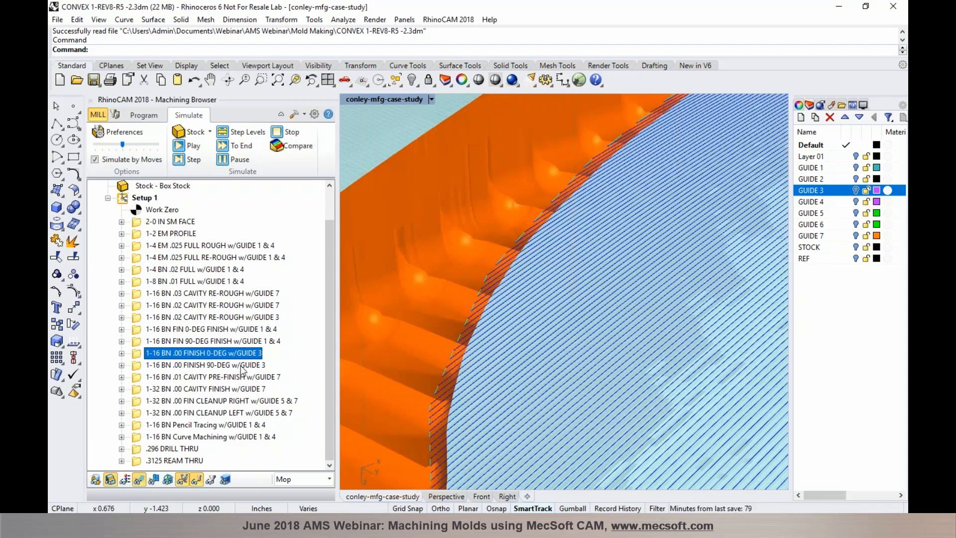
key(Down)
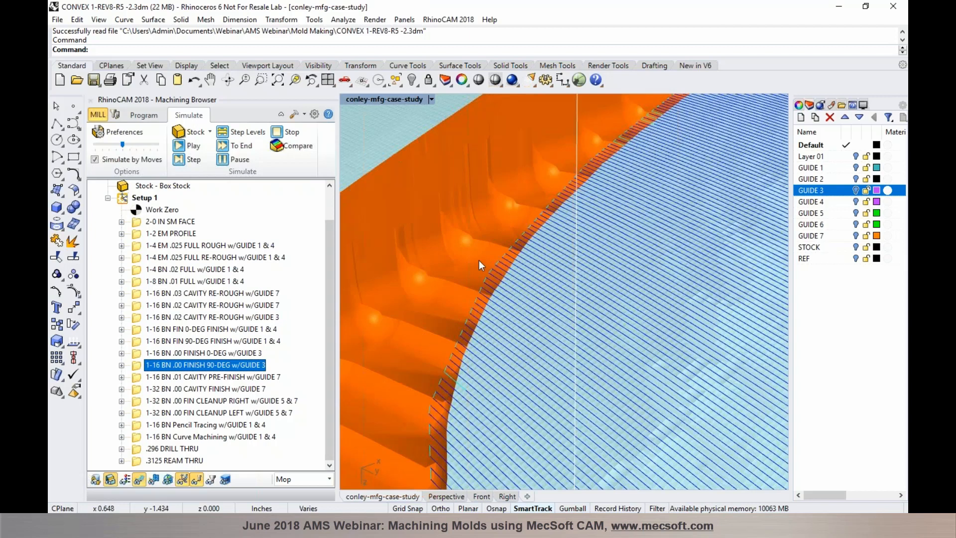
Hide the finish toolpath and select the CAVITY PRE-FINISH w/GUIDE 7 operation
scroll(479, 260, down, 10)
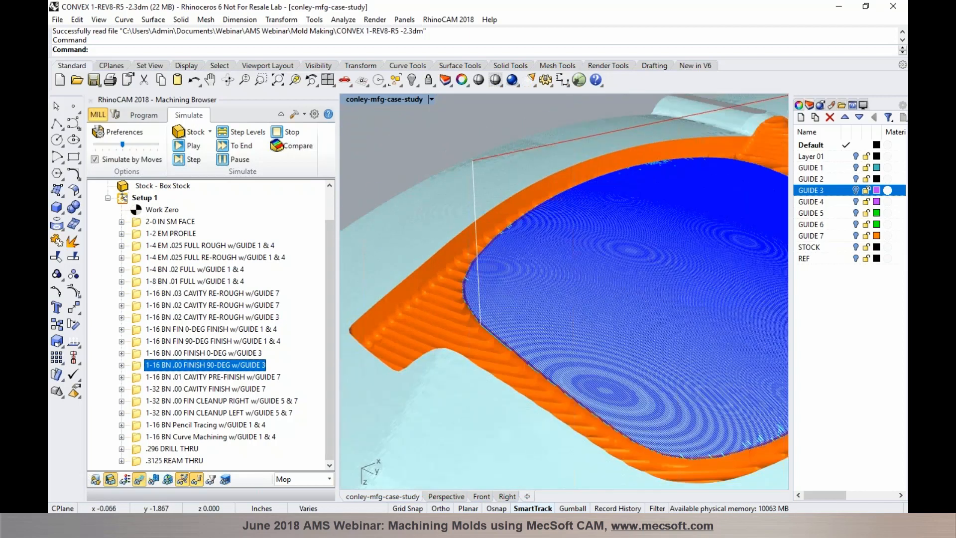
click(134, 481)
scroll(428, 339, down, 6)
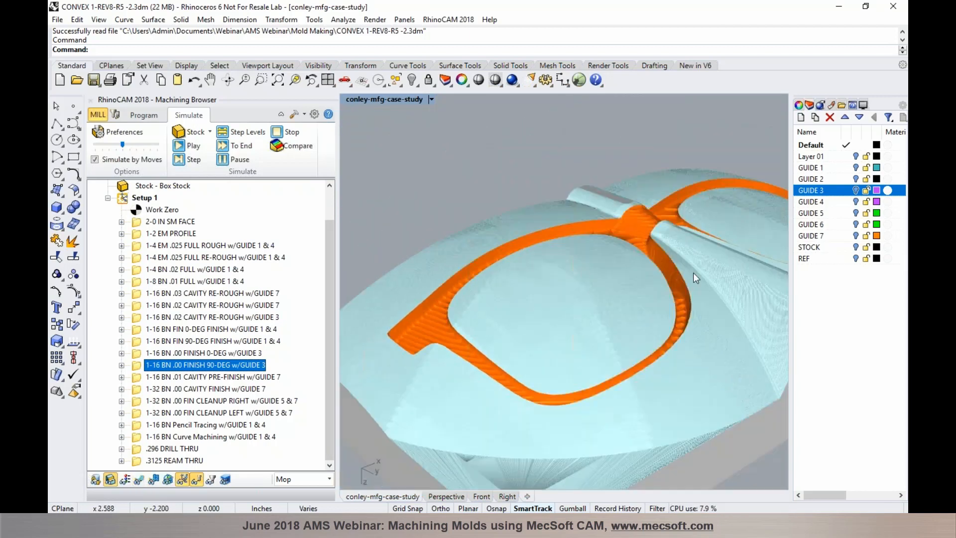
click(211, 377)
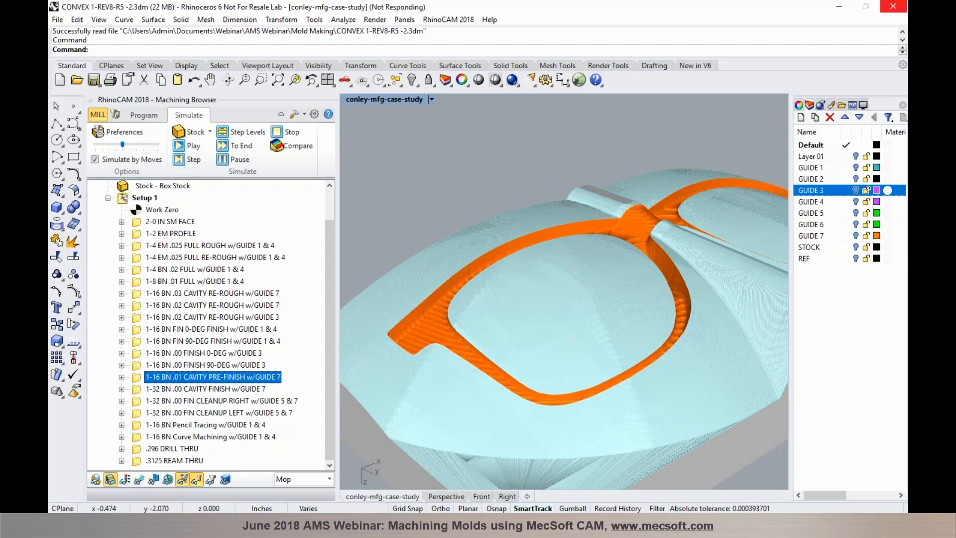
Display the 1-16 BN .01 CAVITY PRE-FINISH w/GUIDE 7 toolpath and clear the simulated stock
click(141, 477)
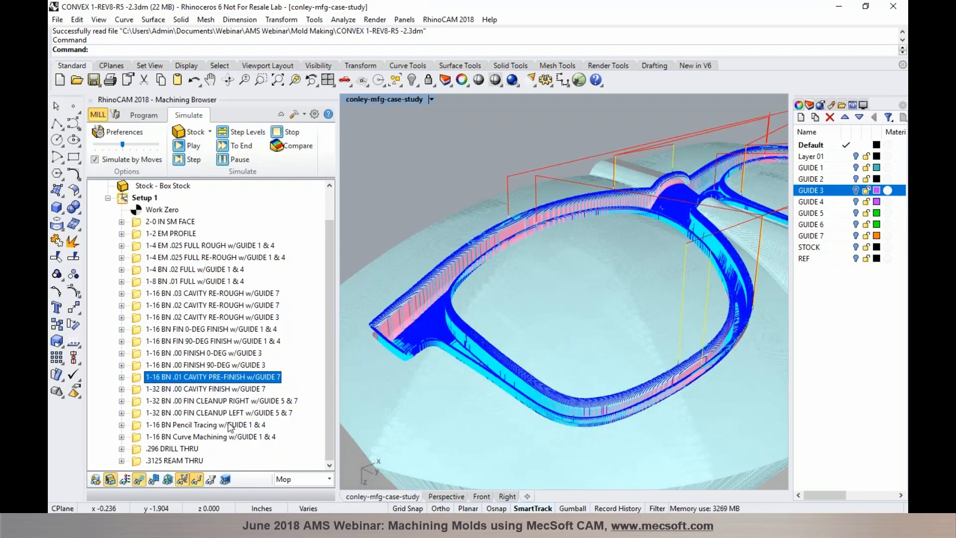
scroll(428, 303, up, 2)
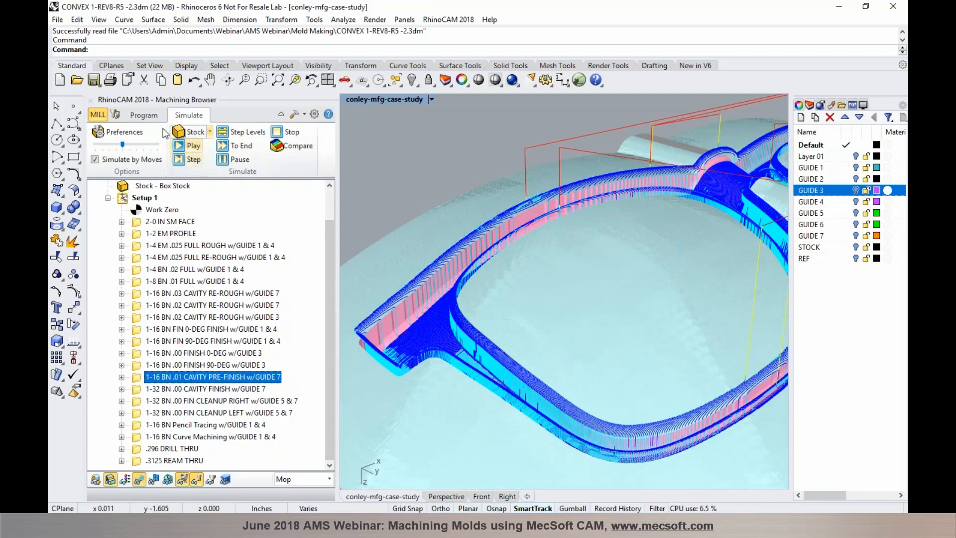
click(152, 116)
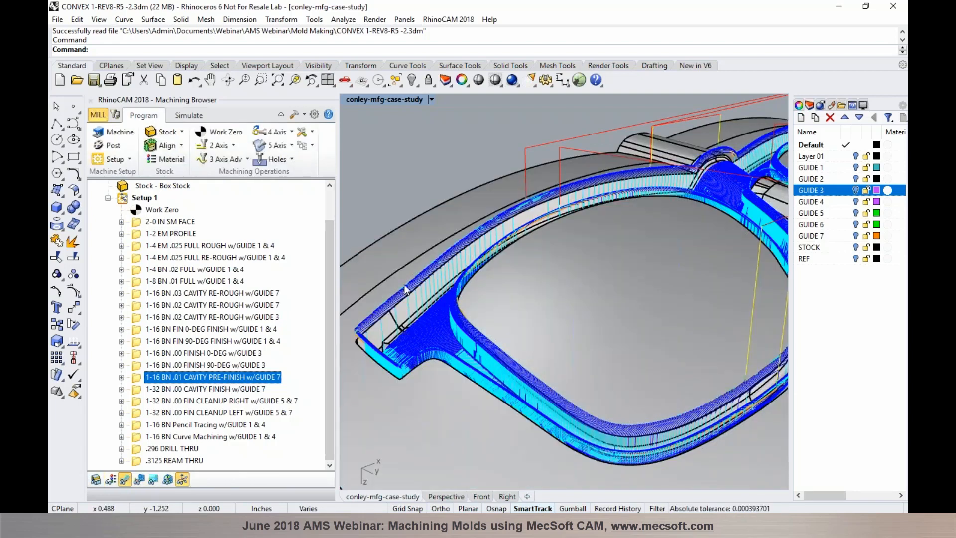
Turn on the GUIDE 7 layer, inspect its curves, and select the cavity finish operation with GUIDE 7
click(856, 236)
click(856, 236)
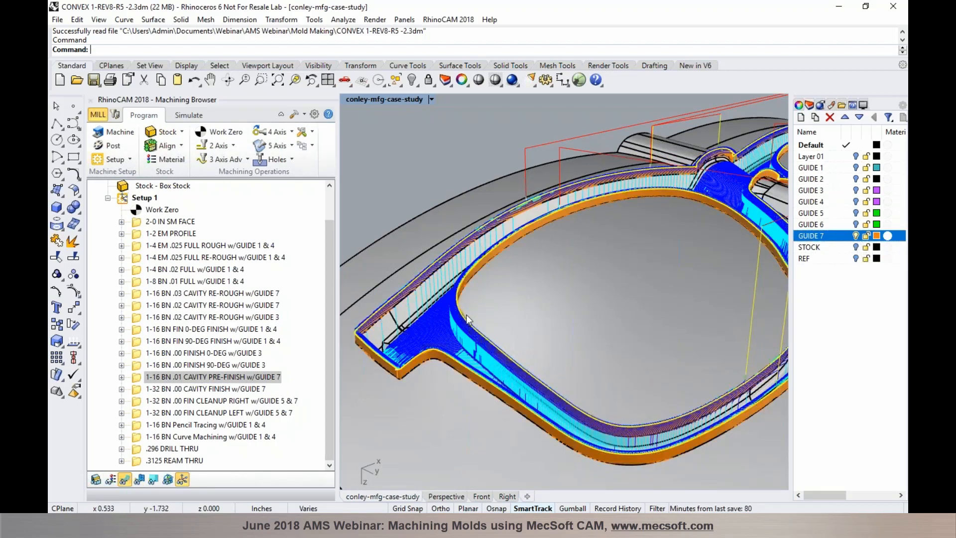
scroll(409, 321, up, 3)
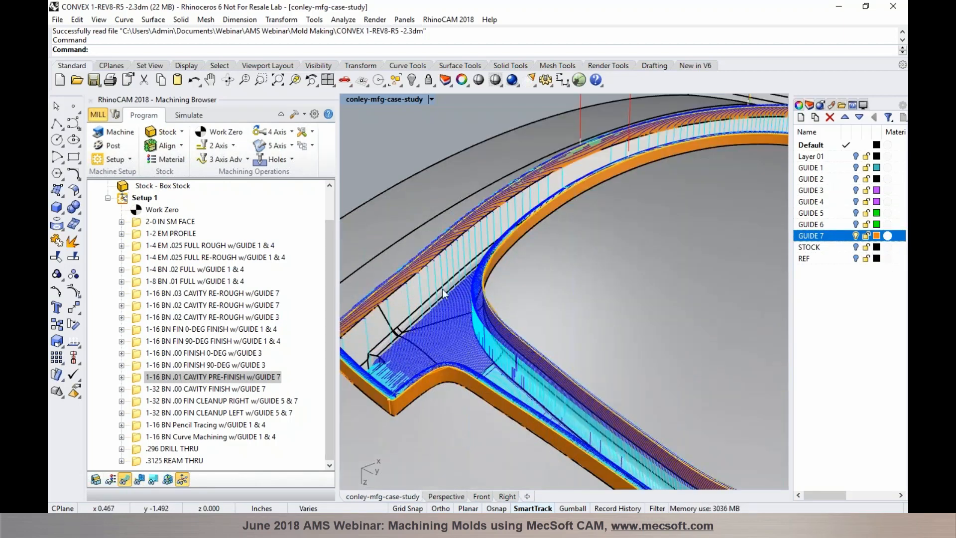
scroll(443, 287, up, 2)
scroll(431, 257, up, 5)
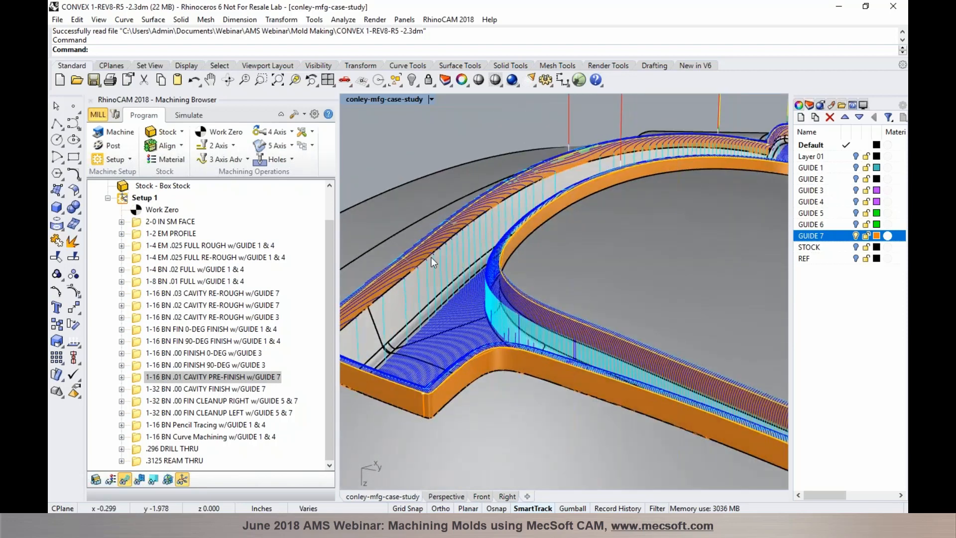
click(898, 319)
click(432, 241)
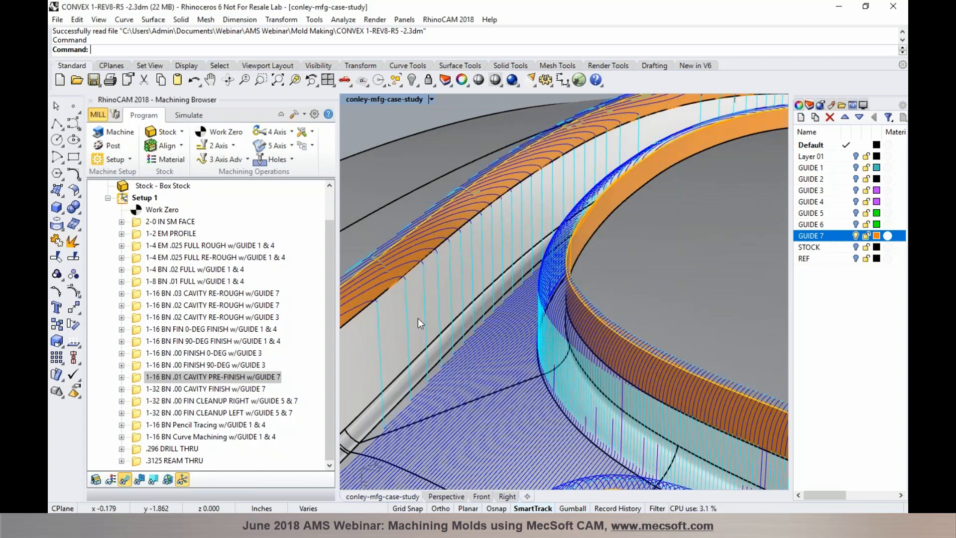
scroll(449, 299, down, 2)
scroll(449, 300, down, 1)
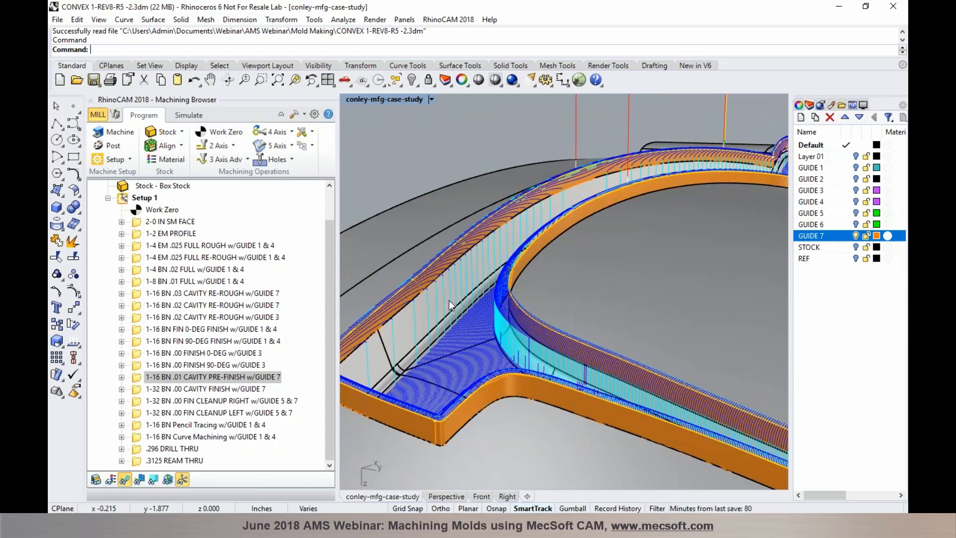
click(243, 389)
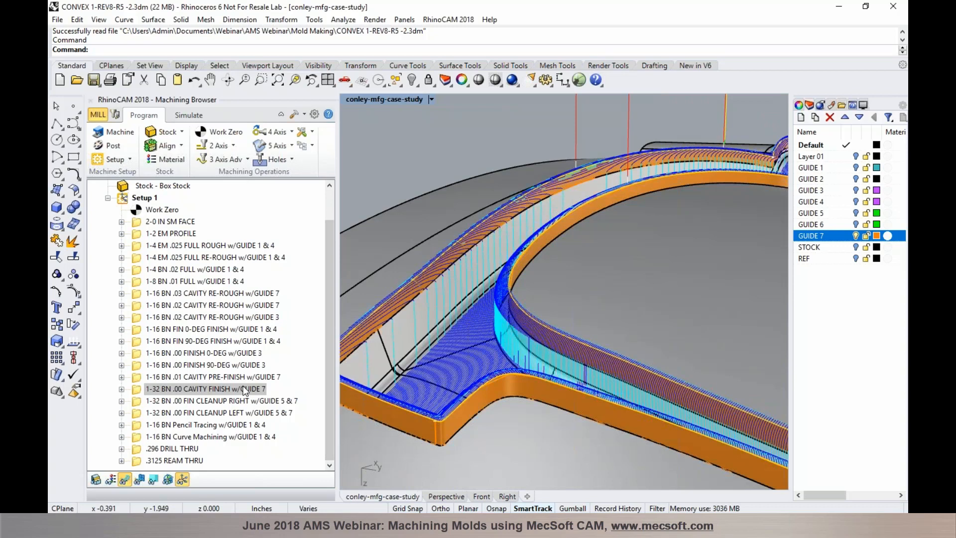
Orbit and zoom around the 1-32 BN .00 CAVITY FINISH w/GUIDE 7 toolpath from several sides
scroll(471, 295, up, 2)
right_drag(471, 300, 484, 262)
scroll(484, 262, up, 2)
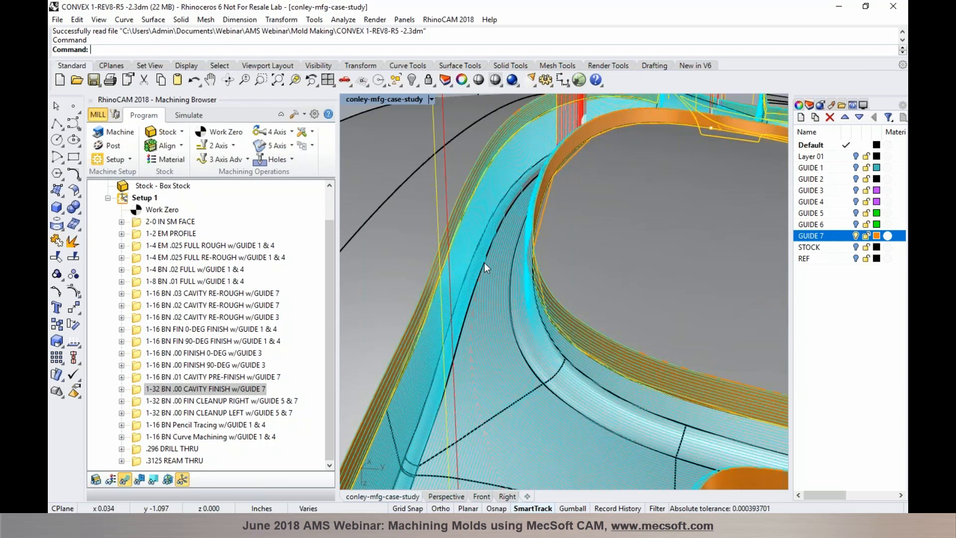
scroll(495, 280, up, 3)
right_drag(495, 282, 567, 283)
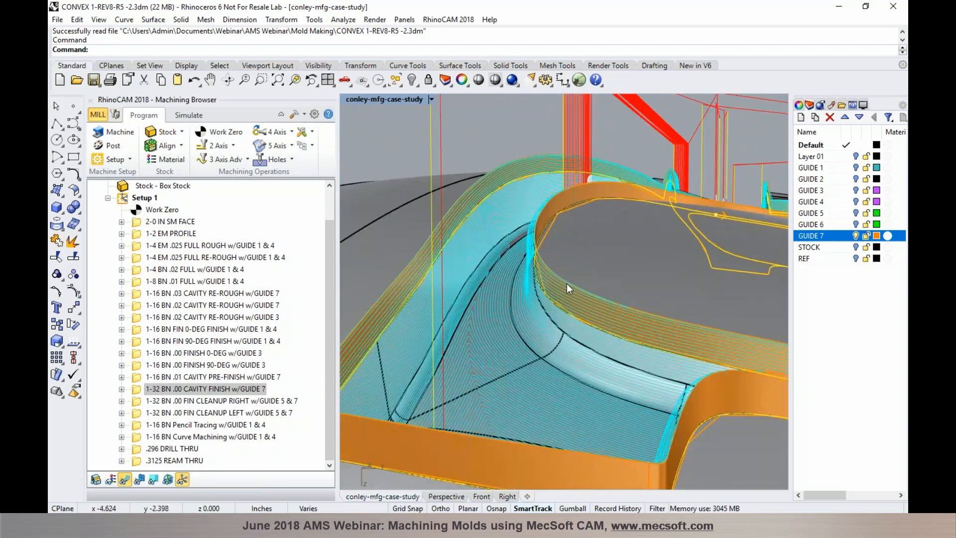
right_drag(522, 340, 468, 356)
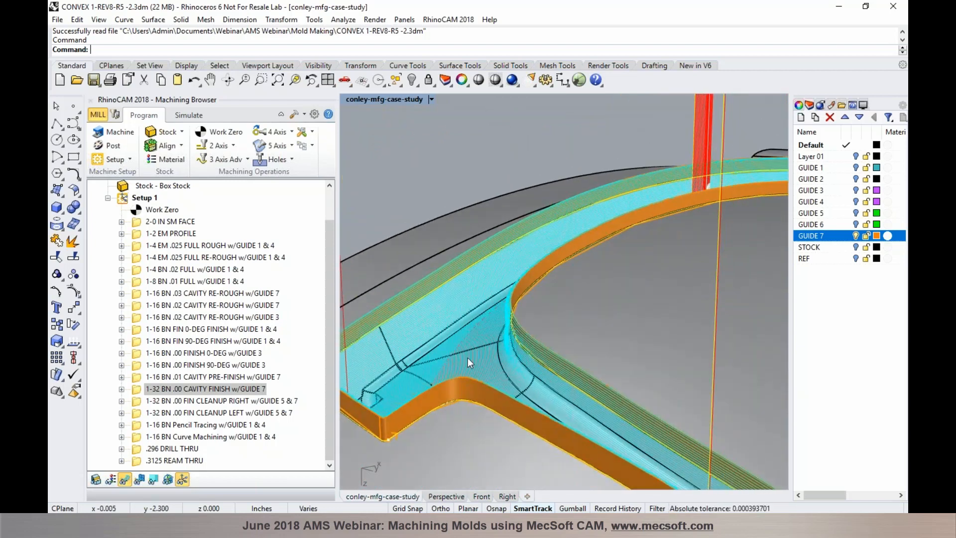
scroll(467, 358, up, 2)
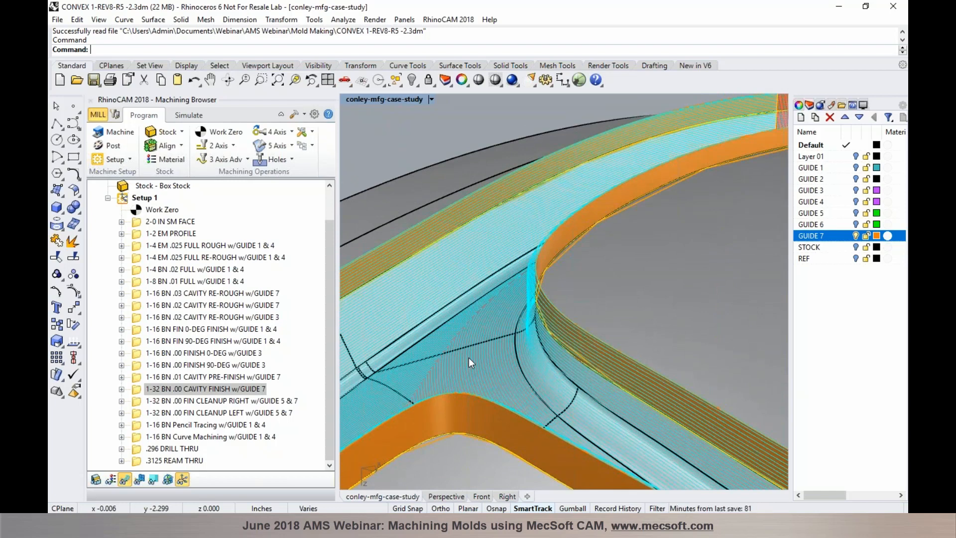
click(907, 224)
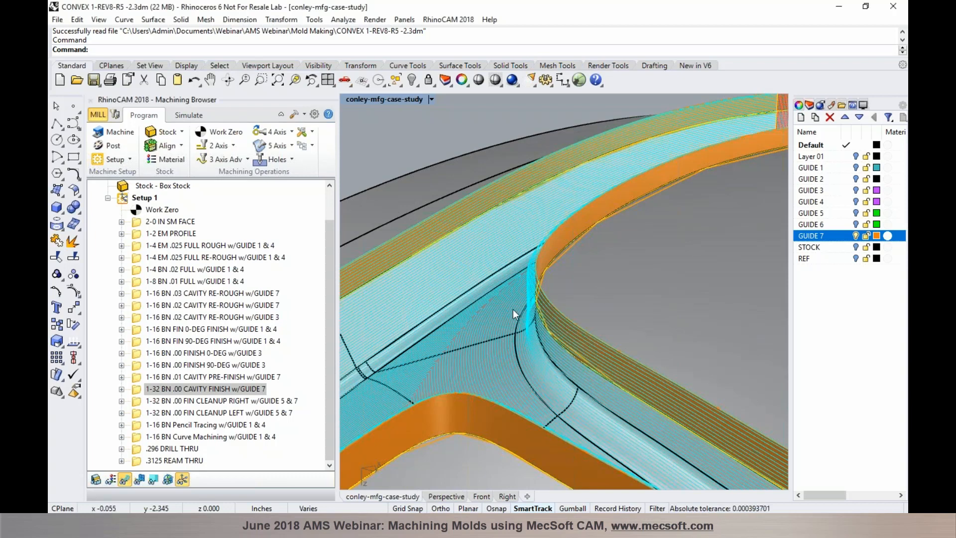
Continue orbiting and zooming to inspect the cyan toolpath along the cavity strip
scroll(512, 309, up, 1)
scroll(498, 318, down, 3)
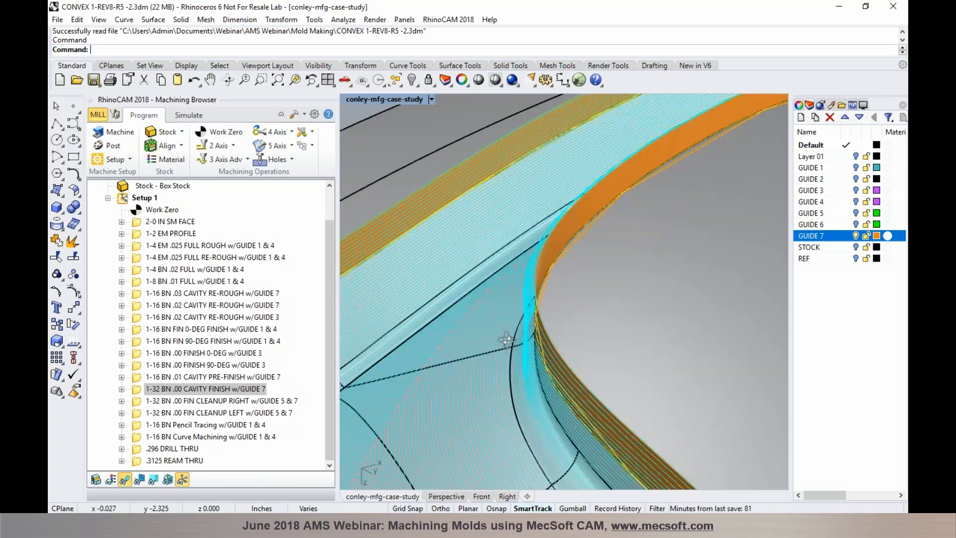
scroll(502, 303, down, 7)
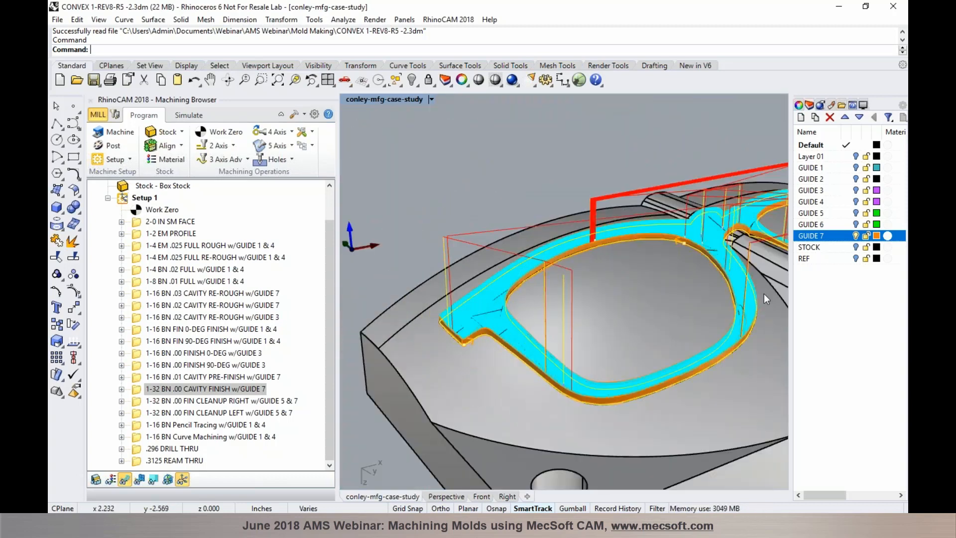
scroll(767, 289, up, 5)
scroll(767, 288, up, 5)
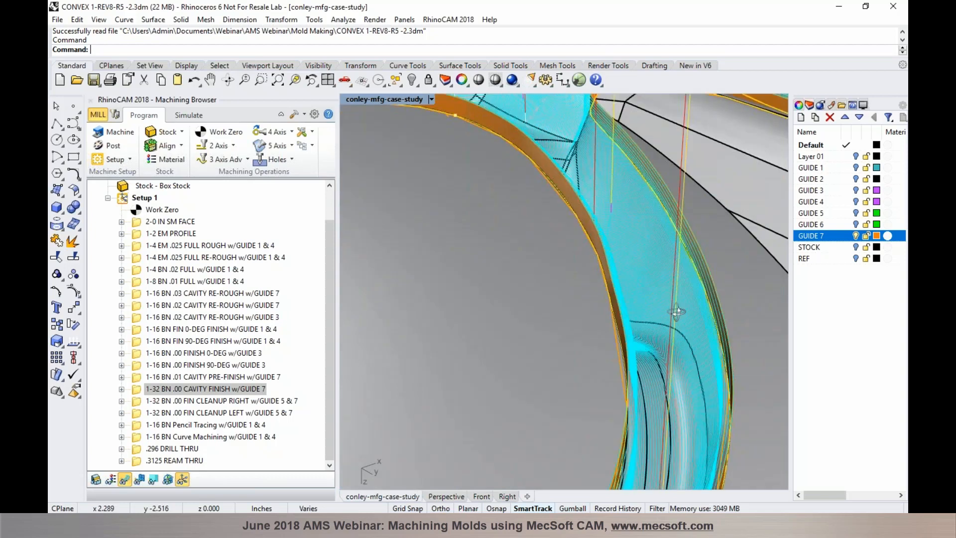
mouse_move(656, 301)
right_down()
mouse_move(632, 303)
mouse_move(672, 307)
right_up()
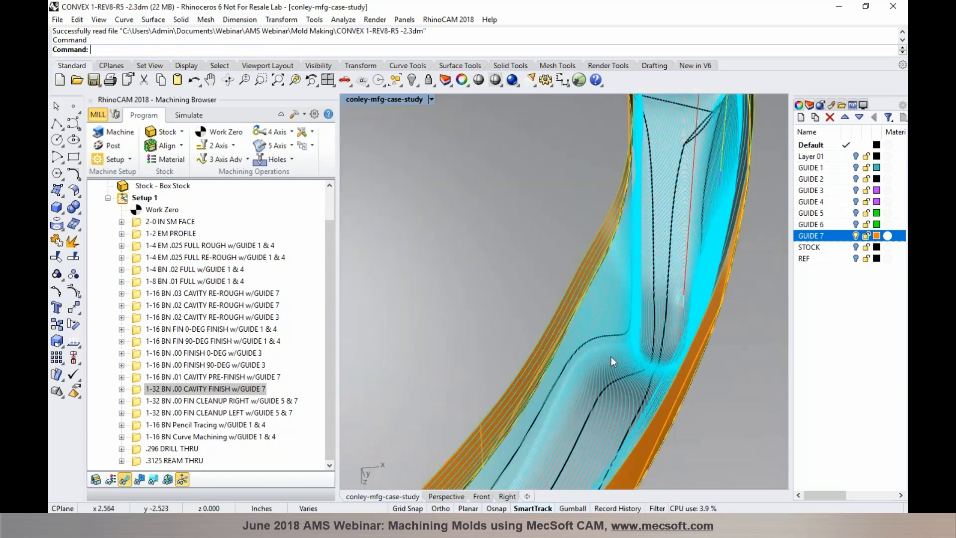
scroll(610, 356, up, 3)
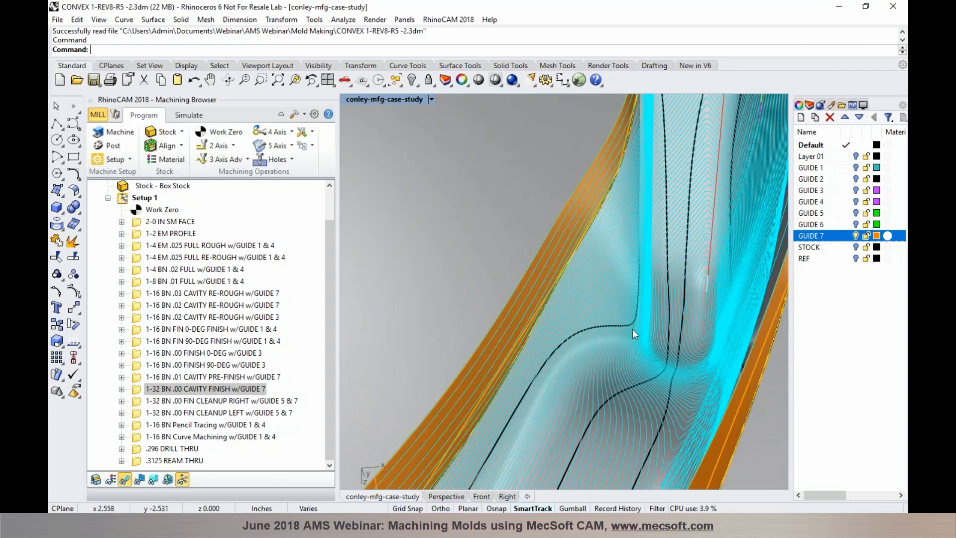
scroll(632, 329, up, 3)
mouse_move(631, 332)
right_down()
mouse_move(624, 322)
mouse_move(625, 356)
right_up()
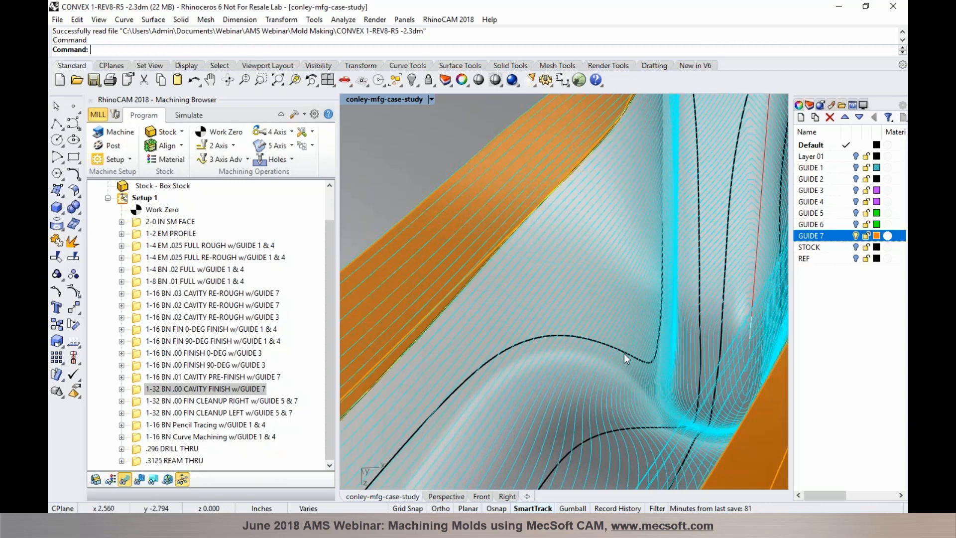
scroll(644, 353, down, 2)
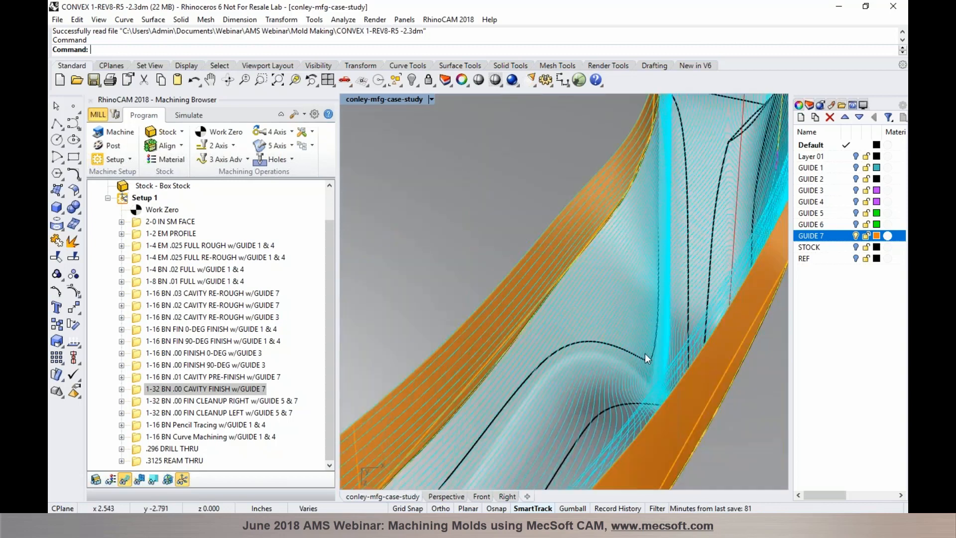
right_drag(637, 353, 683, 369)
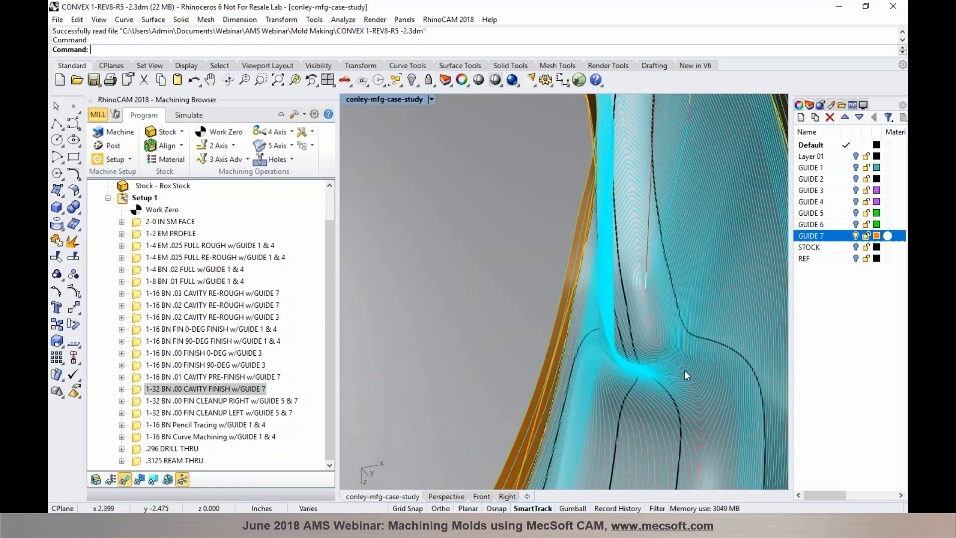
scroll(691, 369, down, 10)
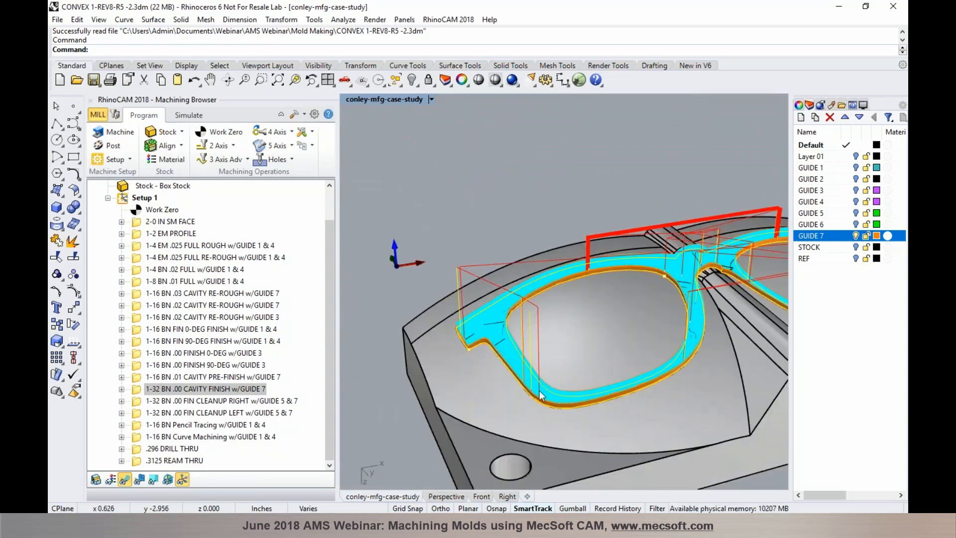
scroll(534, 387, up, 8)
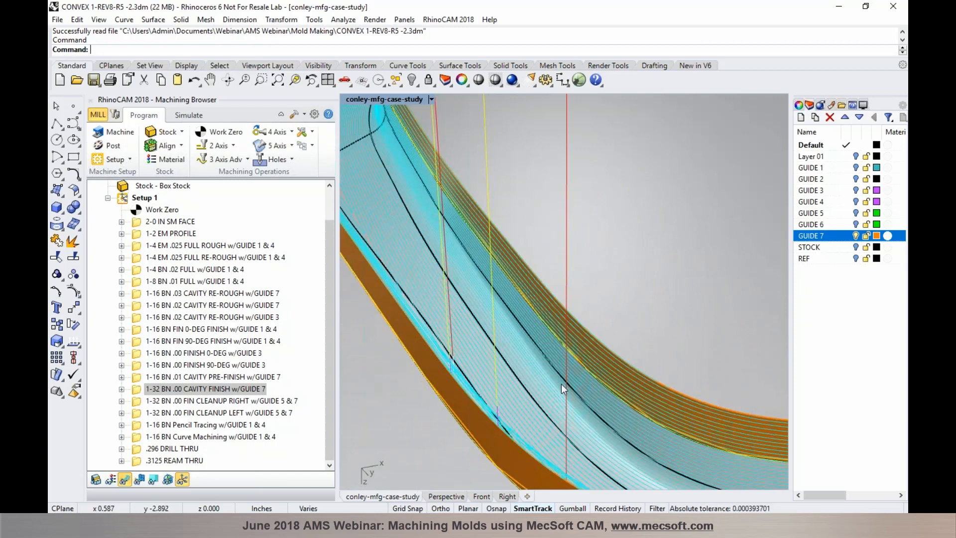
scroll(562, 384, down, 5)
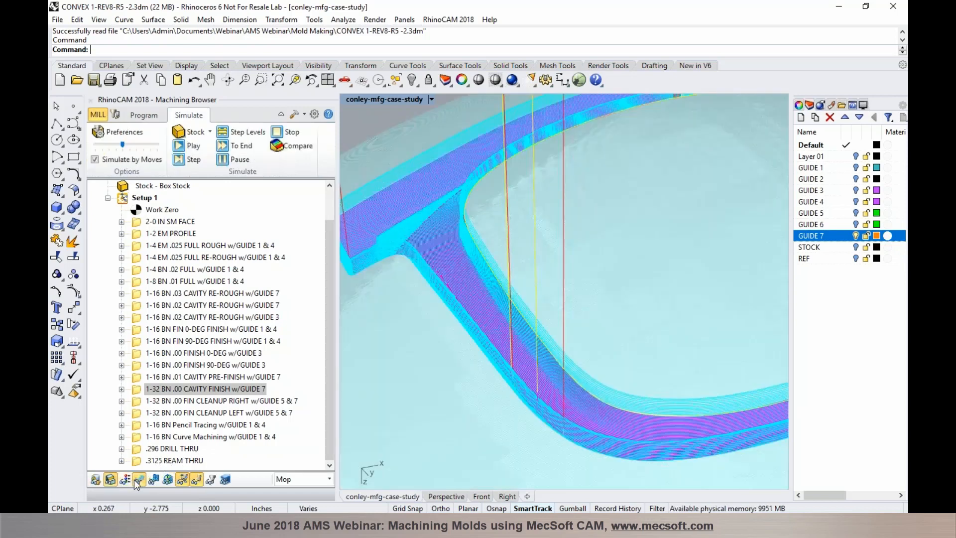
Inspect the simulated lens band and nose bridge, then select 1-32 BN .00 FIN CLEANUP RIGHT w/GUIDE 5 & 7
right_drag(507, 371, 525, 359)
scroll(514, 339, up, 3)
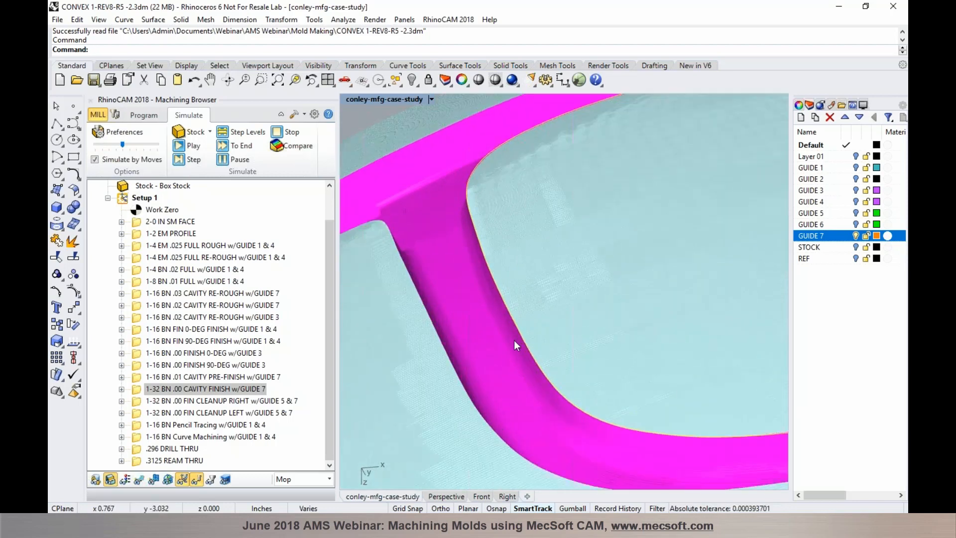
scroll(507, 350, down, 2)
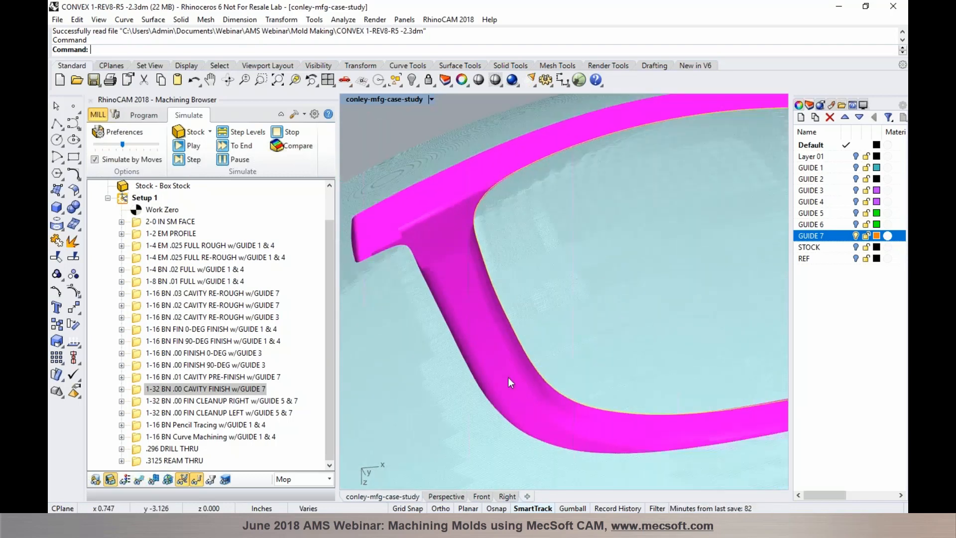
right_drag(510, 378, 516, 357)
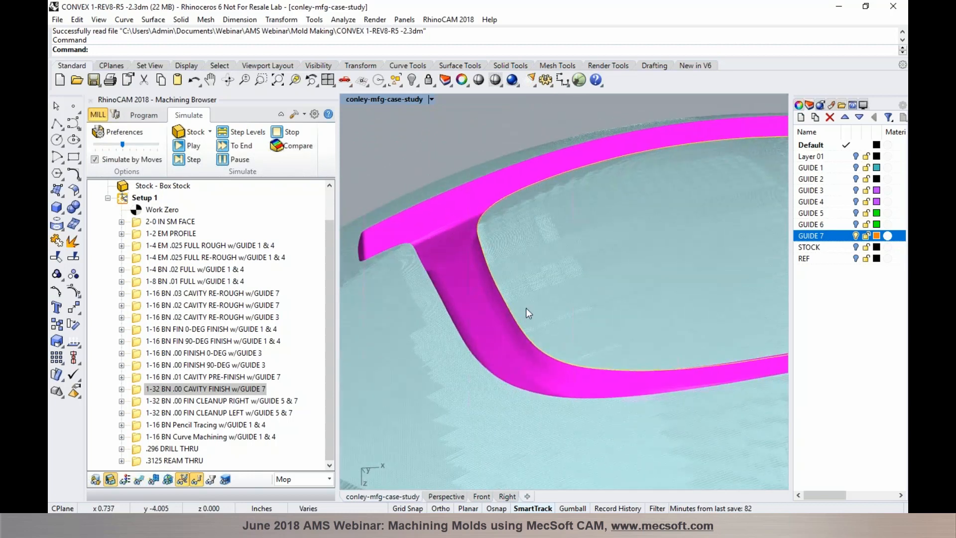
scroll(494, 220, up, 2)
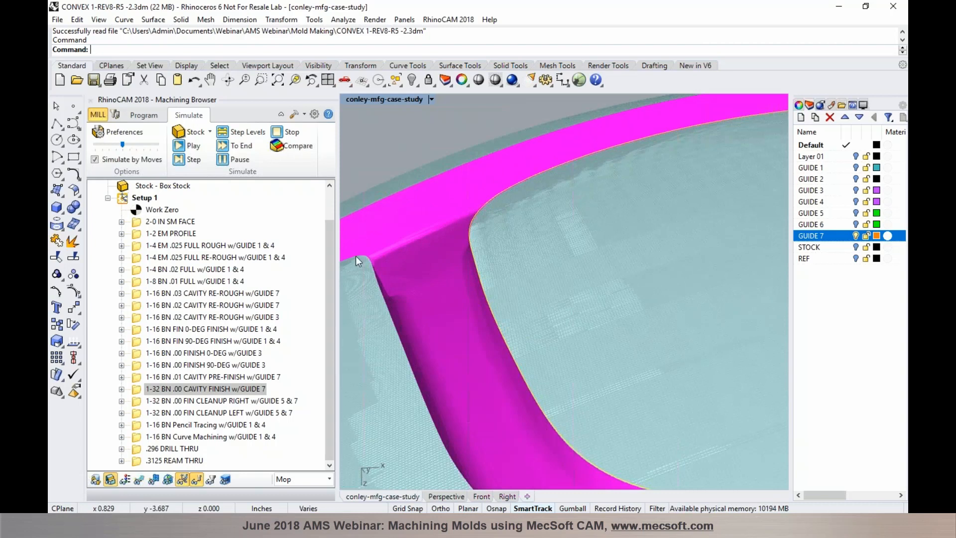
scroll(381, 268, down, 3)
right_drag(389, 283, 373, 304)
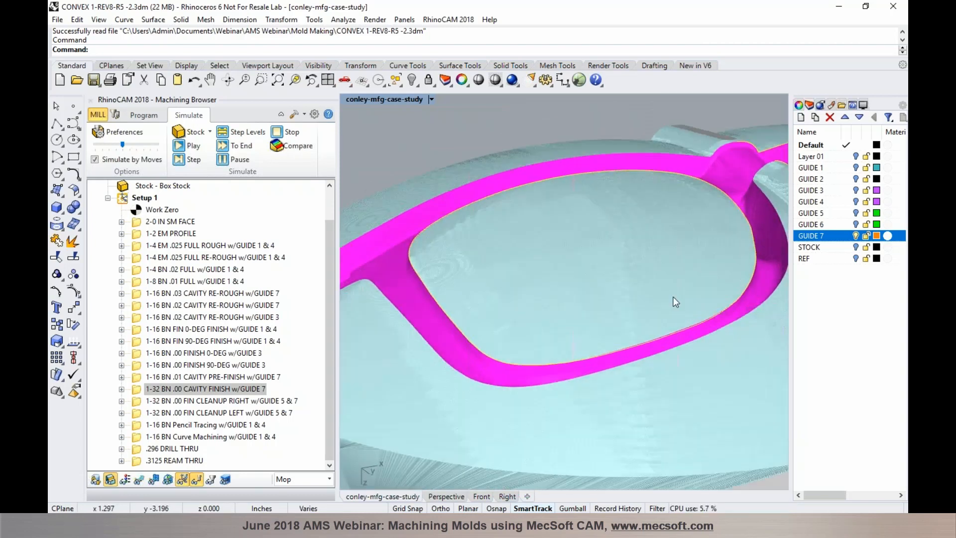
scroll(673, 296, down, 3)
click(256, 405)
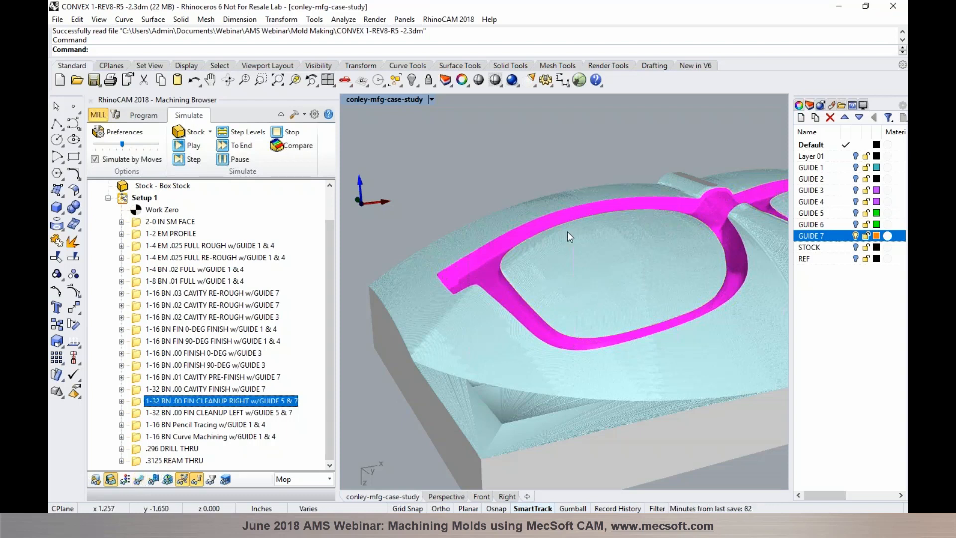
Display the FIN CLEANUP RIGHT toolpath on the mold and orbit to inspect it
click(139, 479)
scroll(599, 271, down, 5)
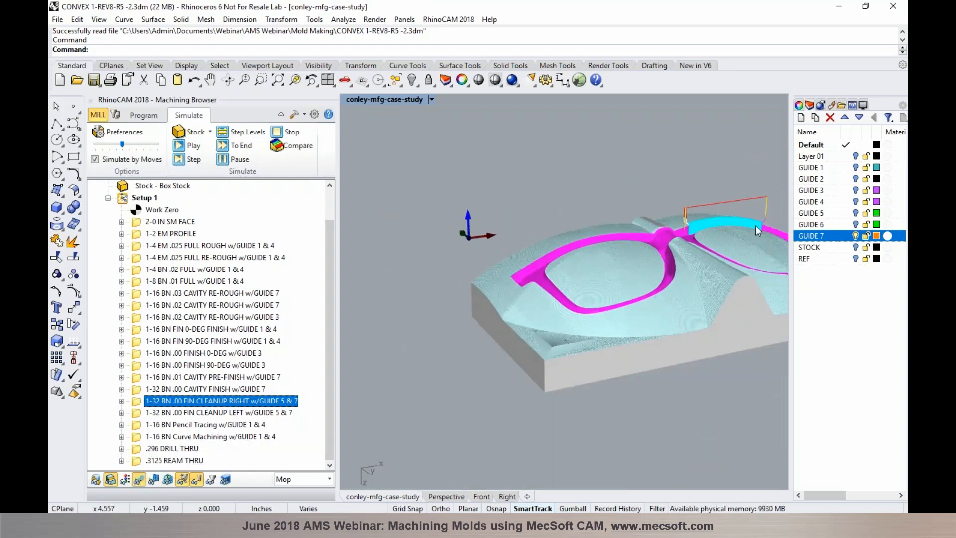
scroll(755, 226, up, 8)
right_drag(639, 233, 543, 229)
scroll(543, 229, up, 5)
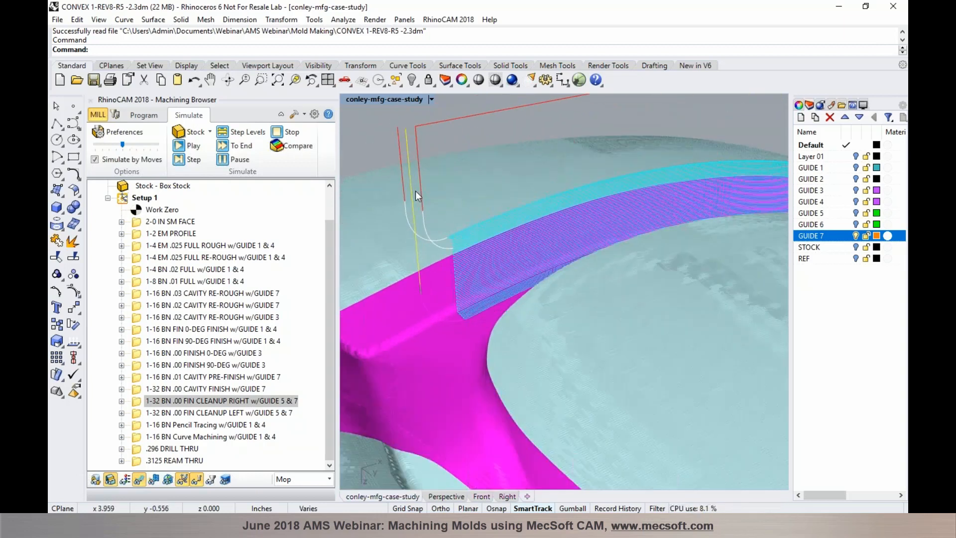
Back in Program mode, orbit and zoom along the cavity wall by the nose bridge to check the cleanup path
click(145, 115)
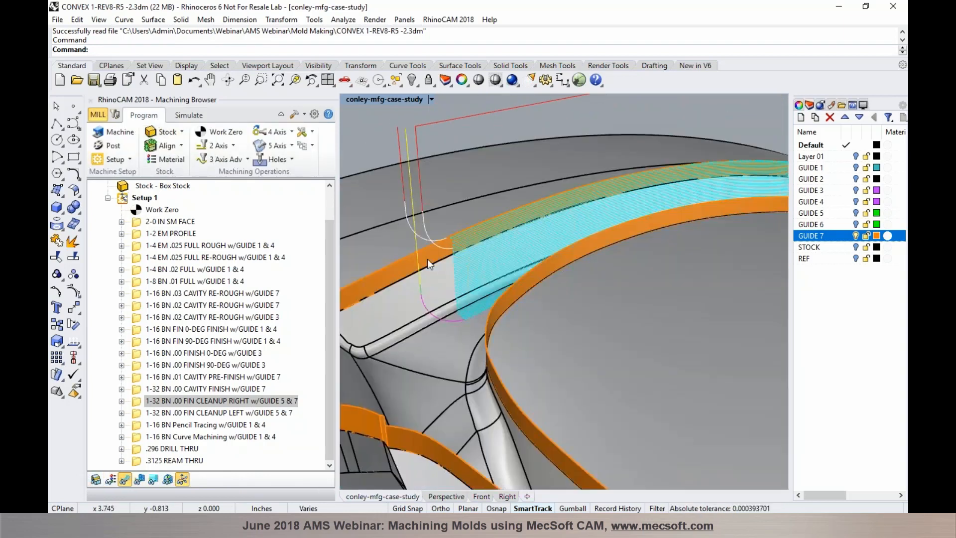
scroll(442, 266, up, 2)
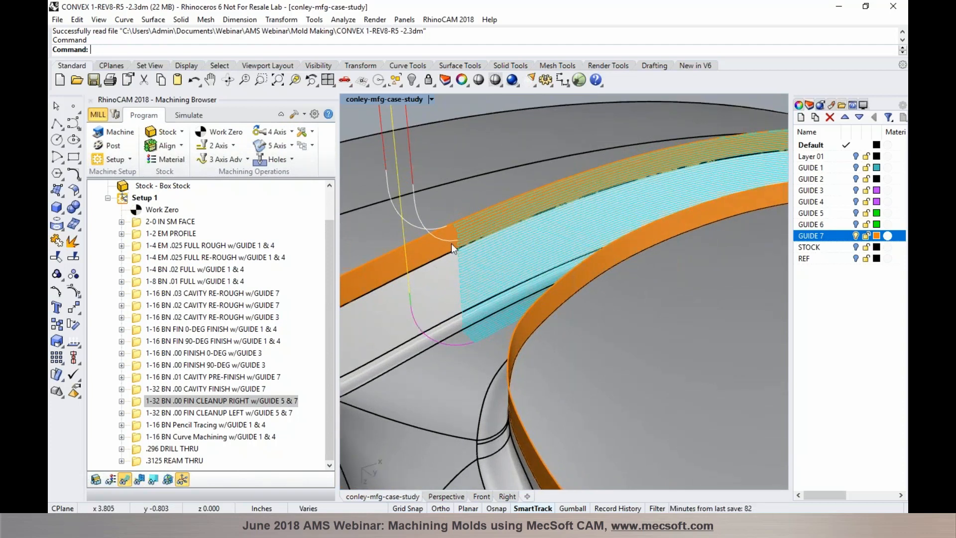
right_drag(450, 242, 487, 243)
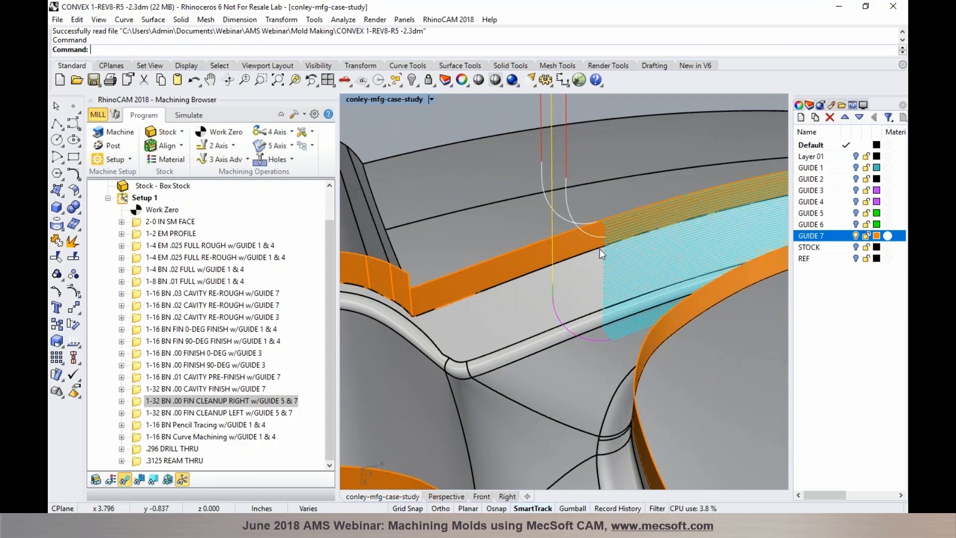
right_drag(520, 255, 671, 240)
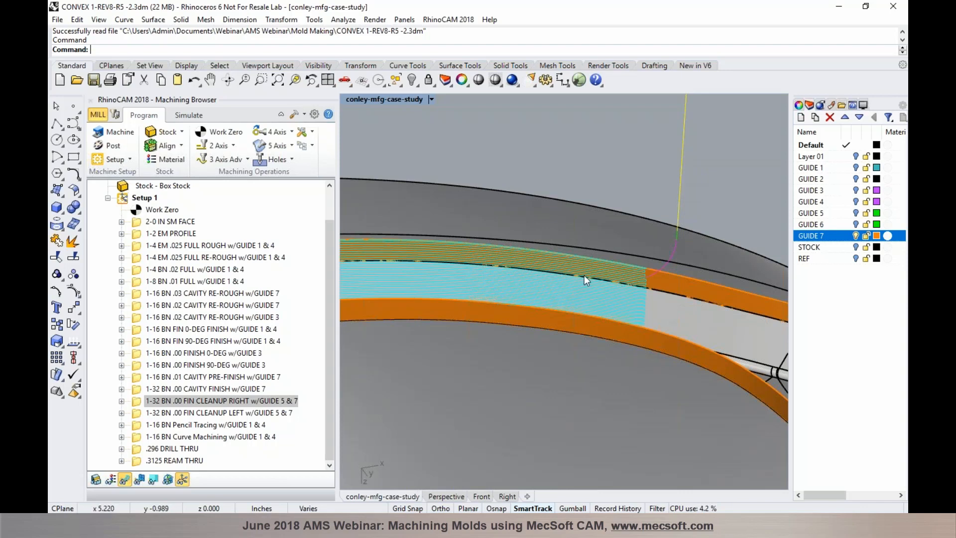
scroll(587, 275, down, 3)
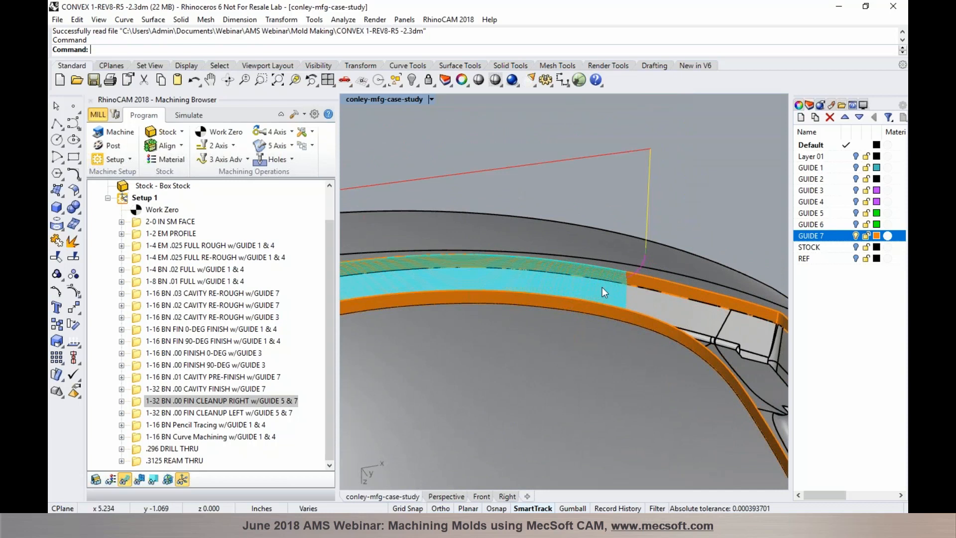
scroll(602, 286, down, 5)
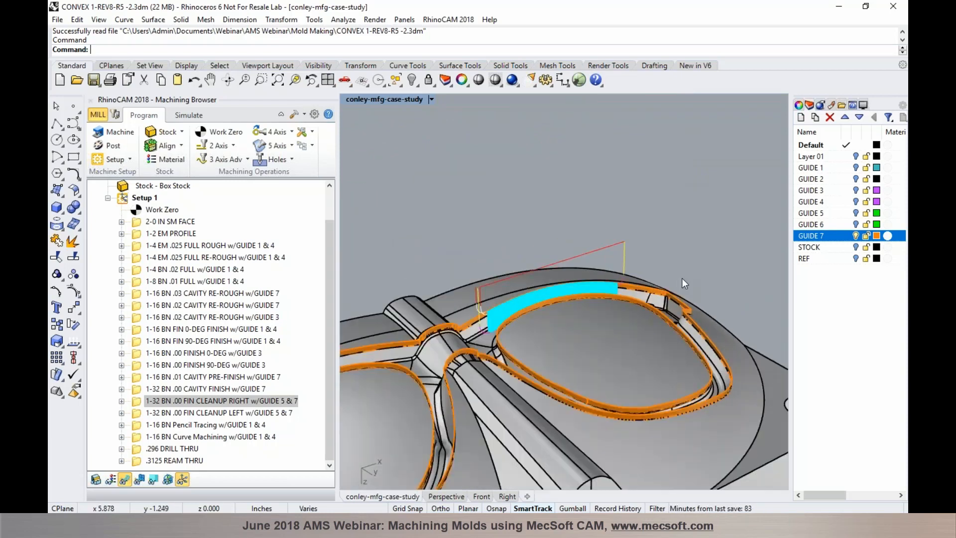
scroll(501, 327, up, 8)
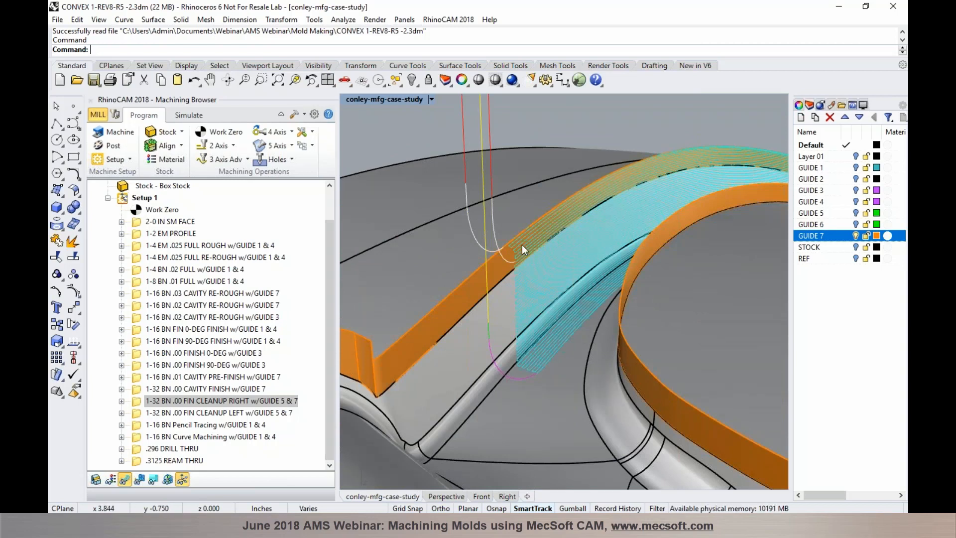
right_drag(572, 281, 554, 269)
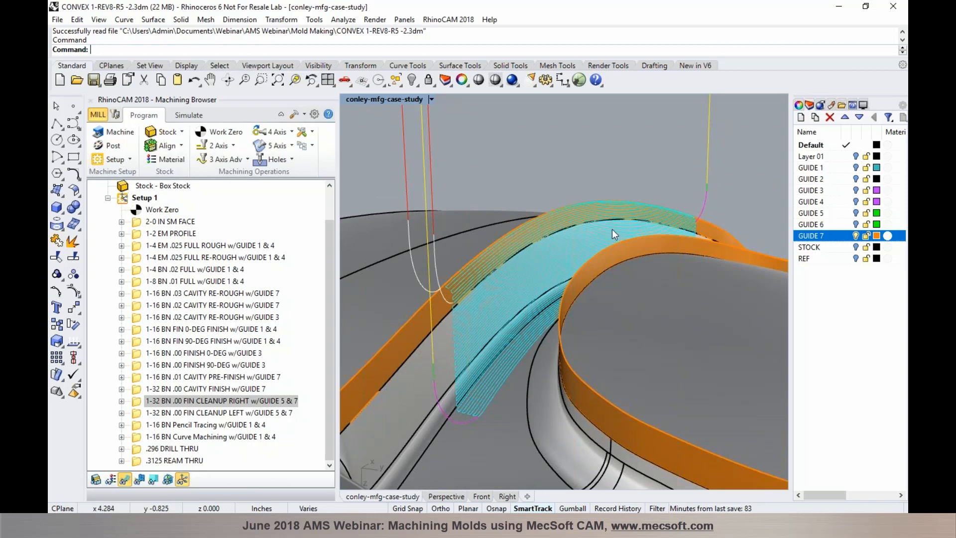
scroll(611, 229, down, 5)
right_drag(588, 254, 781, 234)
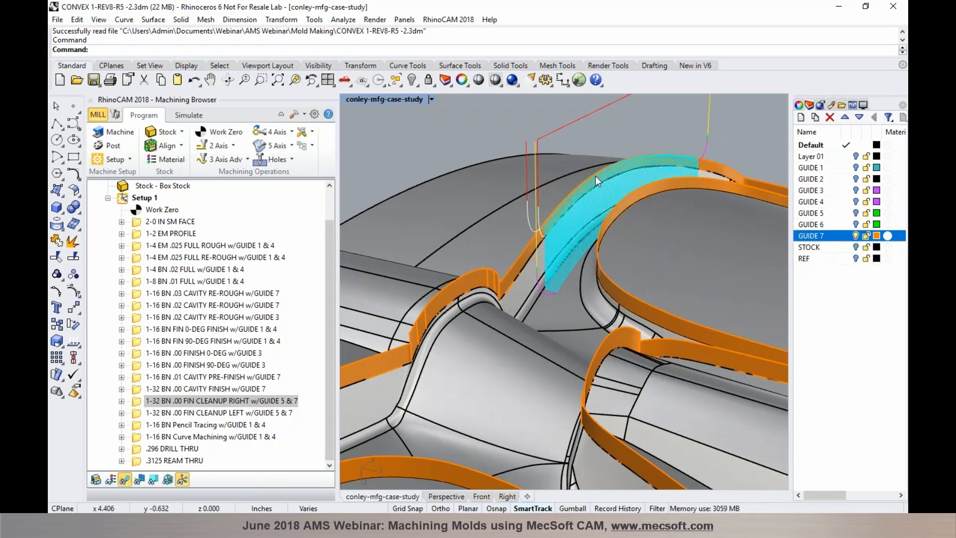
scroll(595, 175, down, 5)
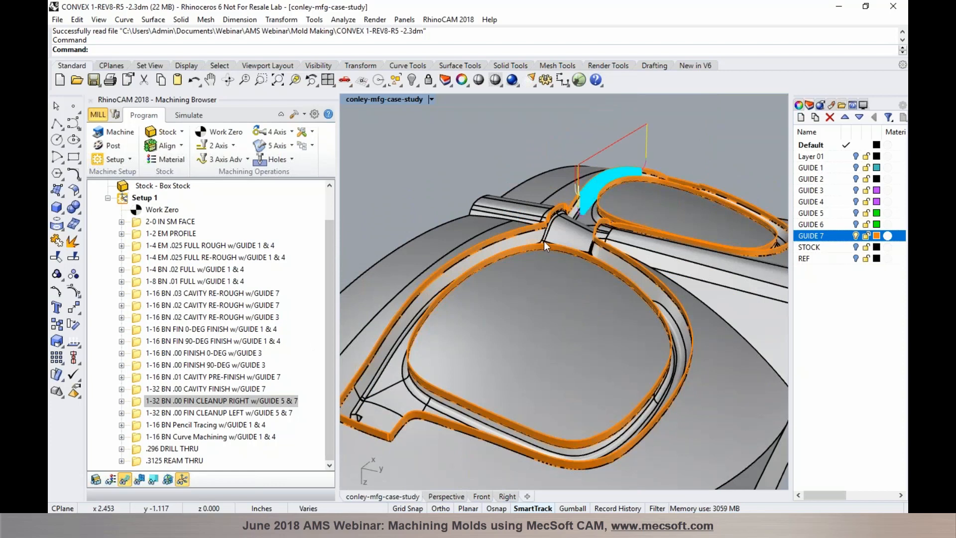
Review FIN CLEANUP LEFT's 3D Offset Profiling settings and the 3 Axis Adv gallery without changes
click(171, 413)
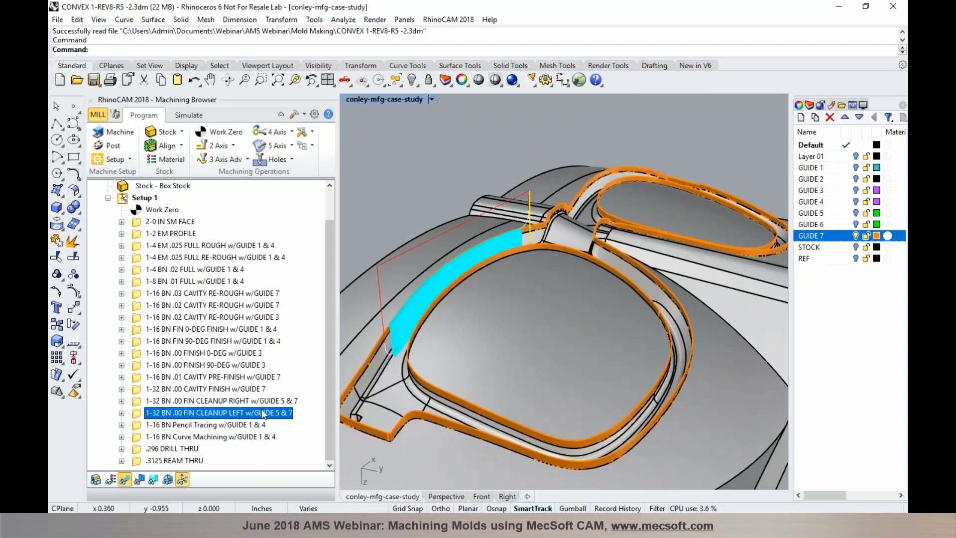
double_click(137, 414)
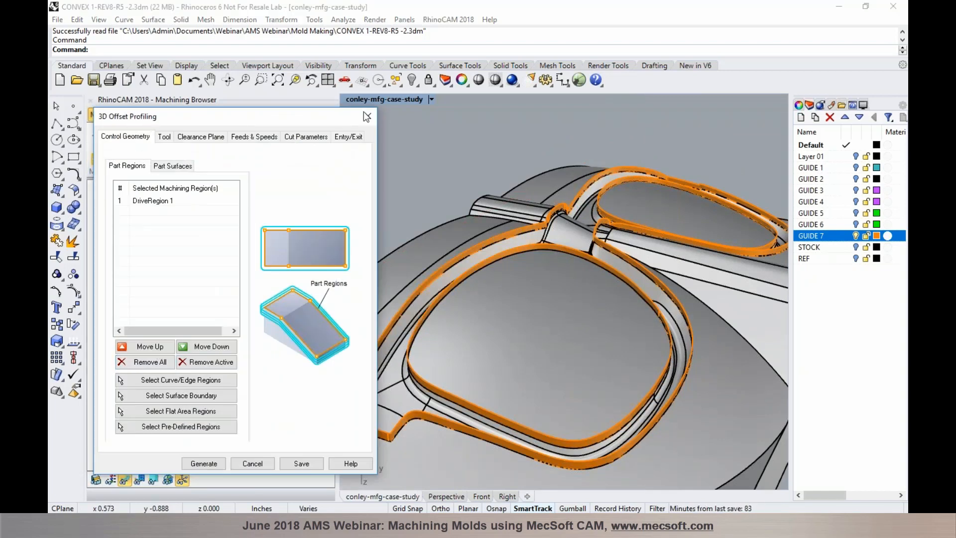
click(367, 117)
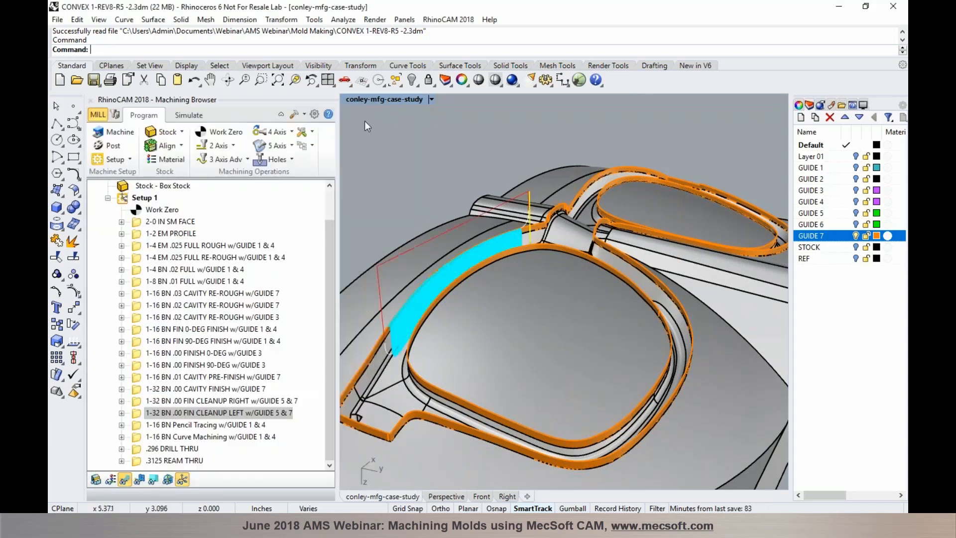
click(247, 161)
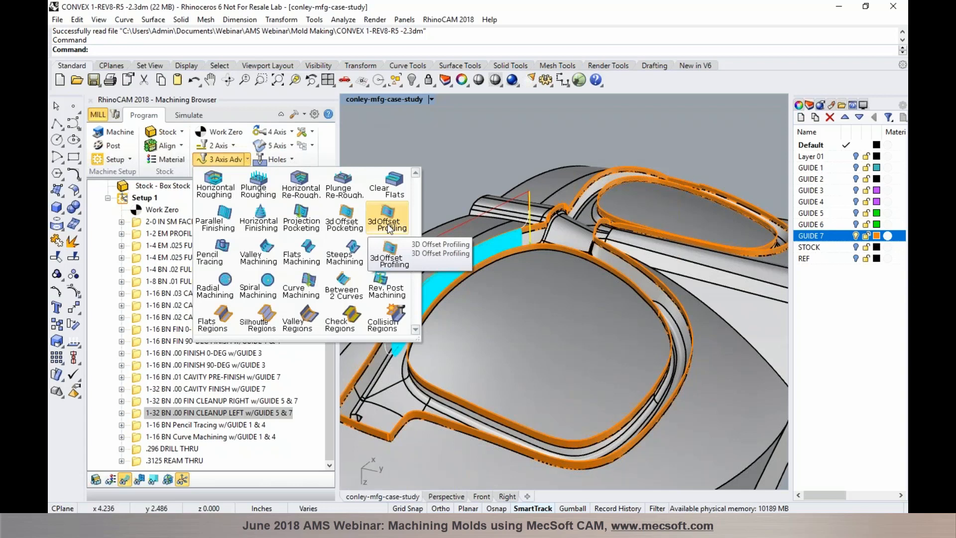
click(446, 161)
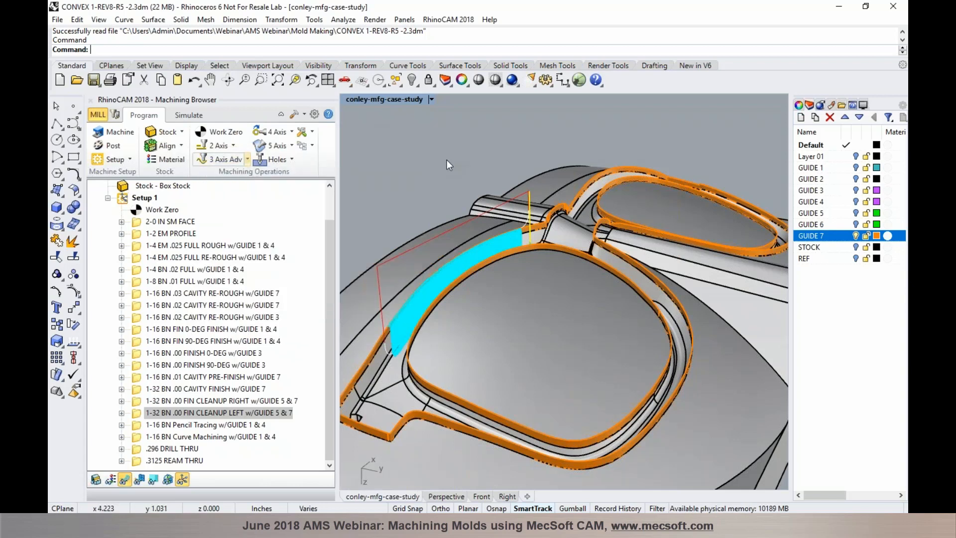
Simulate the 1-32 BN .00 FIN CLEANUP LEFT cut on the stock, then return to Program mode
scroll(429, 281, up, 2)
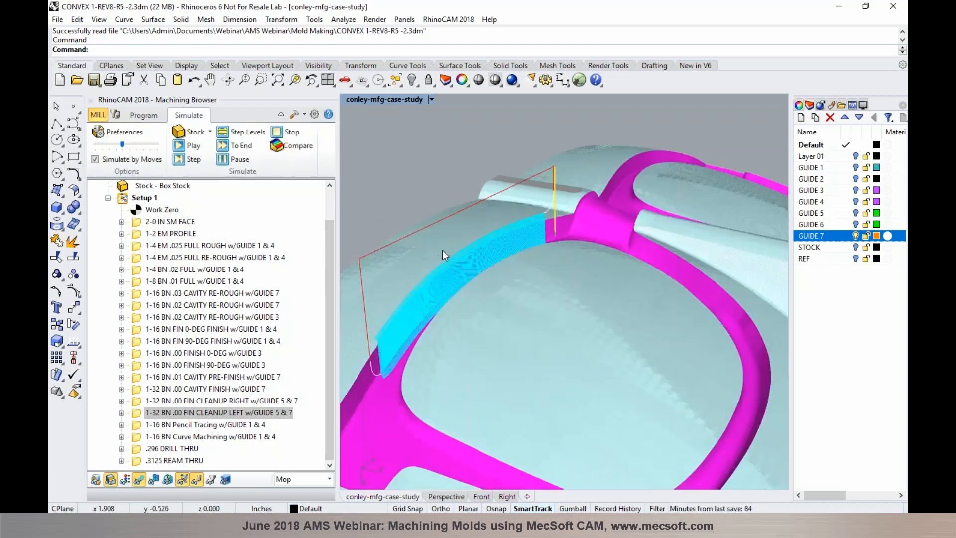
click(142, 478)
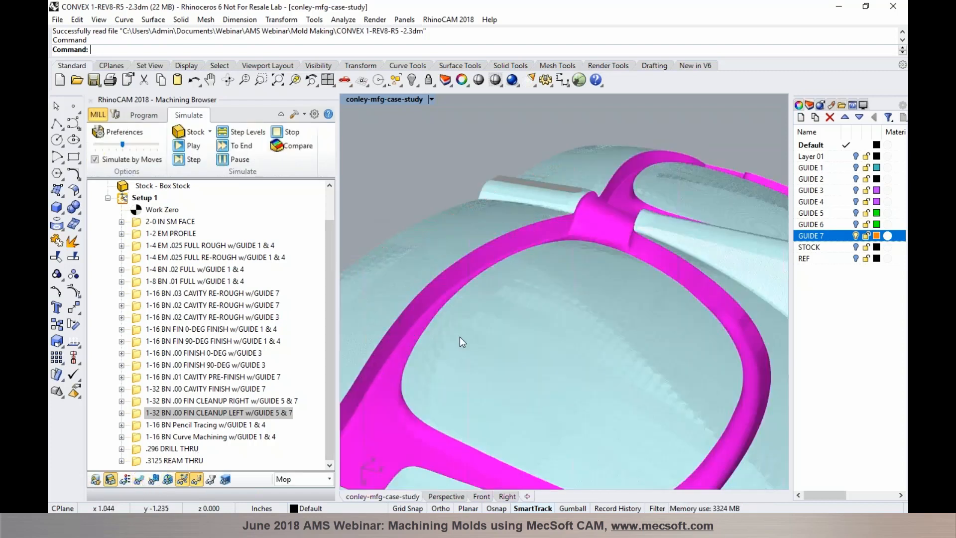
scroll(524, 263, down, 3)
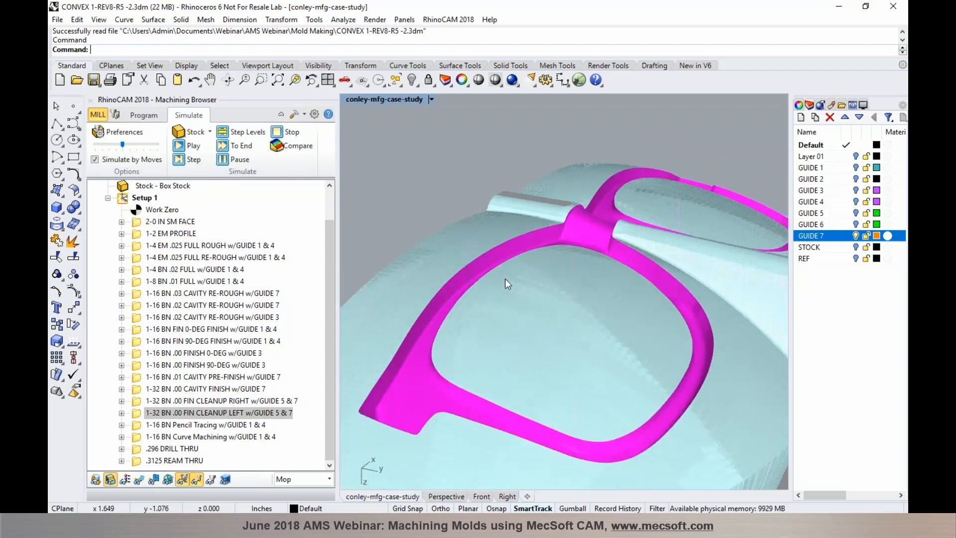
scroll(505, 279, up, 3)
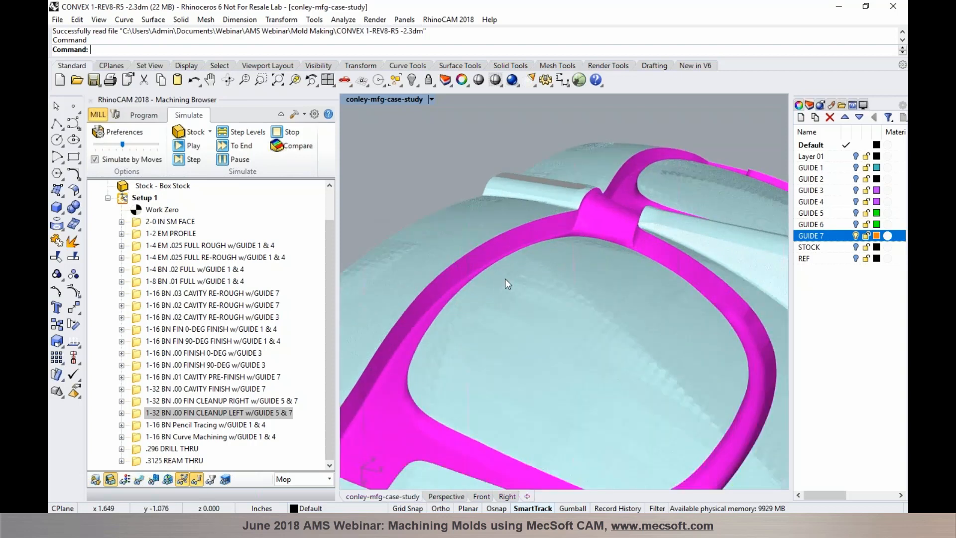
click(152, 115)
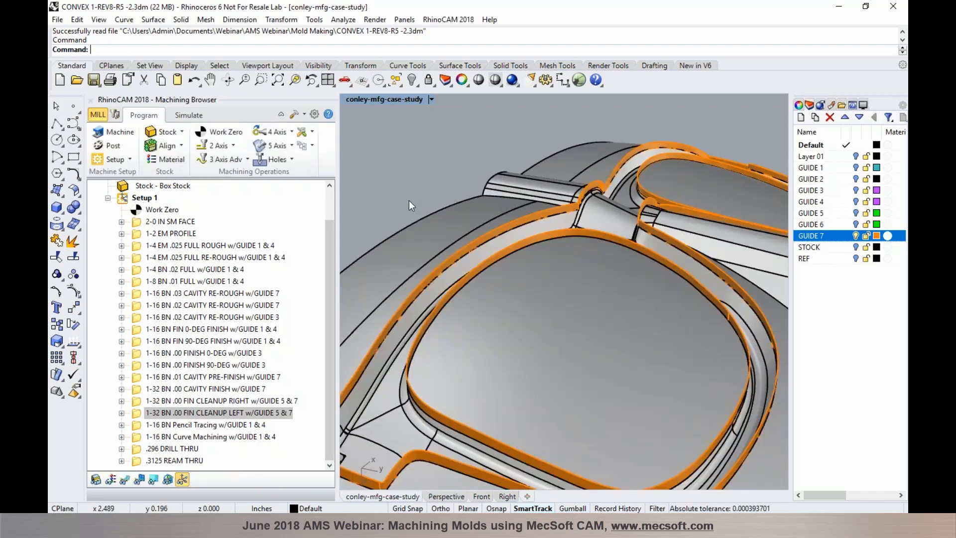
Hide the GUIDE 7 curves and display the Pencil Tracing toolpath along the ridge corner
scroll(408, 200, down, 3)
click(856, 236)
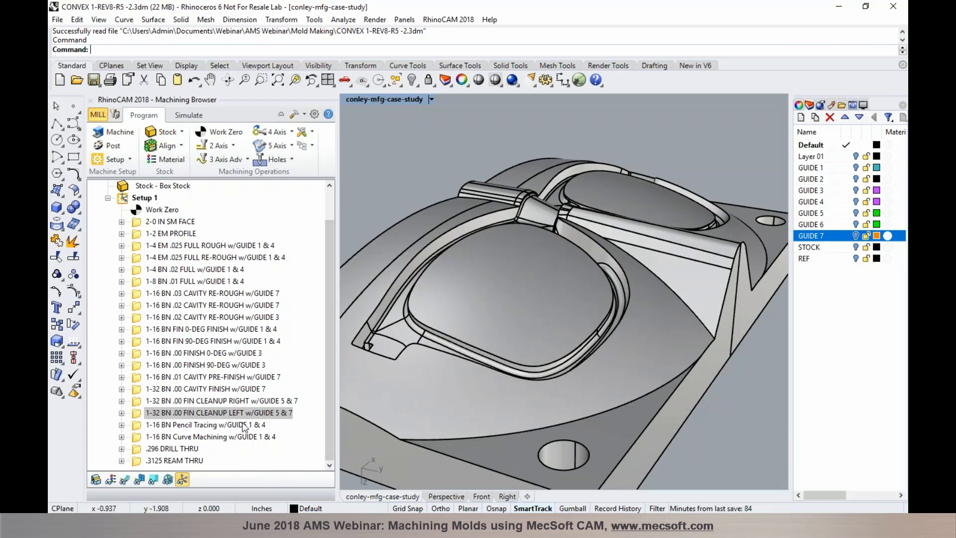
click(243, 424)
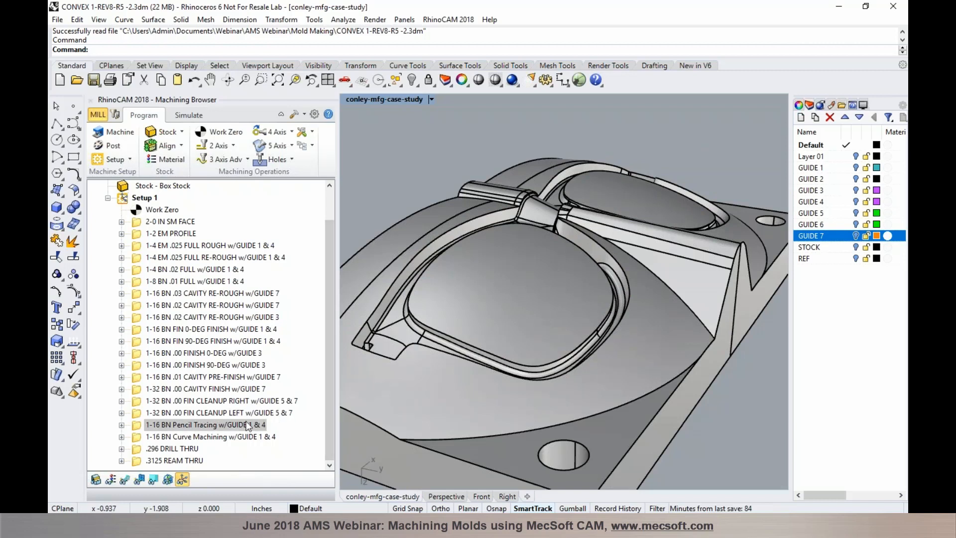
click(125, 480)
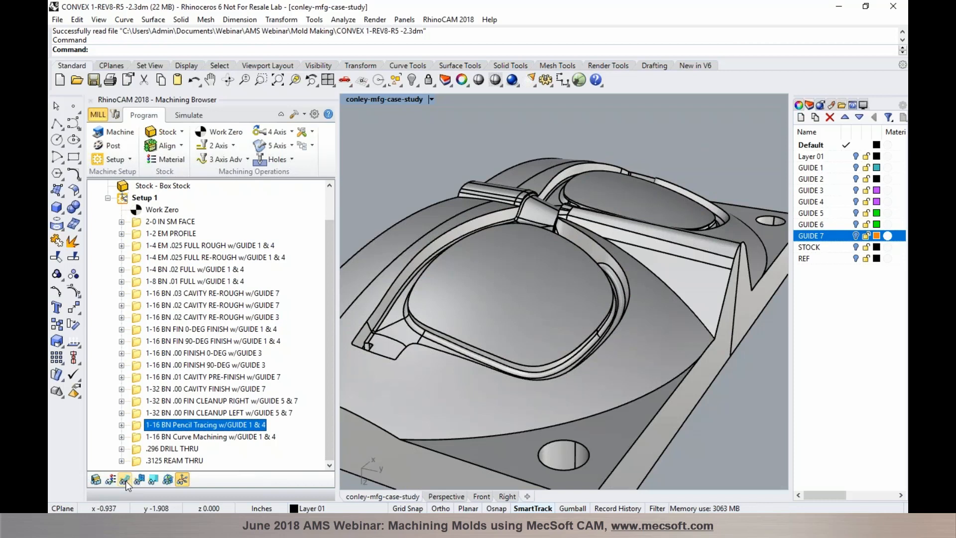
scroll(712, 285, up, 10)
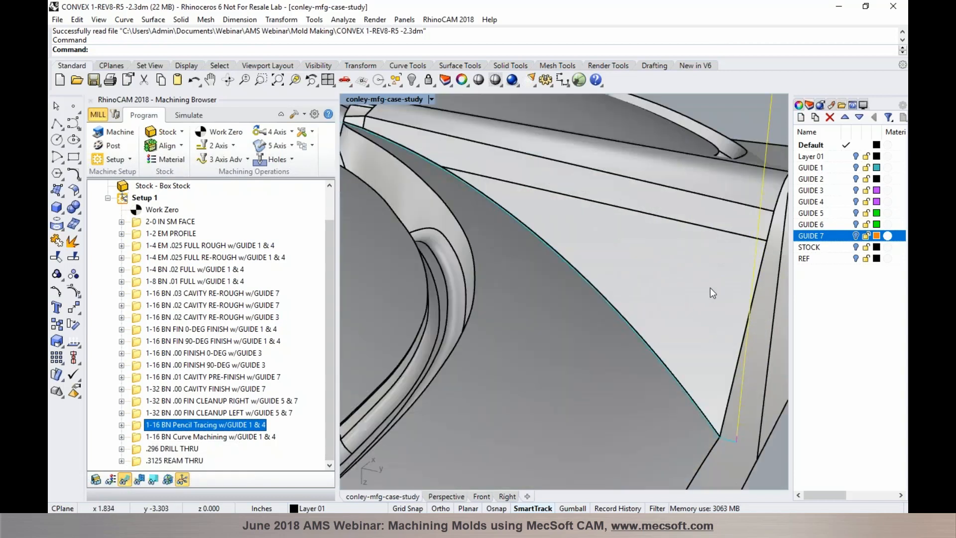
scroll(619, 330, down, 7)
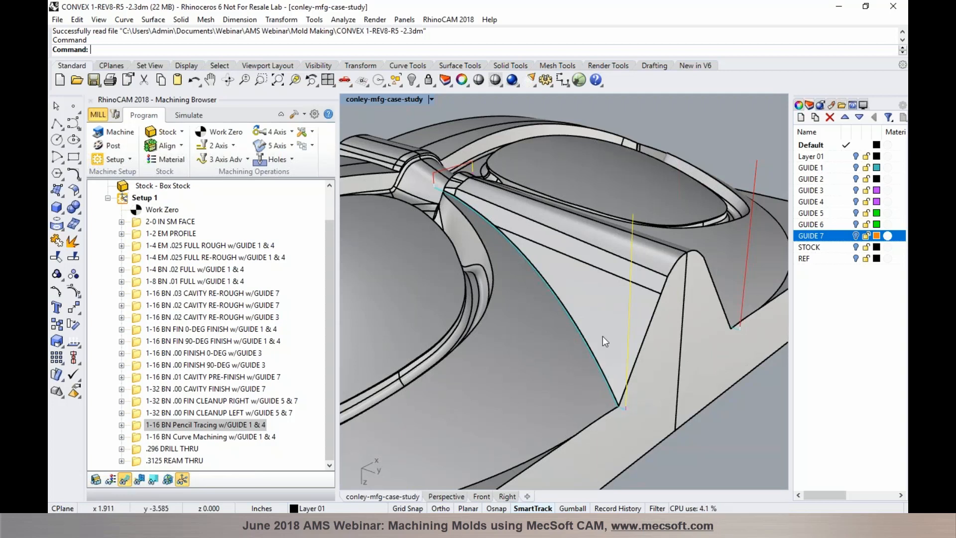
right_drag(552, 318, 533, 288)
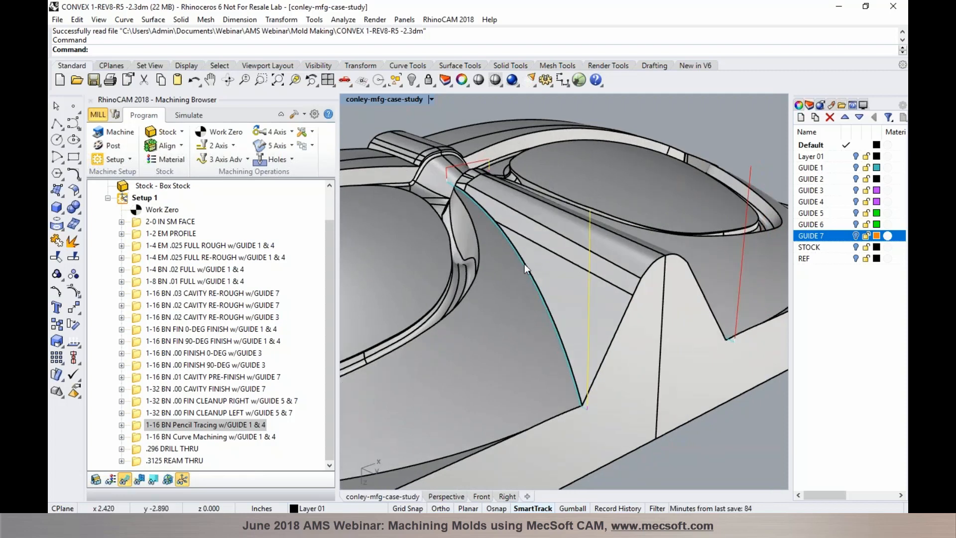
Simulate the 1-16 BN Pencil Tracing pass and orbit the stock to check the corner
click(191, 116)
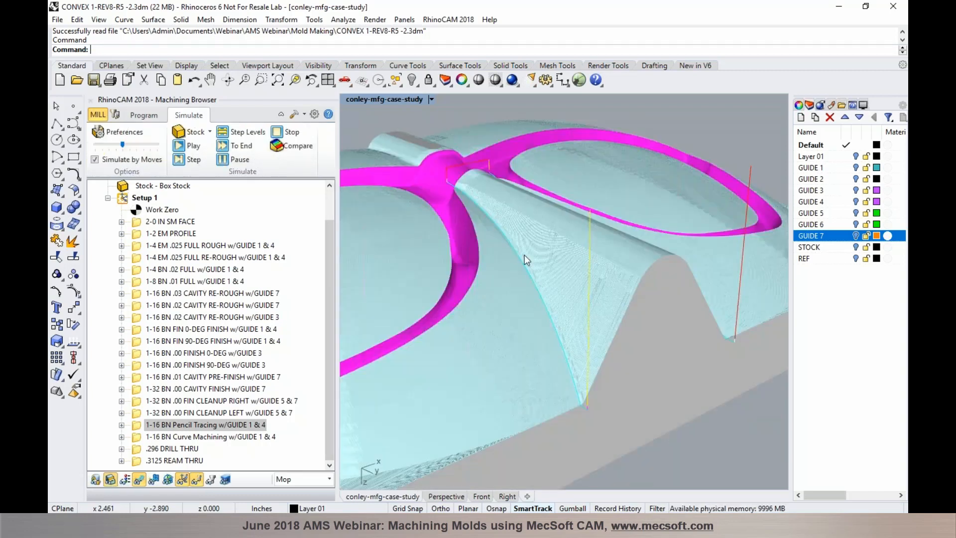
right_drag(569, 251, 474, 202)
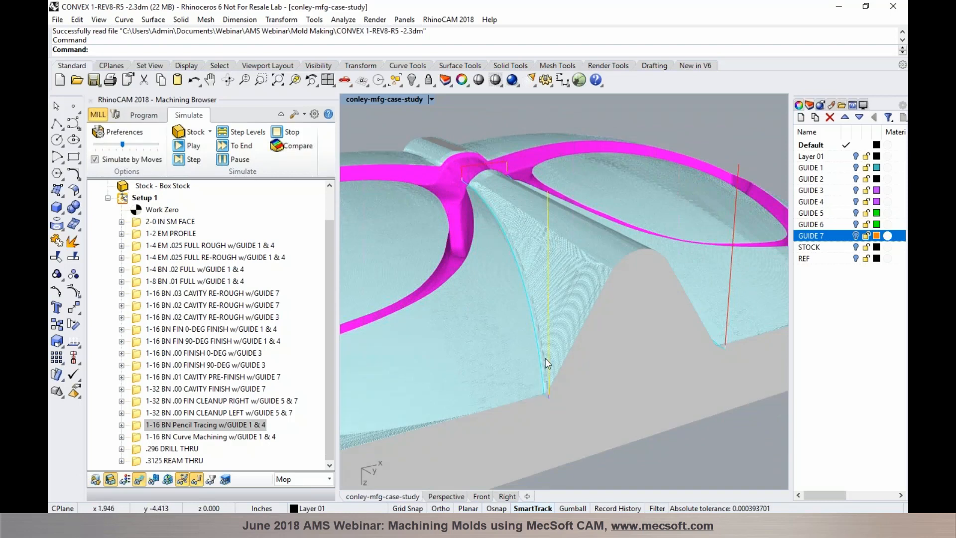
scroll(590, 340, down, 3)
scroll(553, 314, up, 4)
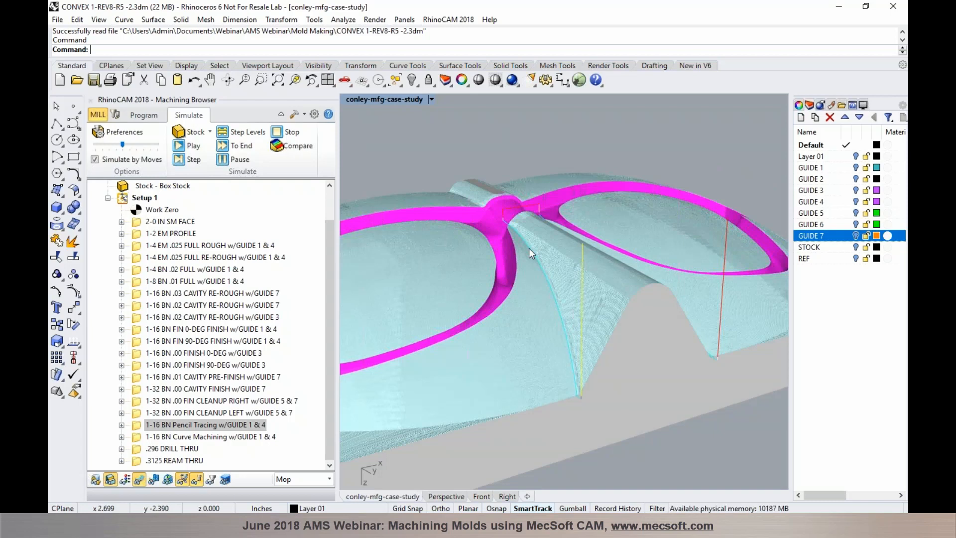
right_drag(521, 260, 486, 346)
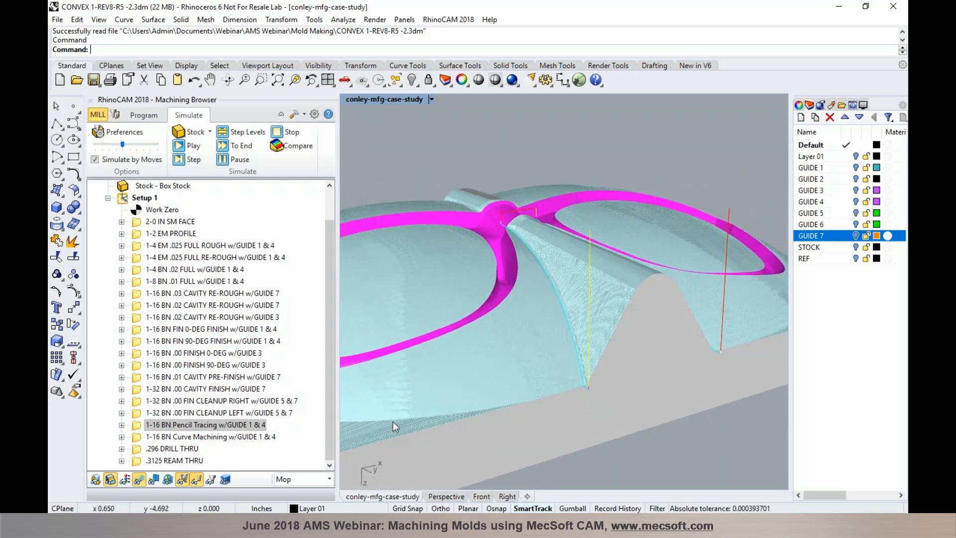
Return to Program mode, glance at the 3 Axis Adv gallery, and select Curve Machining
click(146, 116)
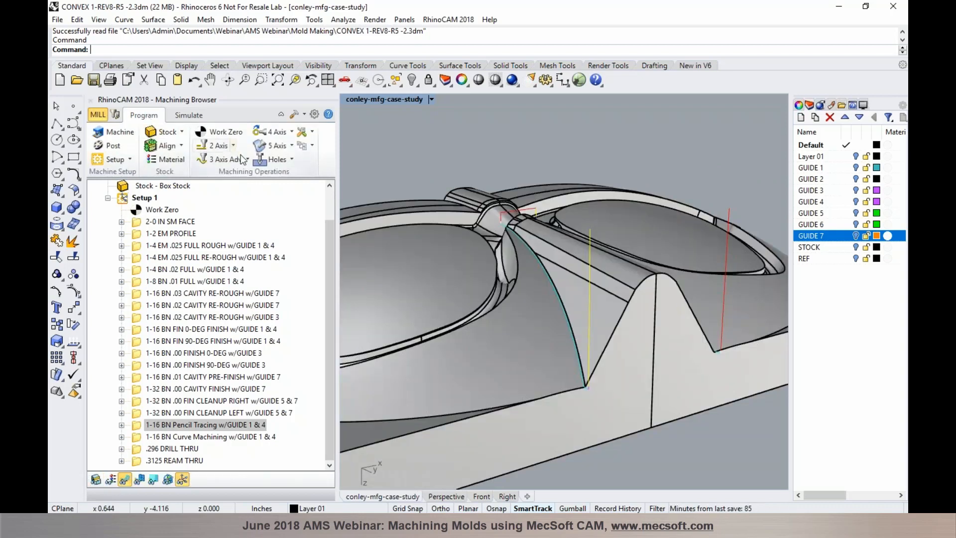
click(242, 159)
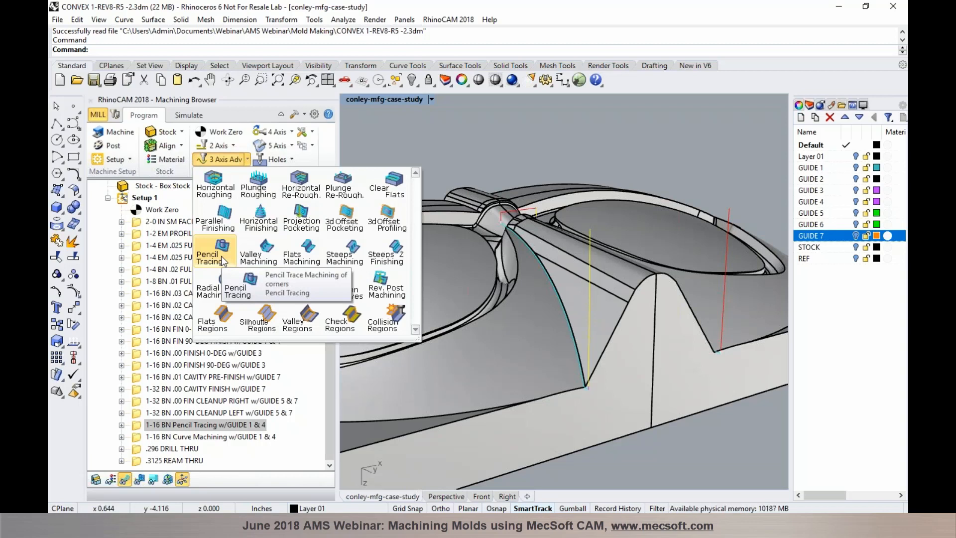
click(410, 111)
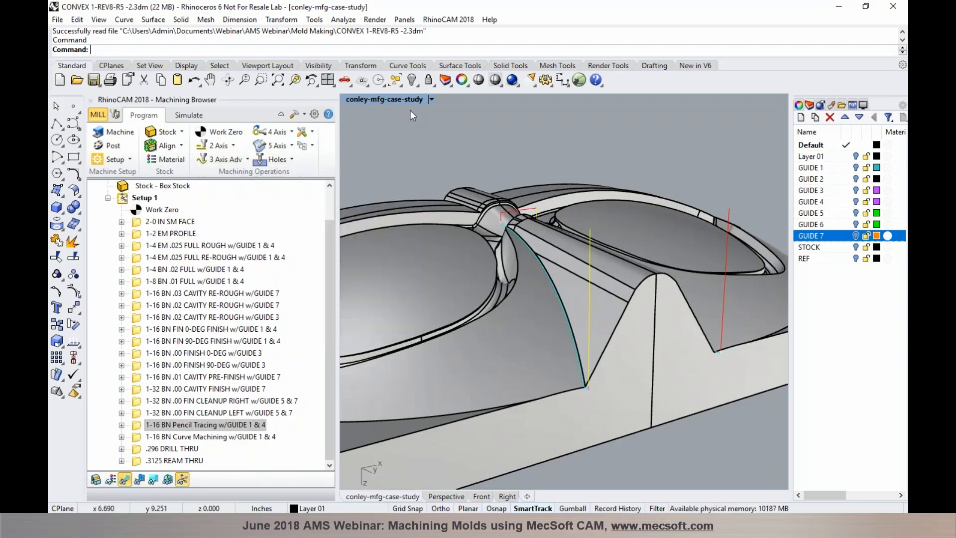
click(250, 436)
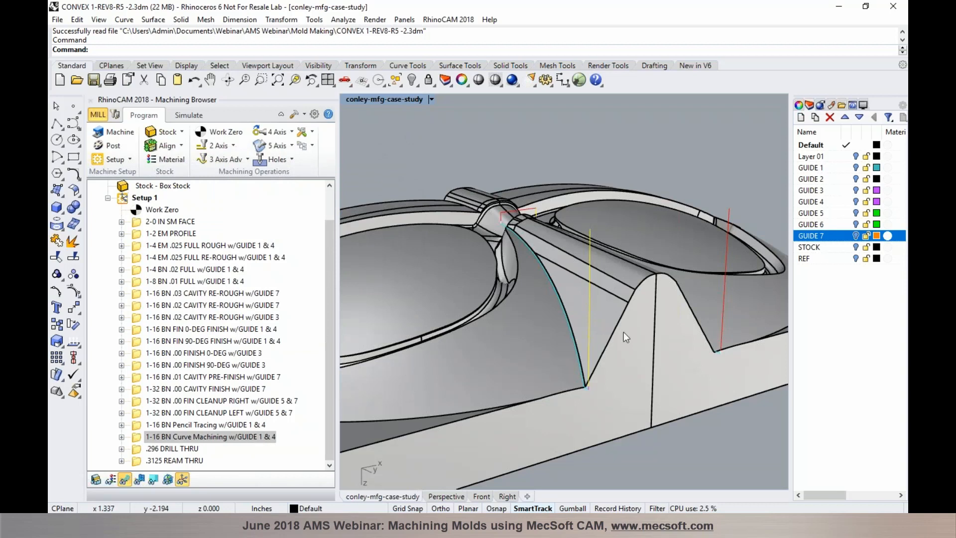
Zoom and tilt over the simulated Curve Machining edge cut, then select the .296 DRILL THRU operation
scroll(650, 330, down, 6)
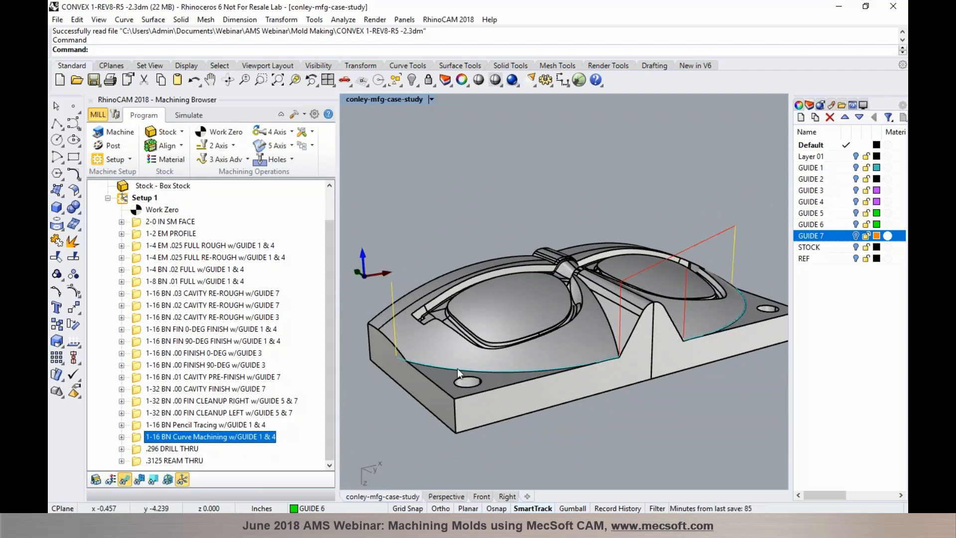
scroll(457, 368, up, 4)
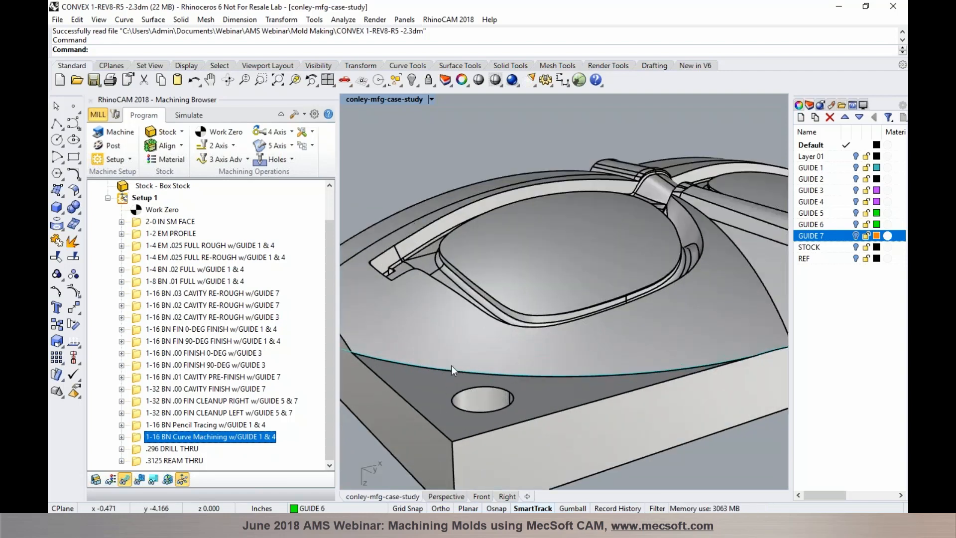
scroll(459, 363, down, 4)
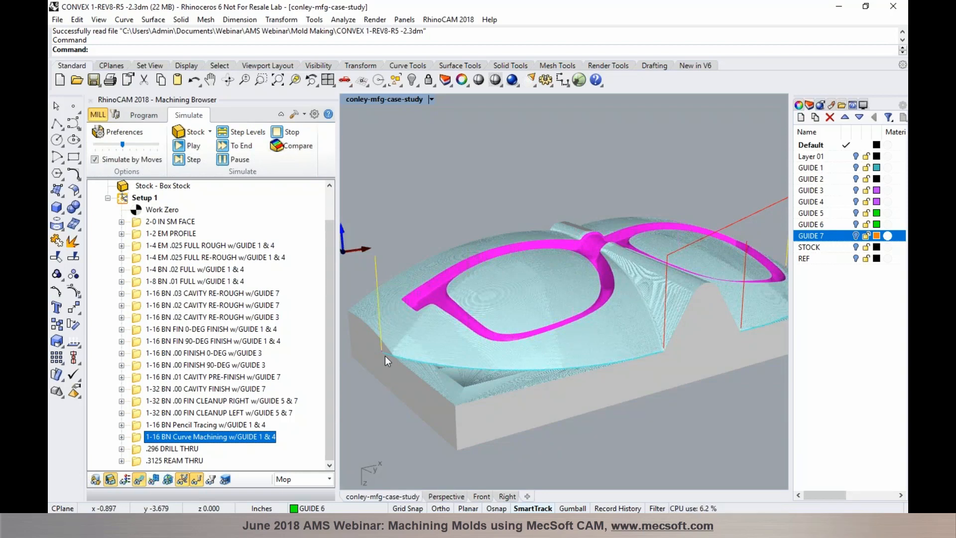
scroll(399, 361, up, 3)
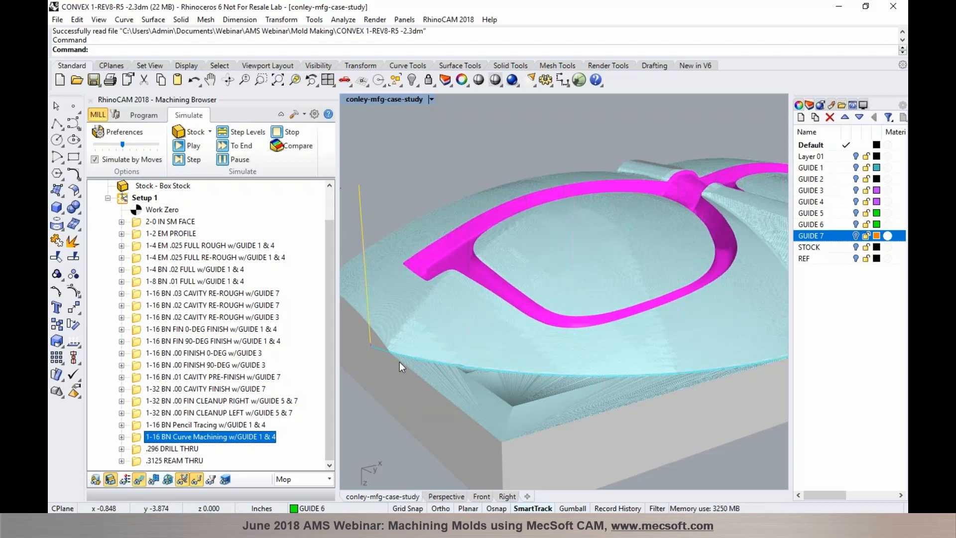
scroll(400, 360, up, 4)
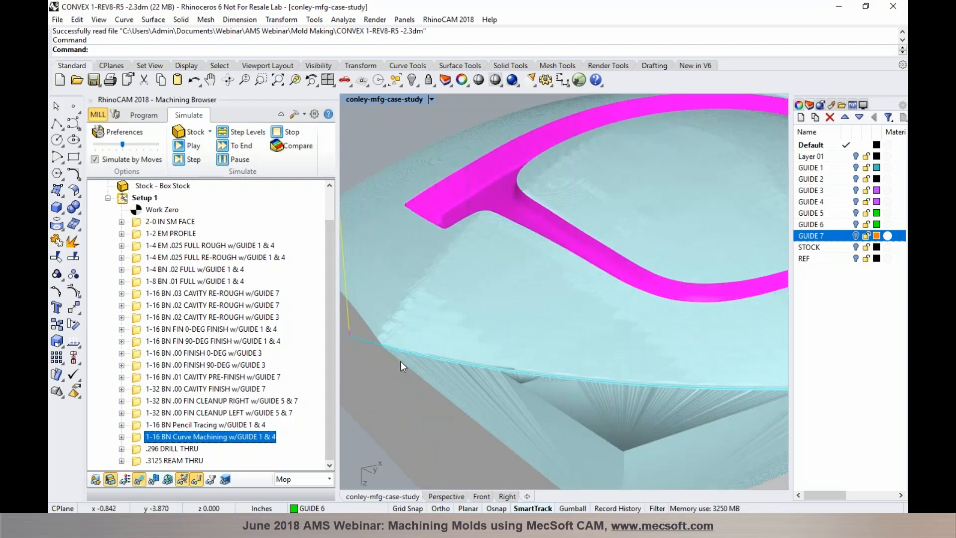
scroll(403, 347, down, 5)
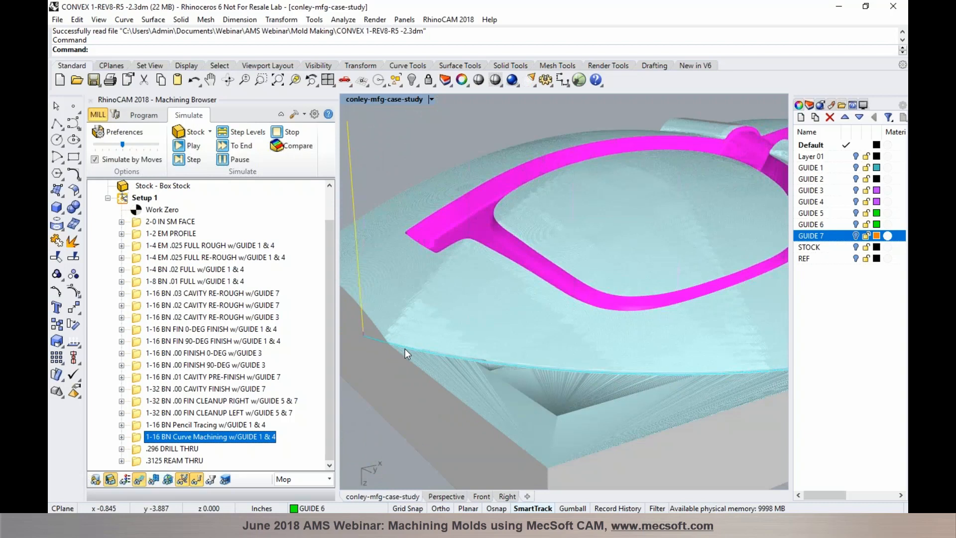
scroll(421, 348, down, 2)
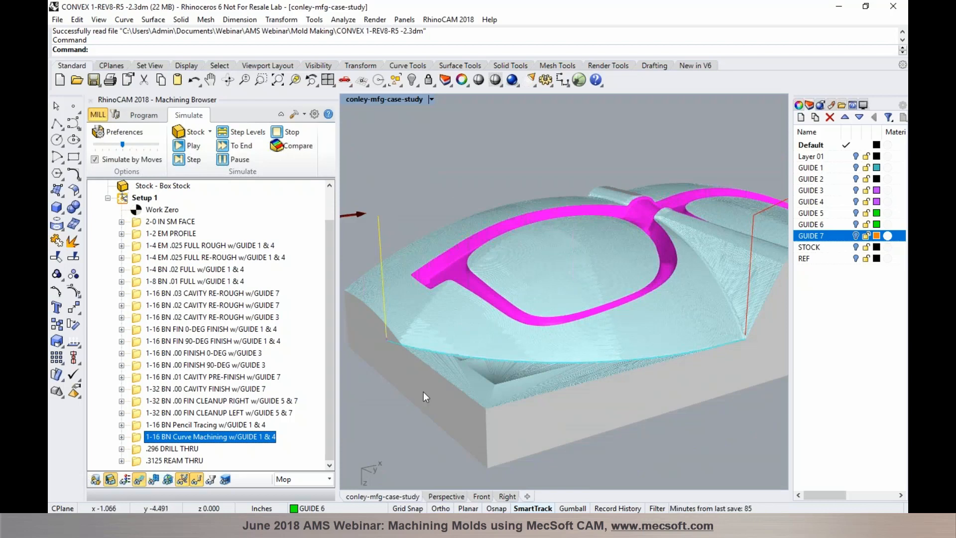
scroll(522, 330, down, 3)
right_drag(520, 326, 523, 345)
click(176, 449)
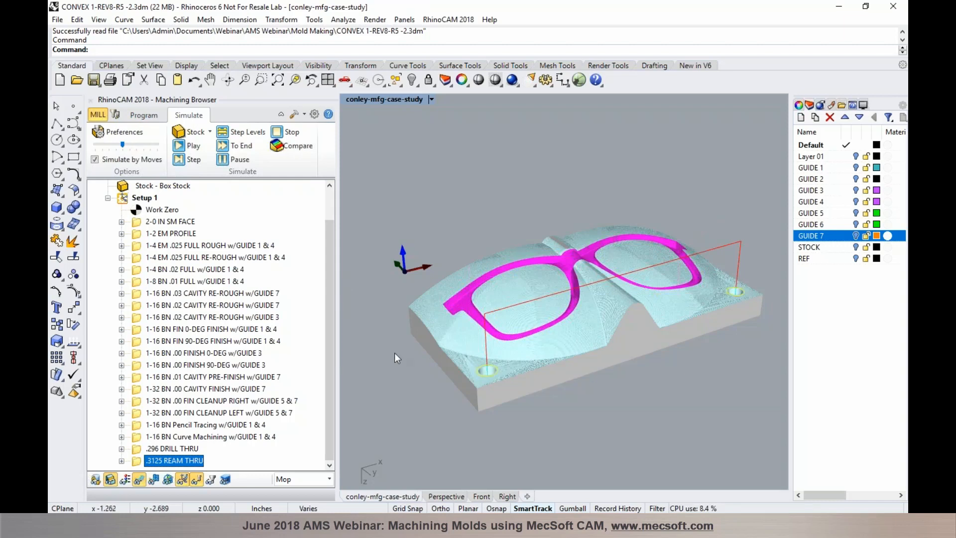
Review a Holes > Drill operation's Cut Parameters with Standard Drill, then cancel without changes
click(143, 115)
click(291, 159)
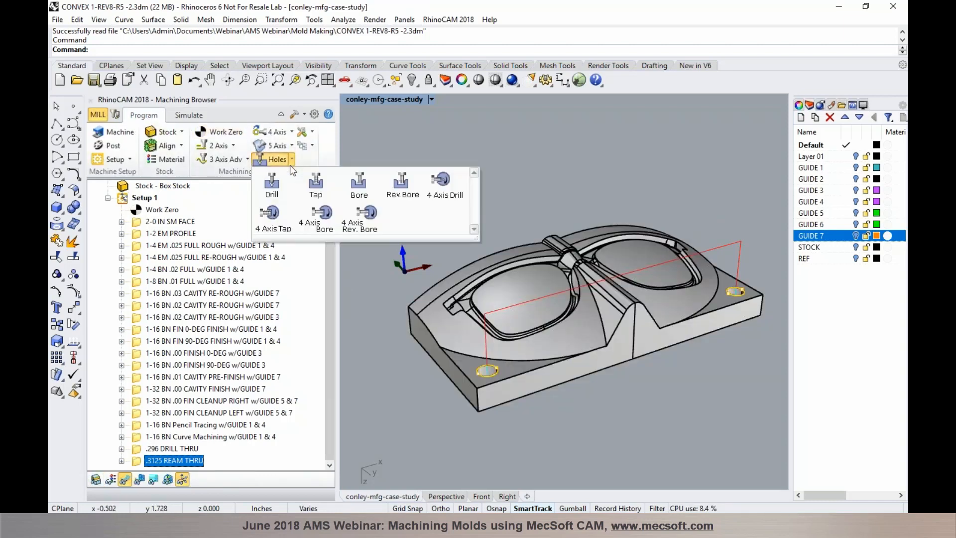
click(275, 192)
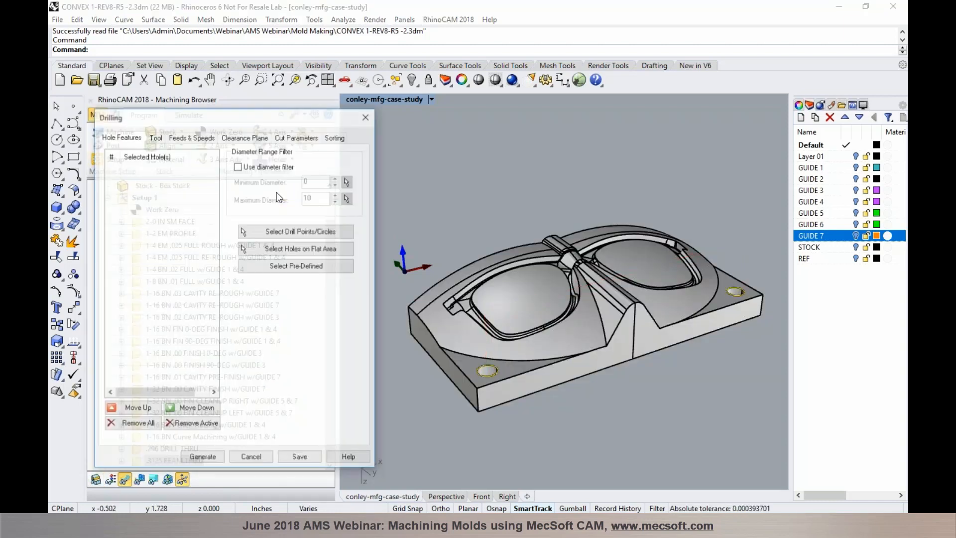
click(296, 137)
click(196, 171)
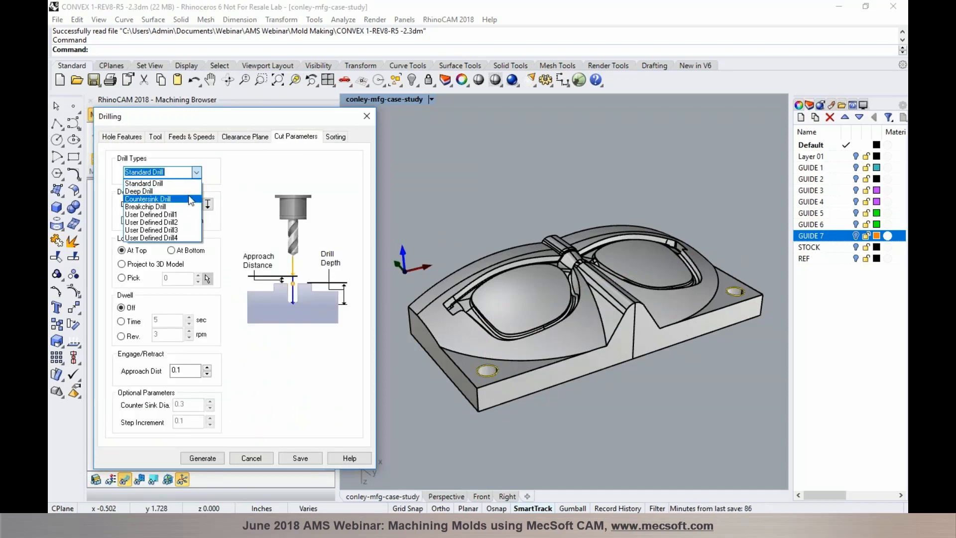
click(197, 172)
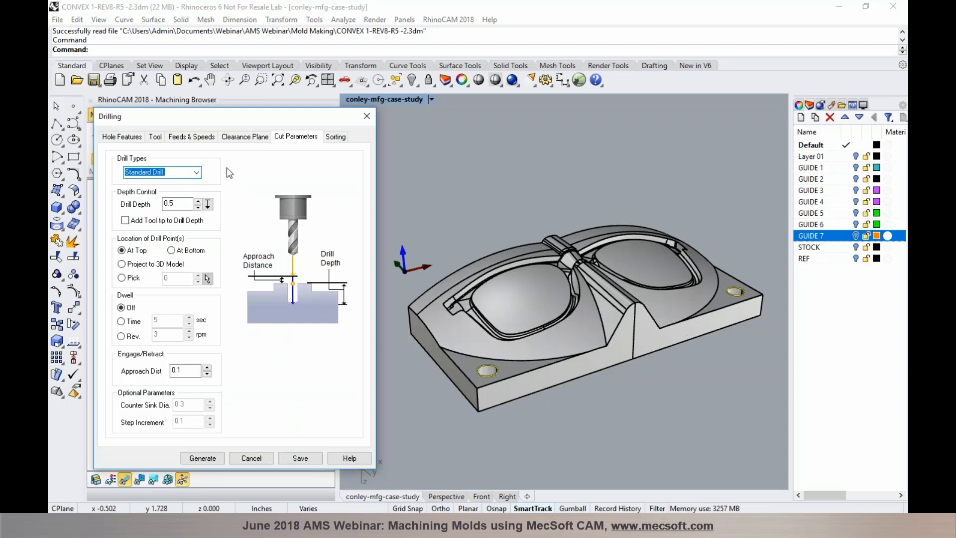
click(248, 457)
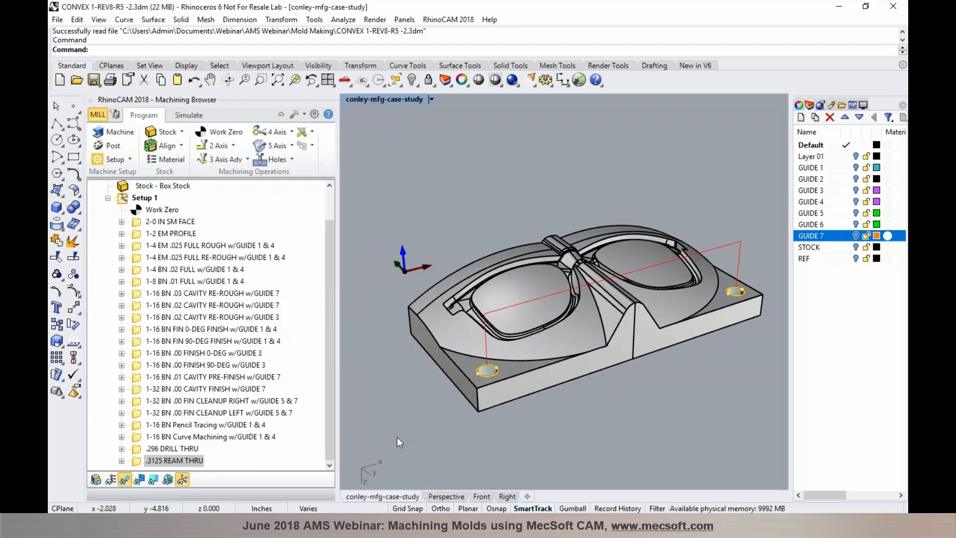
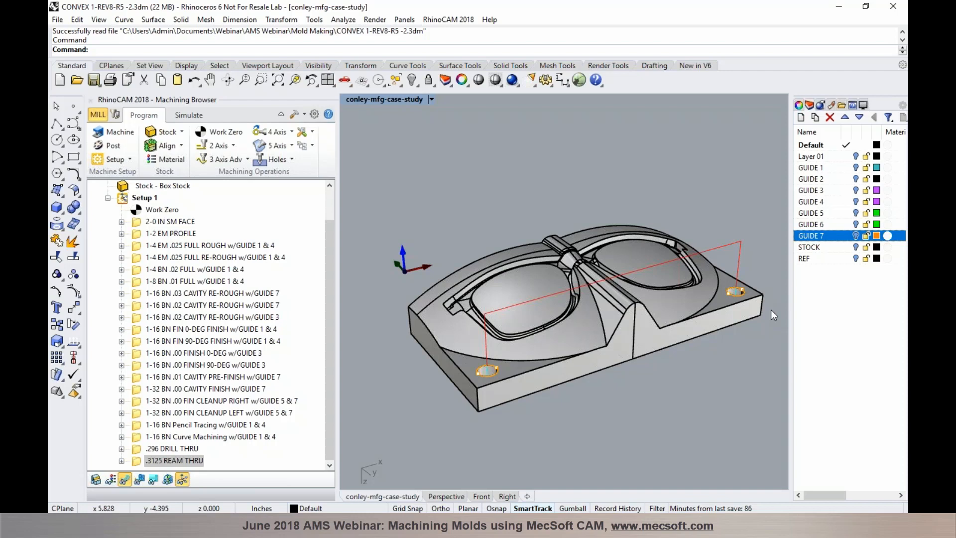
Glance at the knowledge base options, then bring the CONCAVE 1-REV5-R5.3dm mold file to the front
click(312, 145)
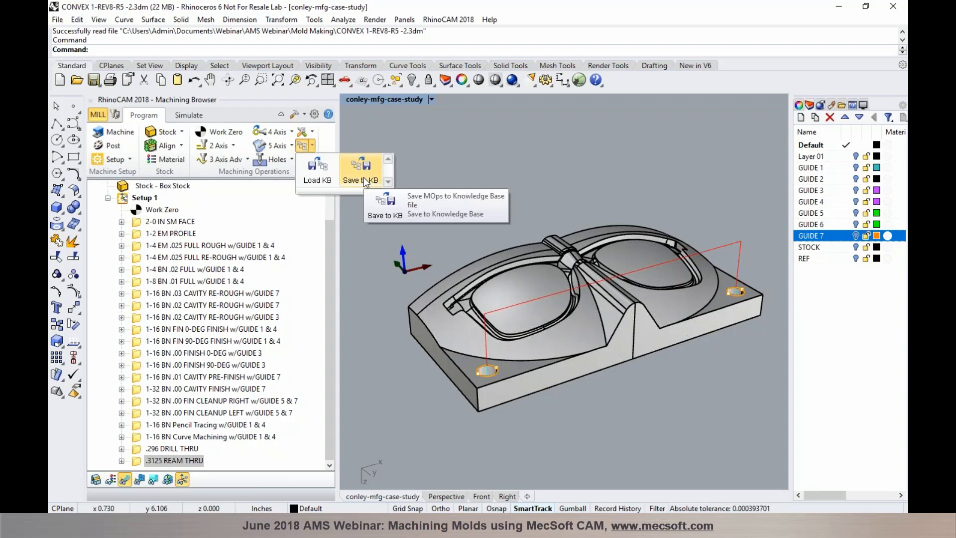
click(493, 190)
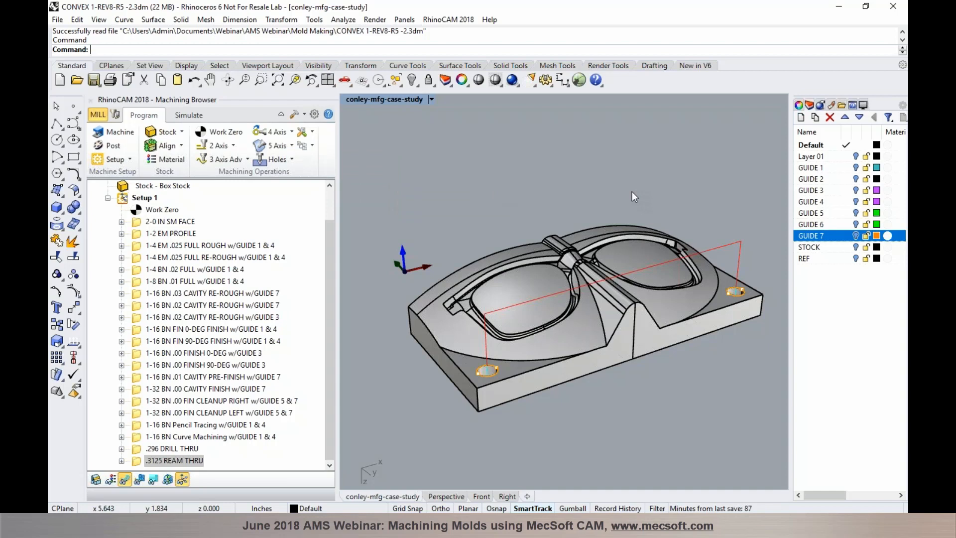
click(561, 525)
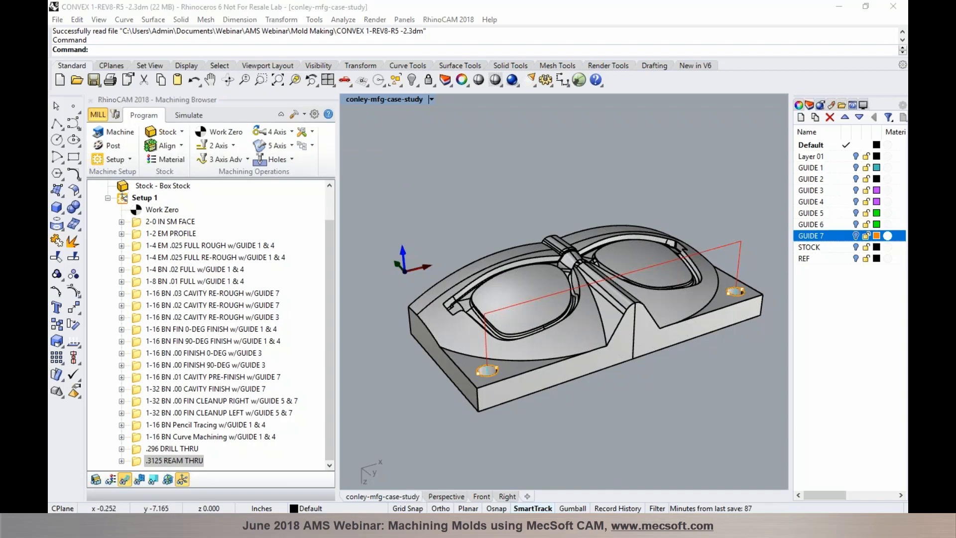
click(521, 435)
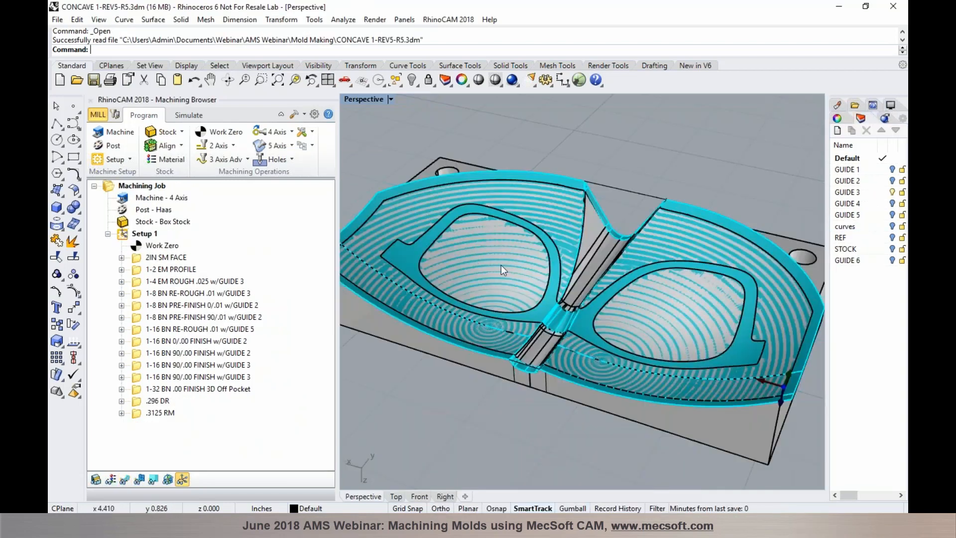
Compare the 2IN SM FACE and 1-2 EM PROFILE operations, ending on 2IN SM FACE zoomed out
click(176, 259)
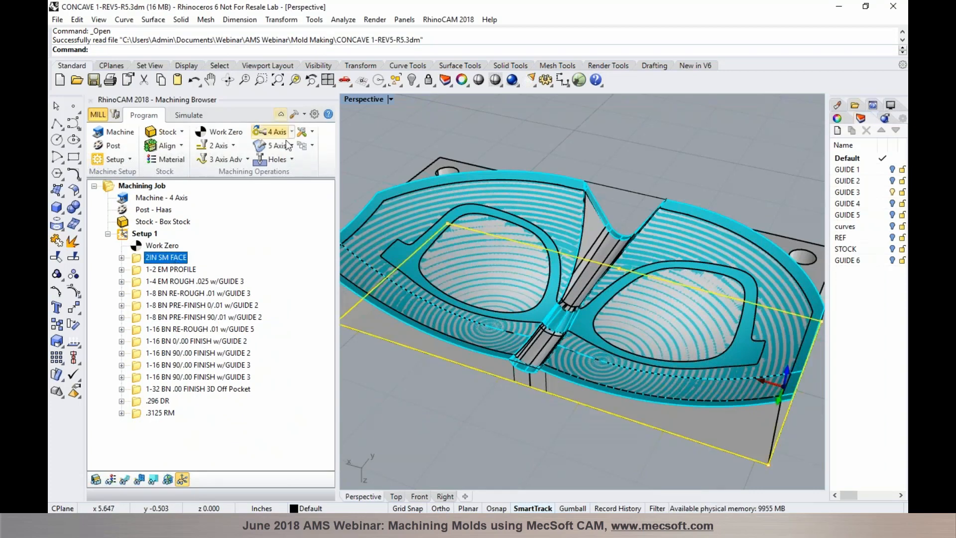
click(312, 146)
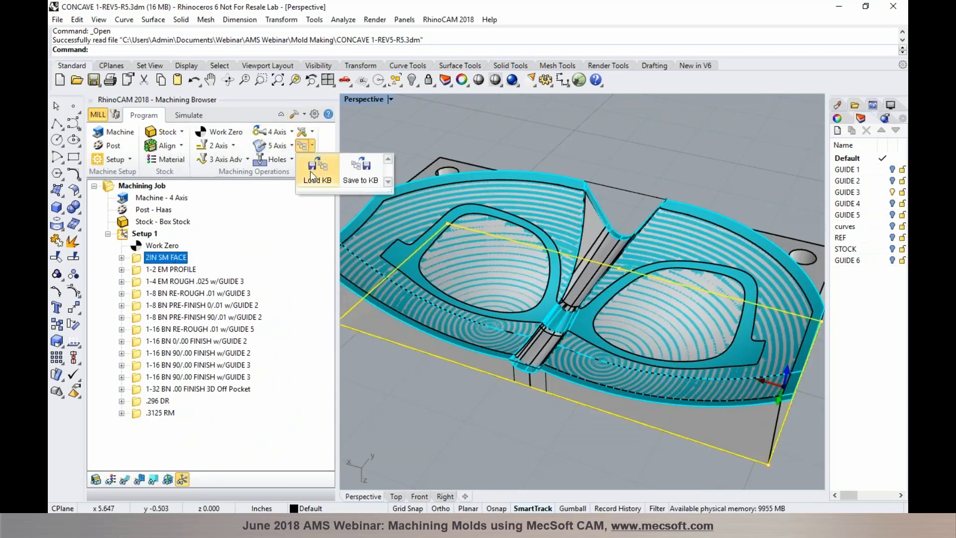
click(171, 272)
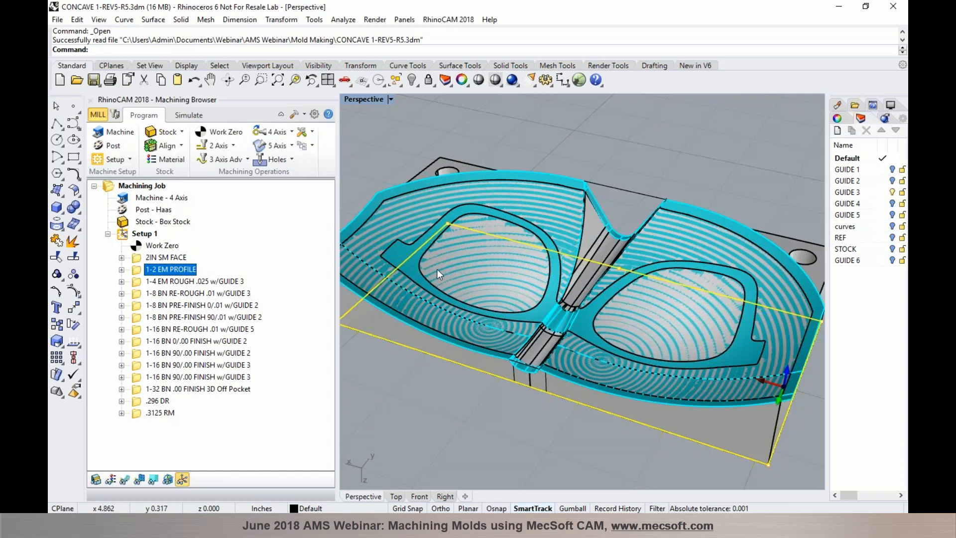
click(167, 257)
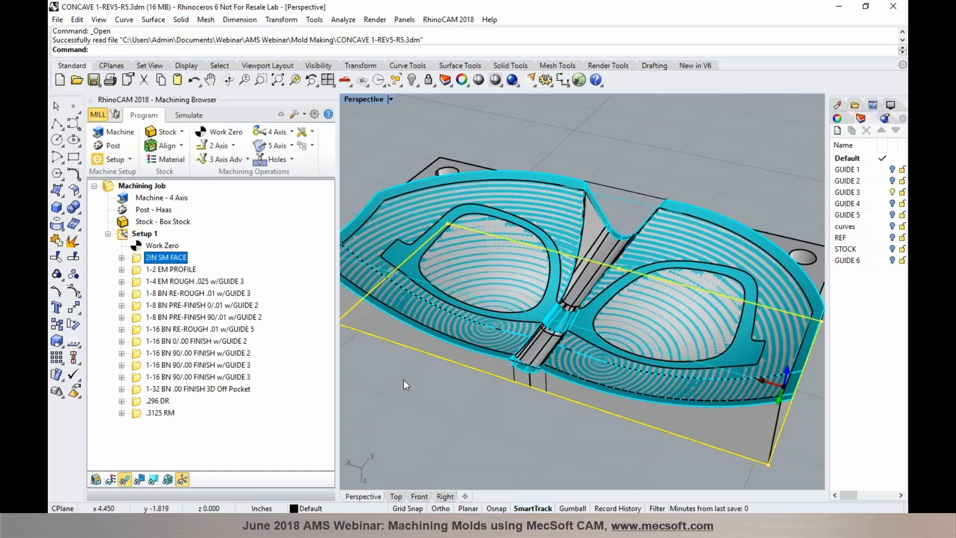
scroll(450, 384, down, 3)
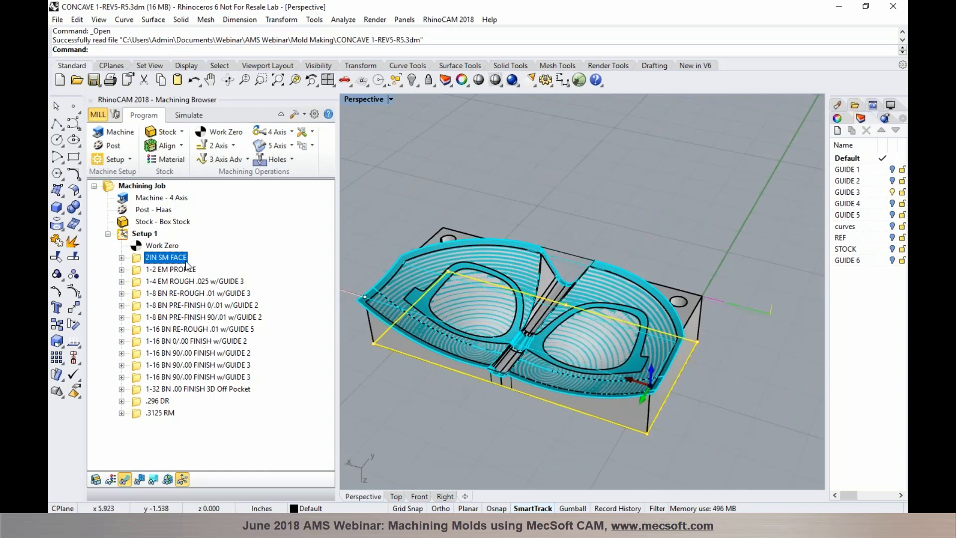
click(189, 115)
Show the box stock and simulate the 1-2 EM PROFILE cut, then return to Program mode
click(191, 133)
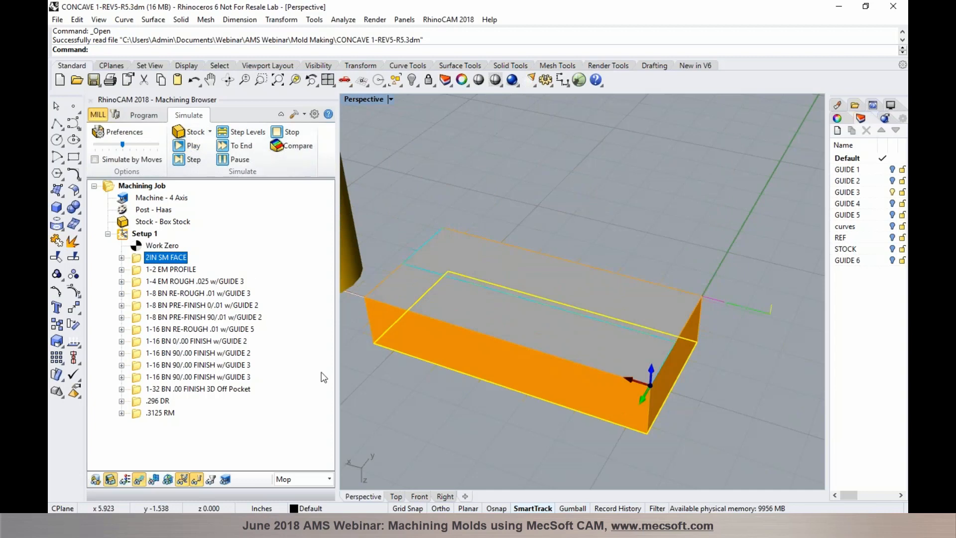
right_drag(382, 375, 621, 363)
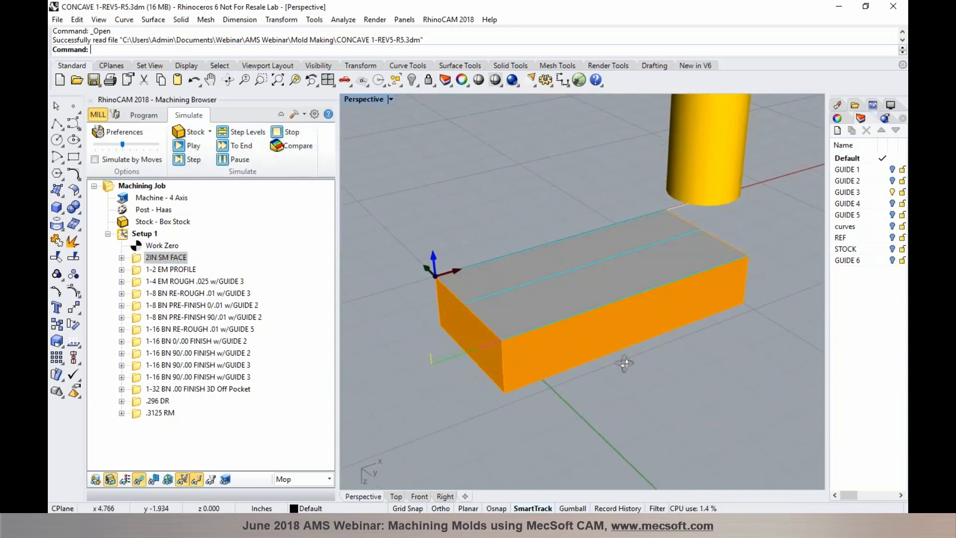
click(194, 269)
click(193, 145)
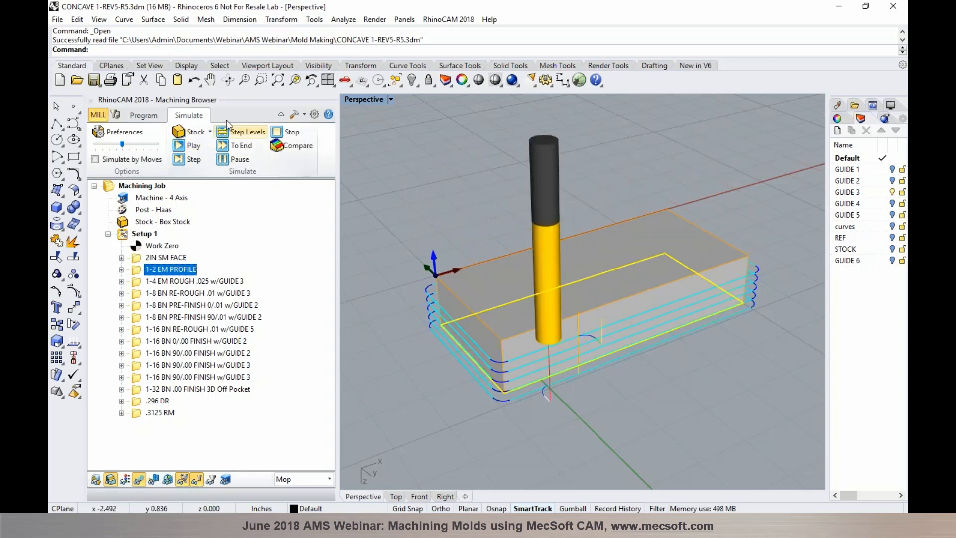
click(145, 116)
Orbit around the mold to review the 1-4 EM ROUGH .025 and 1-8 BN RE-ROUGH .01 toolpaths
scroll(571, 213, up, 3)
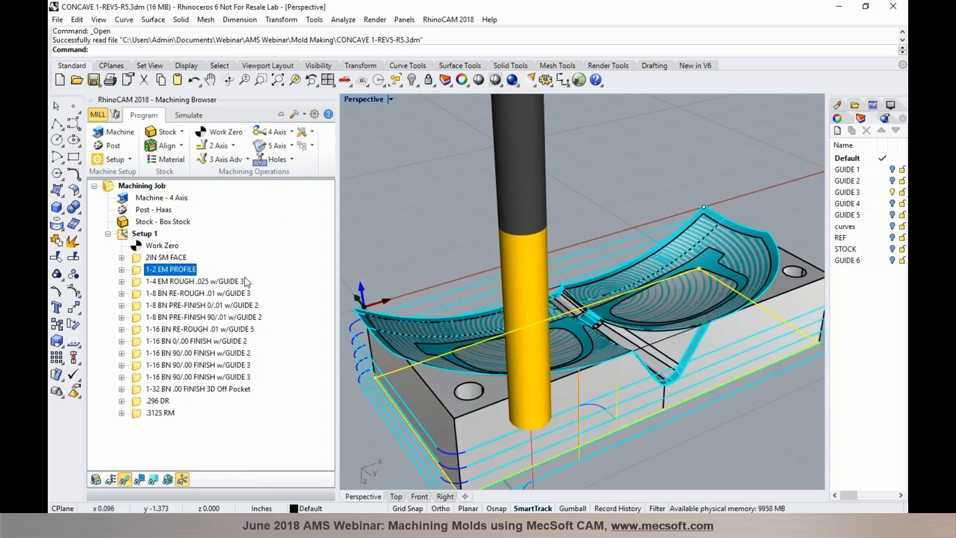
click(234, 282)
right_drag(549, 279, 501, 266)
right_drag(712, 252, 455, 292)
scroll(456, 291, up, 4)
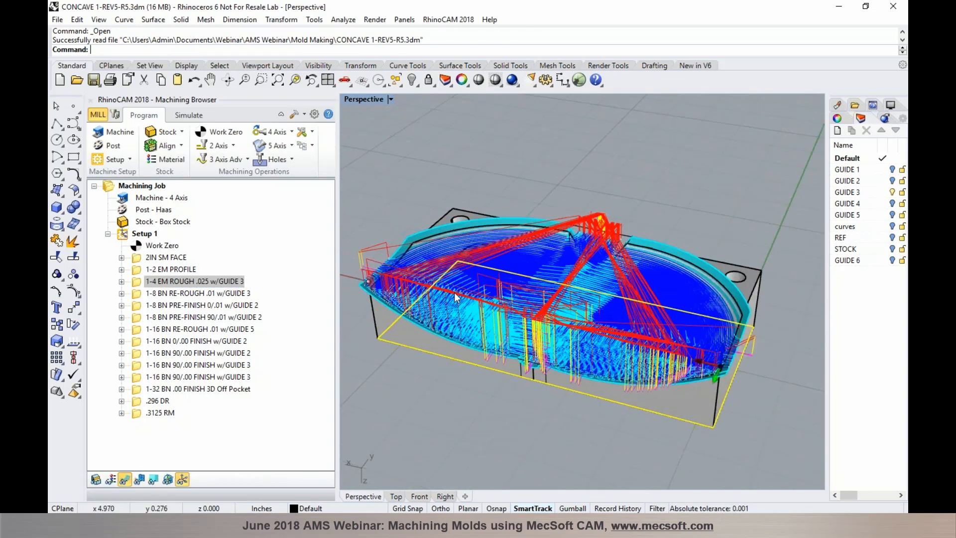
click(233, 292)
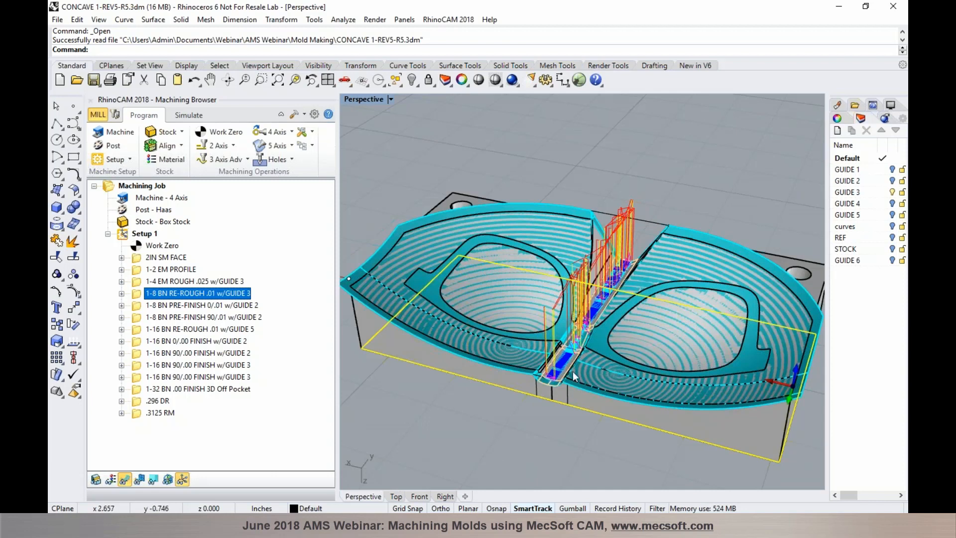
Step through the pre-finish, 1-16 BN re-rough and finish toolpaths down to 1-32 BN .00 FINISH 3D Off Pocket
click(245, 306)
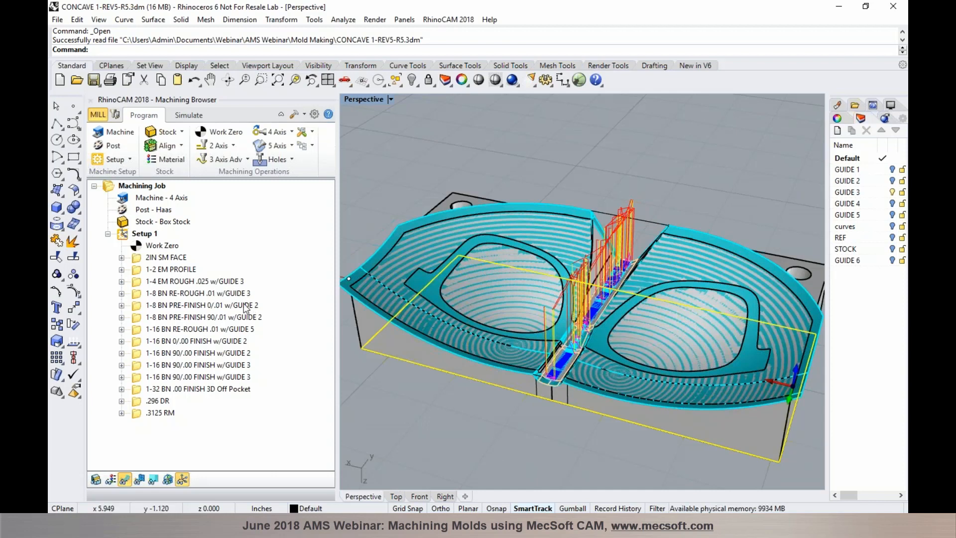
click(251, 317)
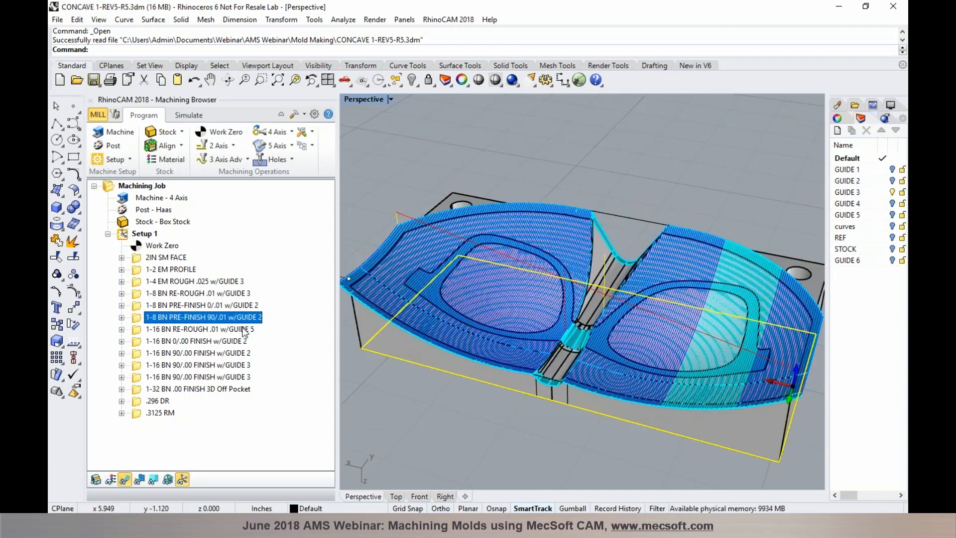
click(244, 331)
click(219, 342)
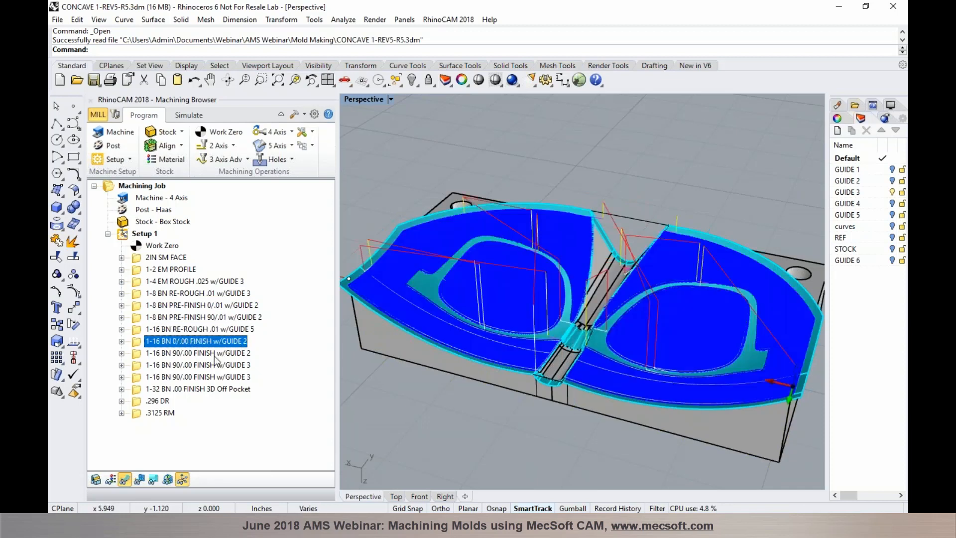
click(214, 354)
click(214, 368)
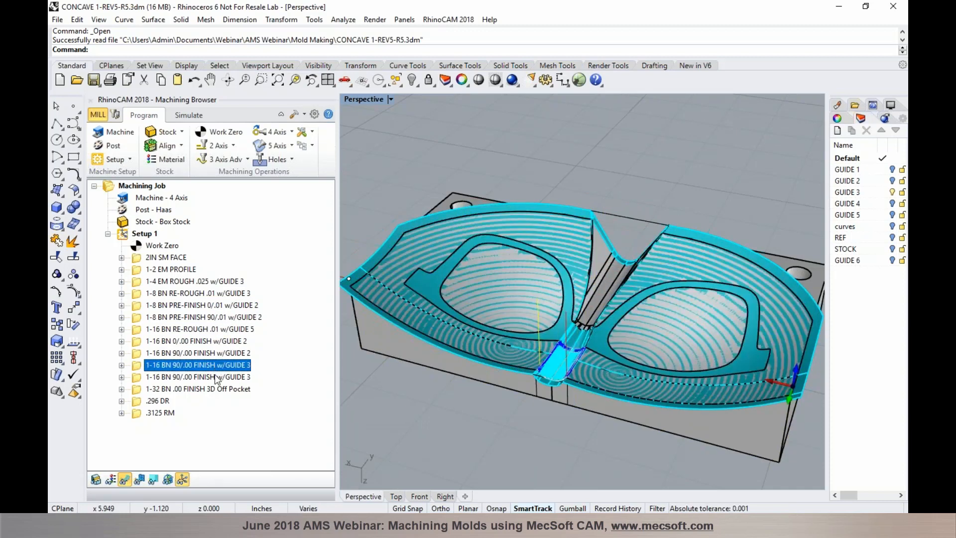
click(214, 375)
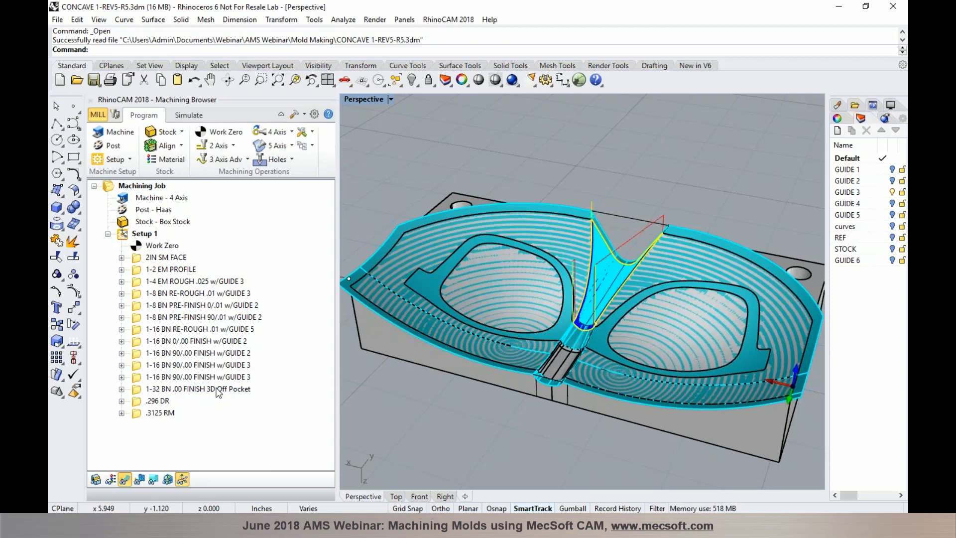
click(218, 389)
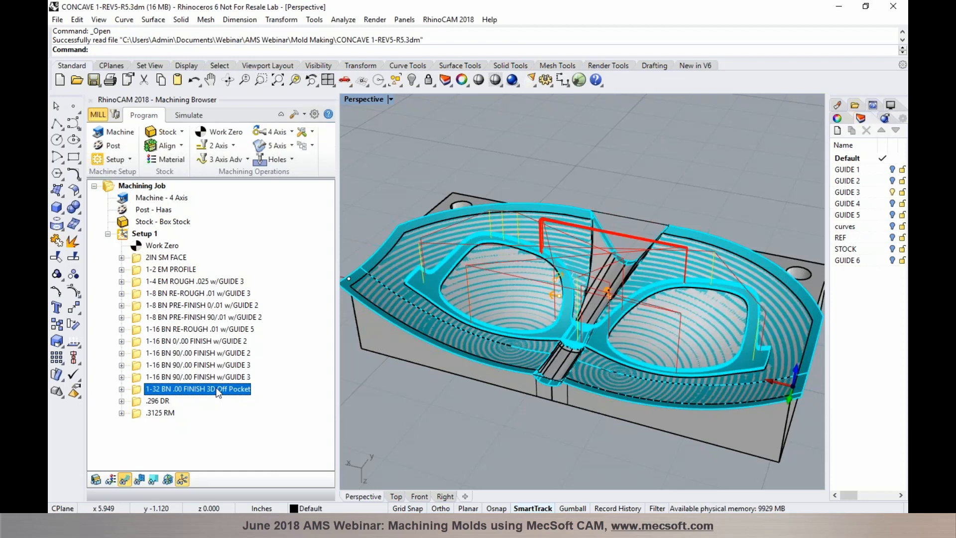